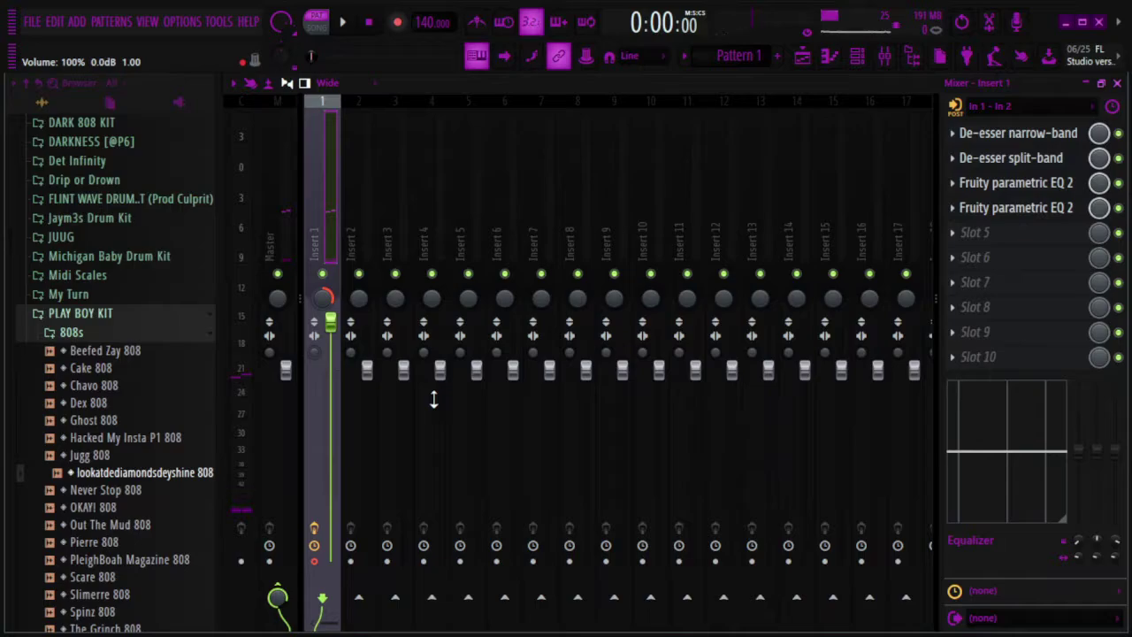
Add a reFX Nexus channel to the channel rack and play back its melody in the piano roll
{"action": "key", "text": "F9"}
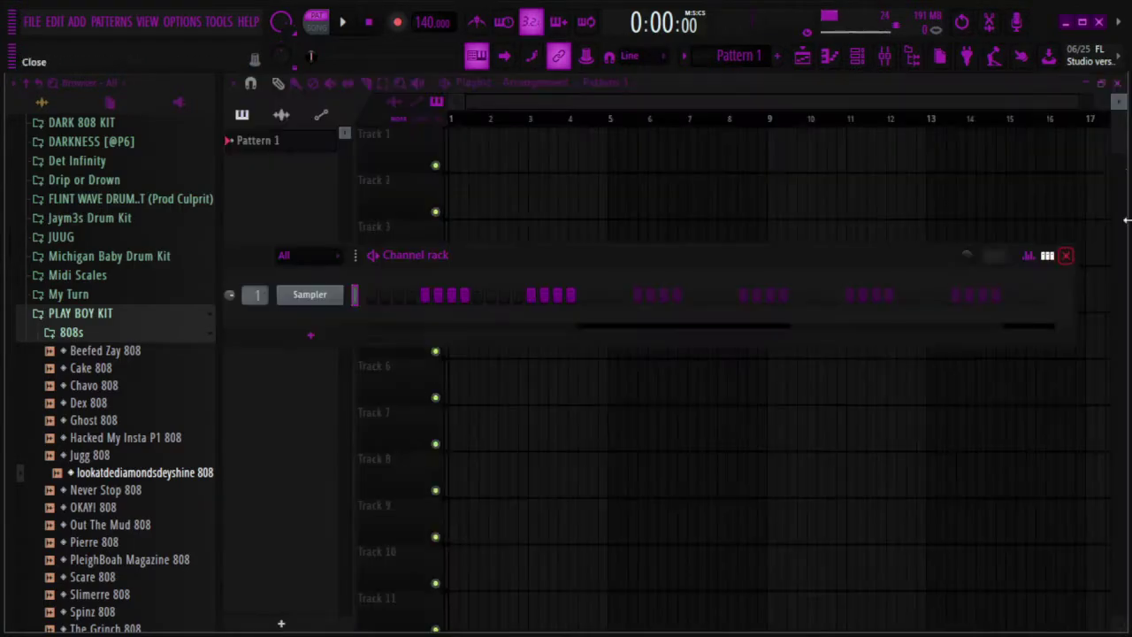
{"action": "left_click", "coordinate": [310, 334]}
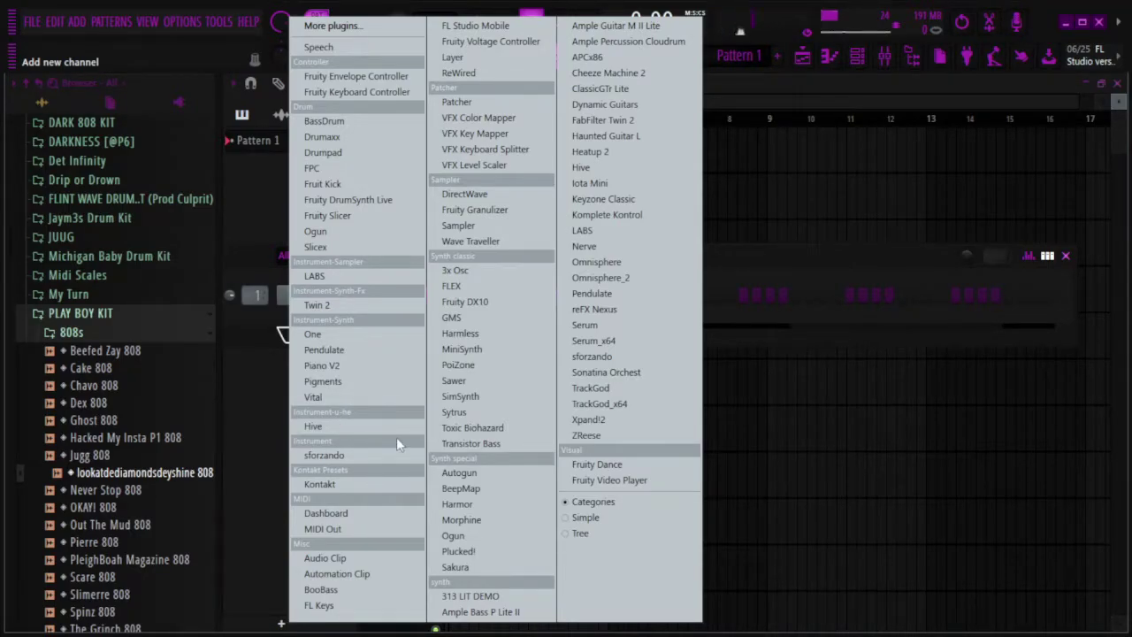
{"action": "left_click", "coordinate": [670, 313]}
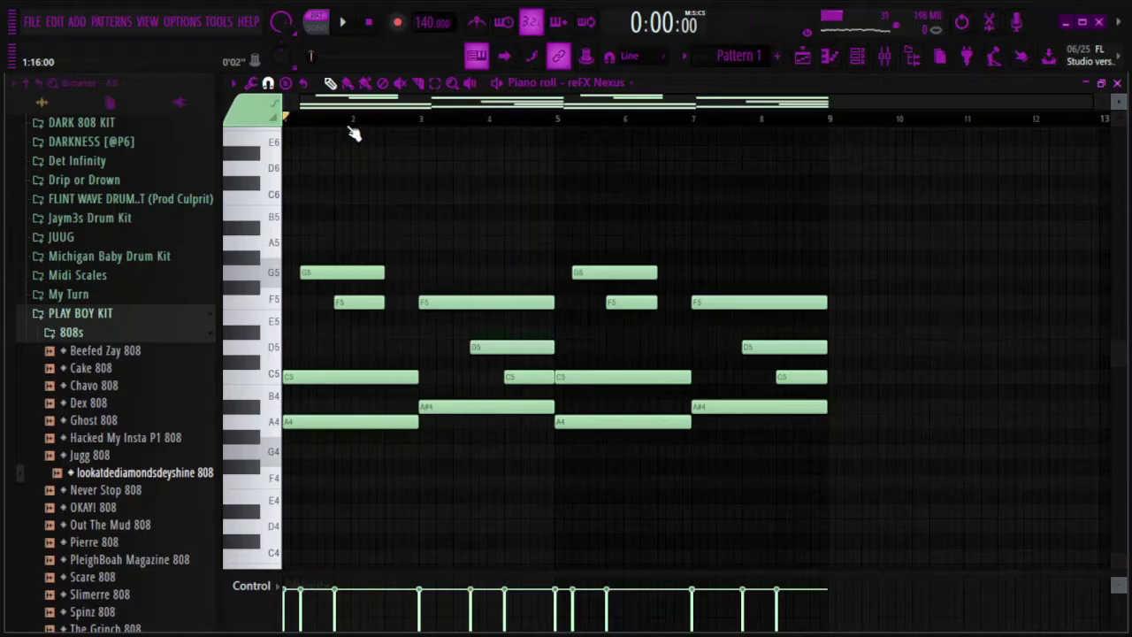
{"action": "key", "text": "space"}
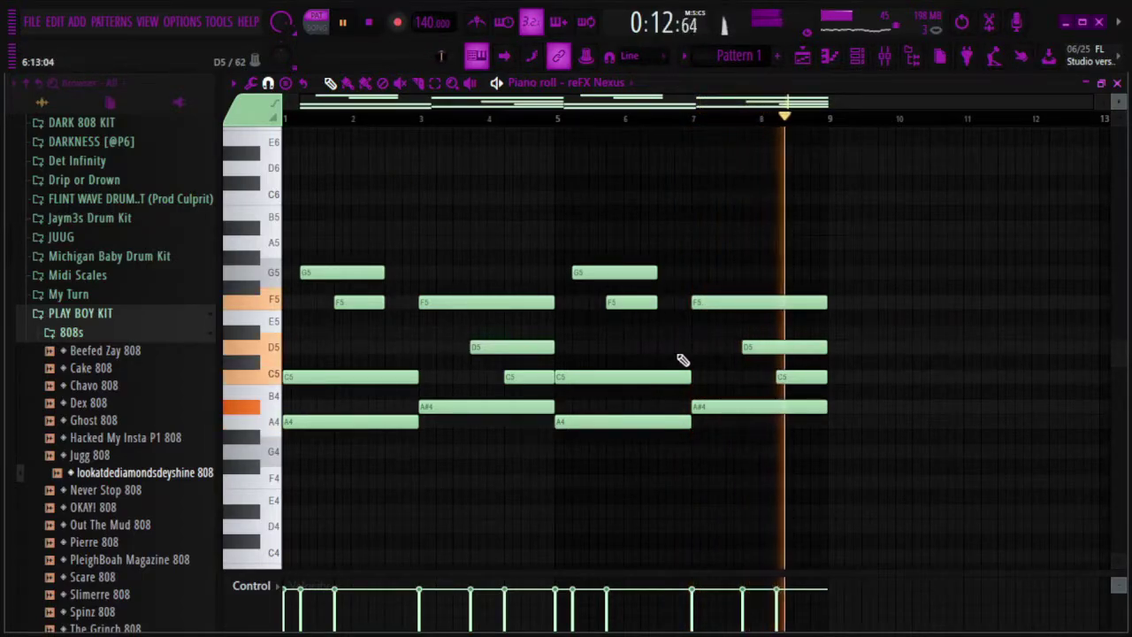
{"action": "key", "text": "space"}
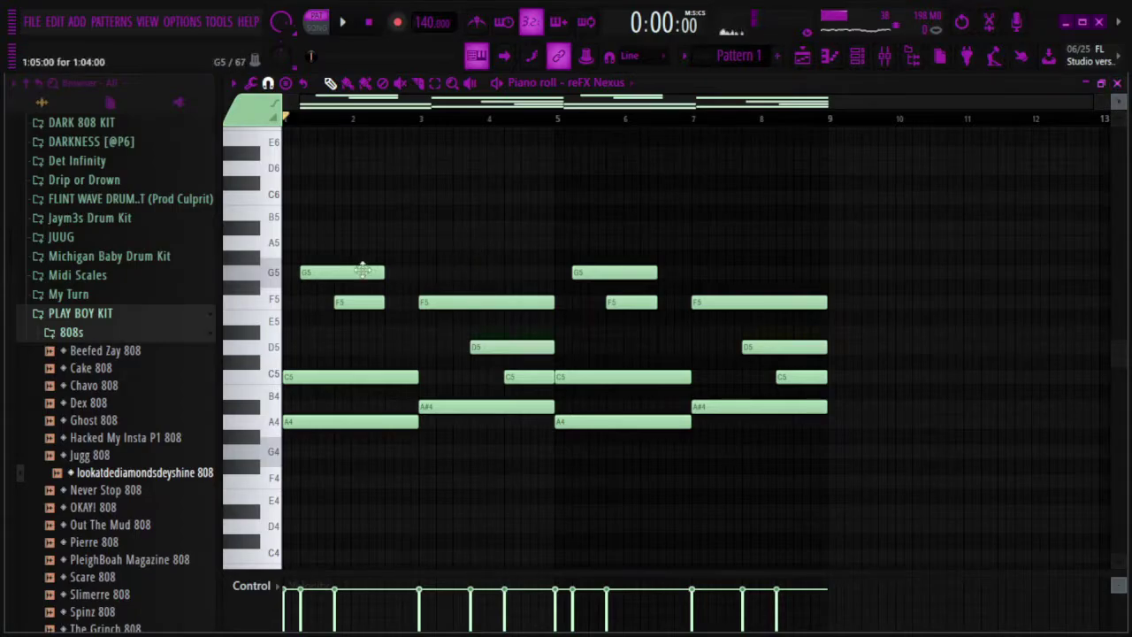
Duplicate the lowest A4 and A#4 notes of the Nexus melody one octave down to A3 and A#3
{"action": "scroll", "coordinate": [442, 495], "scroll_direction": "down", "scroll_amount": 2}
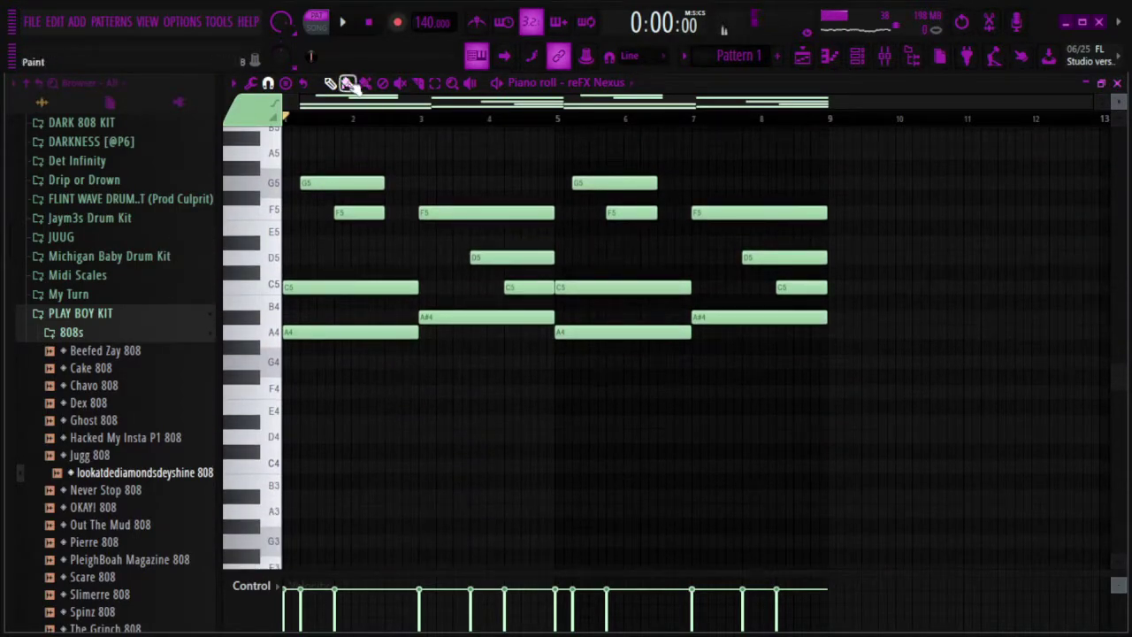
{"action": "left_click", "coordinate": [434, 84]}
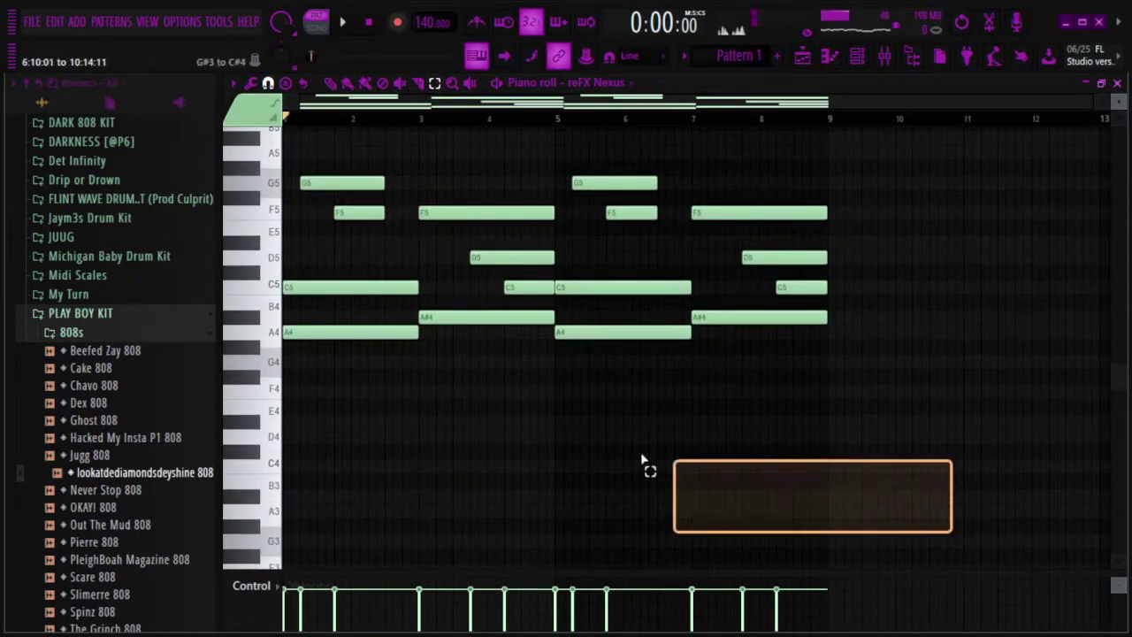
{"action": "left_click_drag", "start_coordinate": [954, 534], "coordinate": [257, 330]}
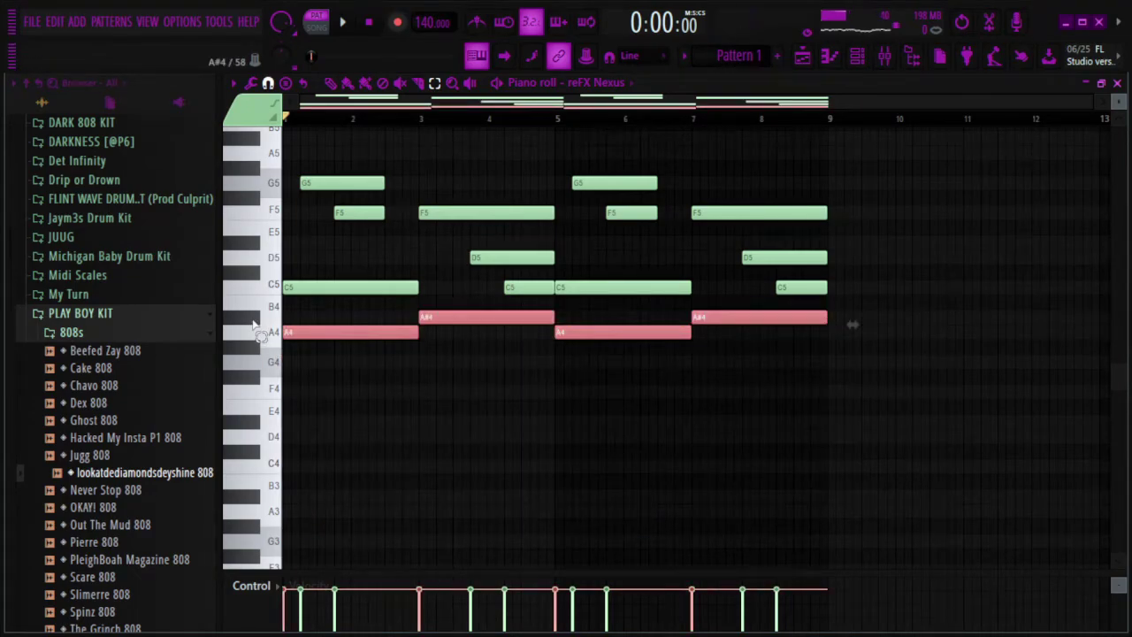
{"action": "key", "text": "shift+Right"}
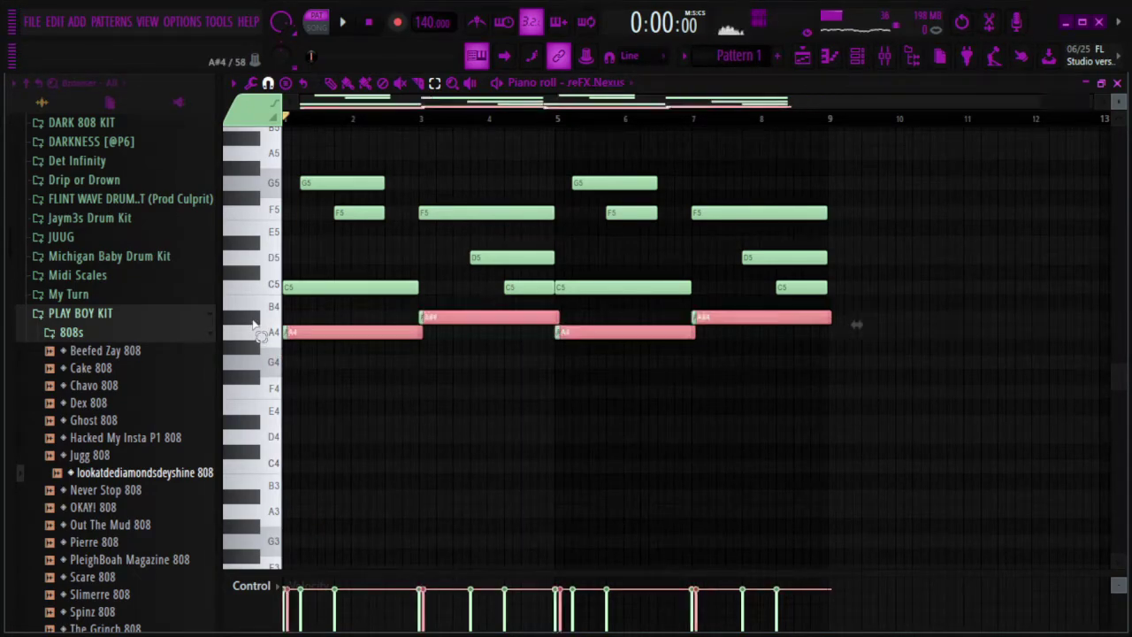
{"action": "key", "text": "shift+Left"}
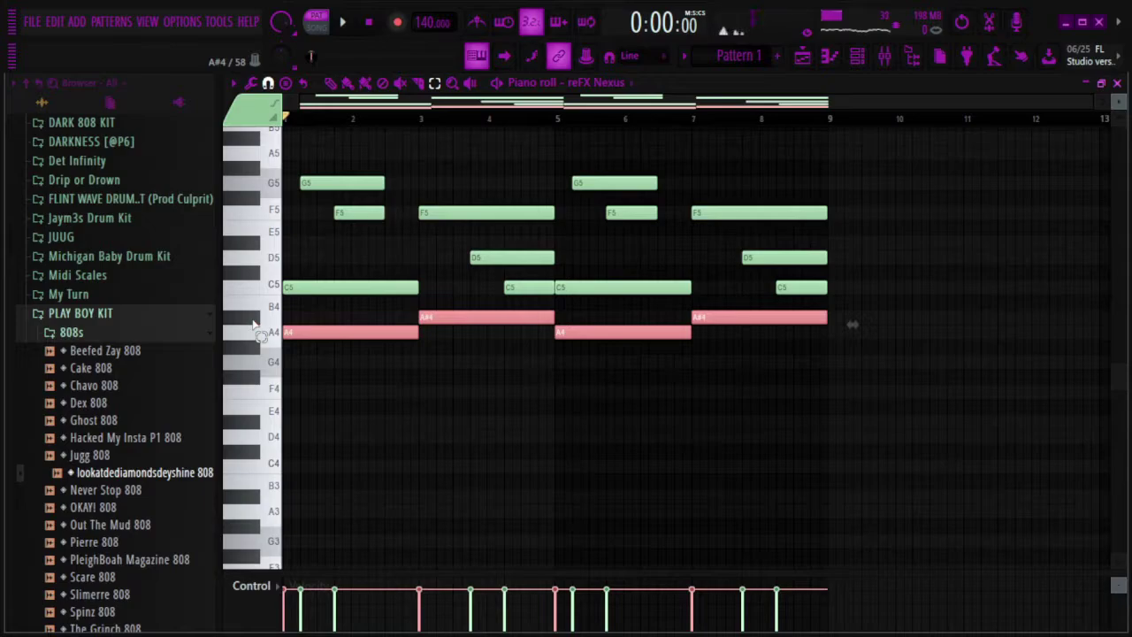
{"action": "key", "text": "ctrl+Down"}
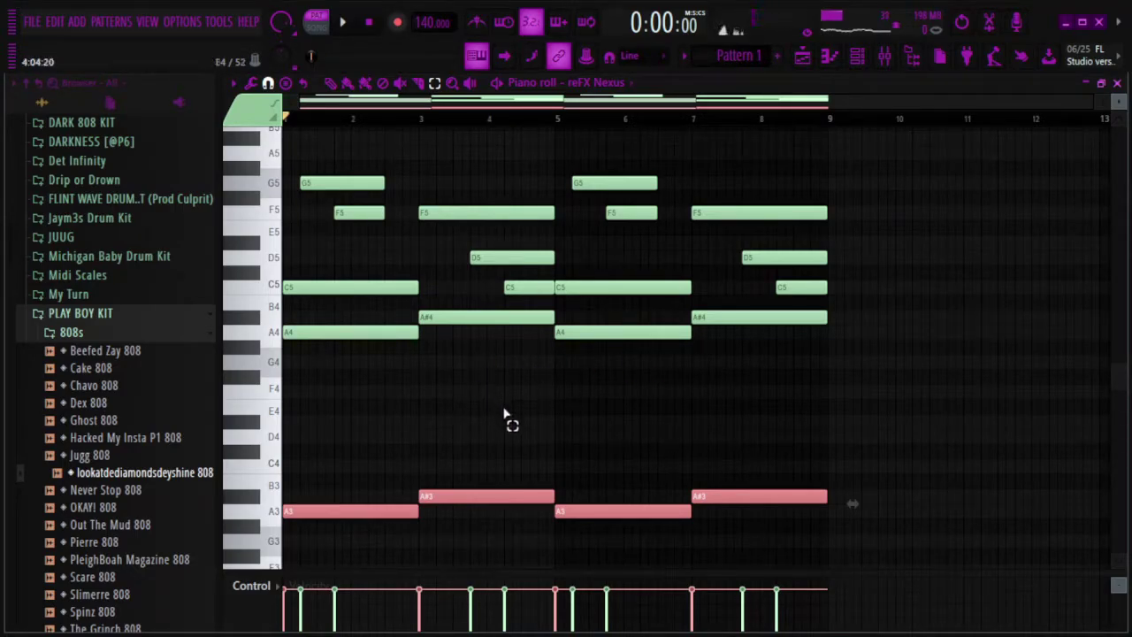
Deselect the lower-octave notes and play back the melody with the added bass
{"action": "scroll", "coordinate": [501, 168], "scroll_direction": "up", "scroll_amount": 4}
{"action": "scroll", "coordinate": [505, 271], "scroll_direction": "down", "scroll_amount": 6}
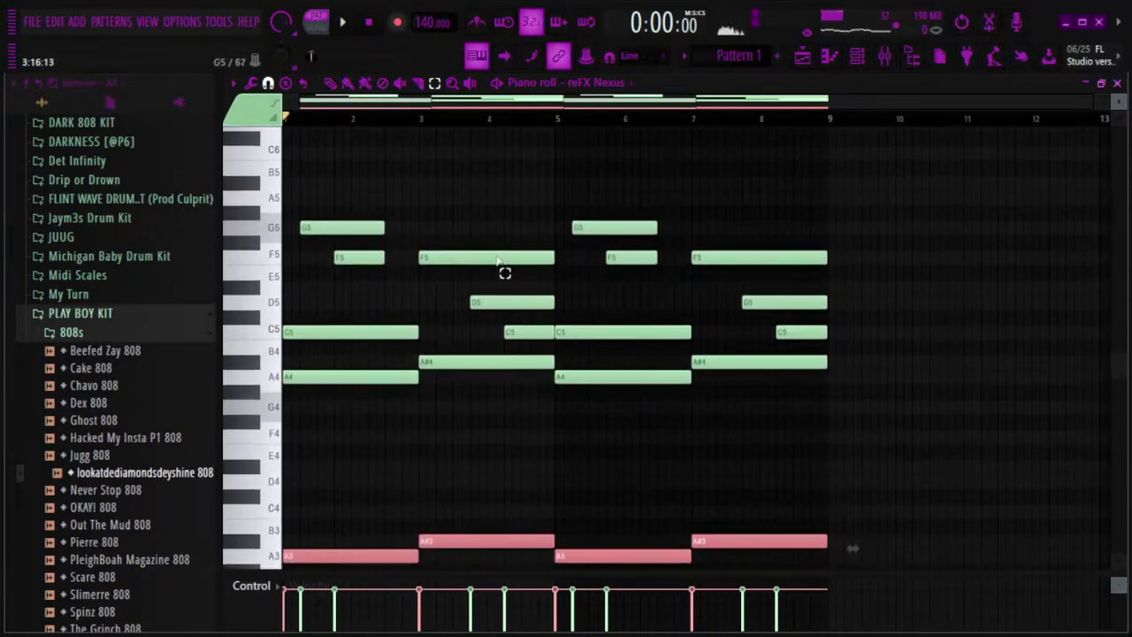
{"action": "left_click", "coordinate": [471, 529]}
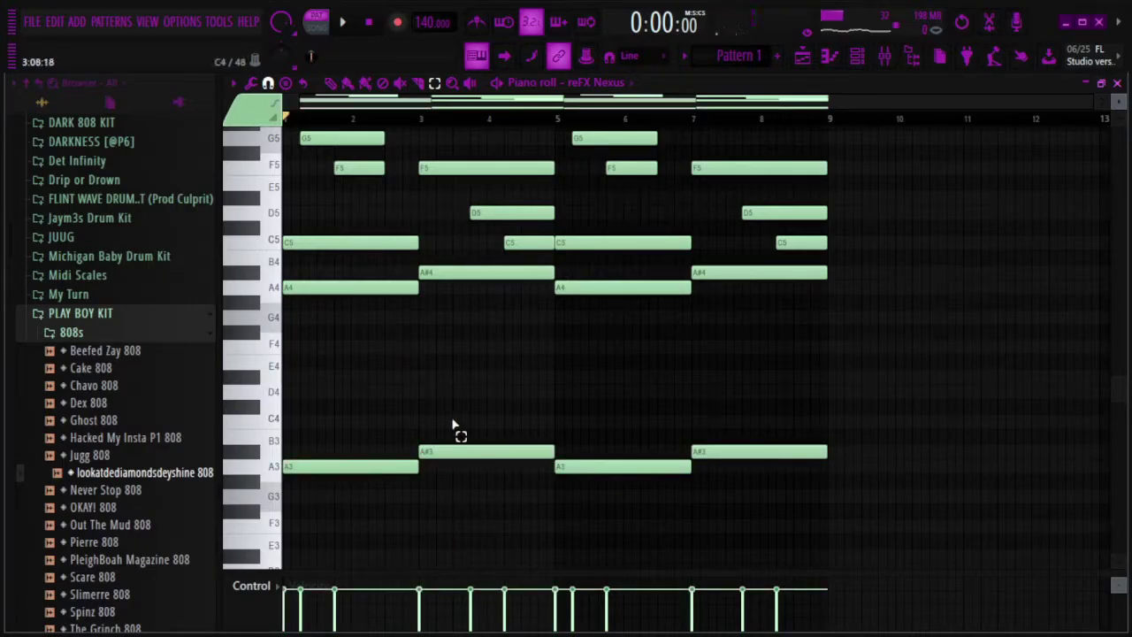
{"action": "key", "text": "space"}
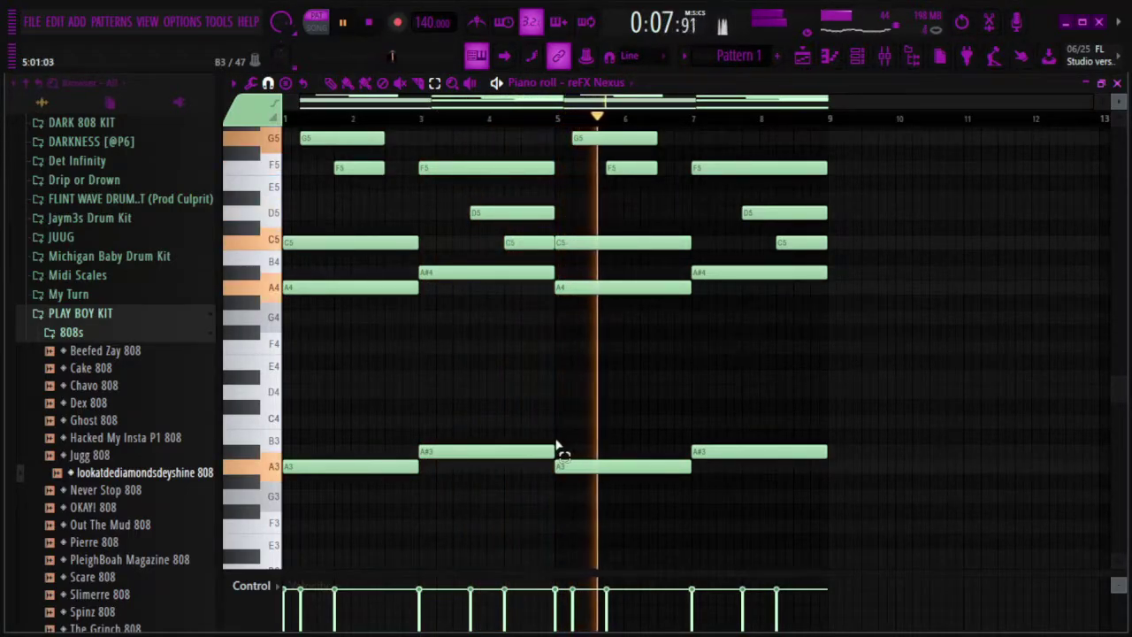
{"action": "key", "text": "space"}
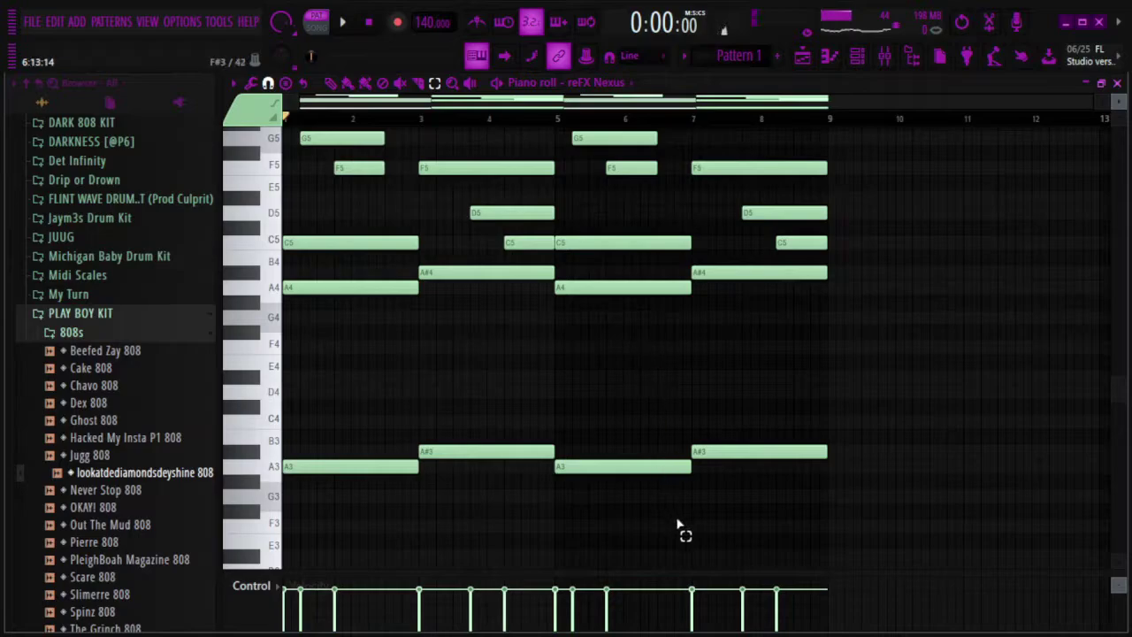
Select the A3 and A#3 notes and move them up by octaves to A6 and A#6
{"action": "left_click_drag", "start_coordinate": [788, 547], "coordinate": [189, 389]}
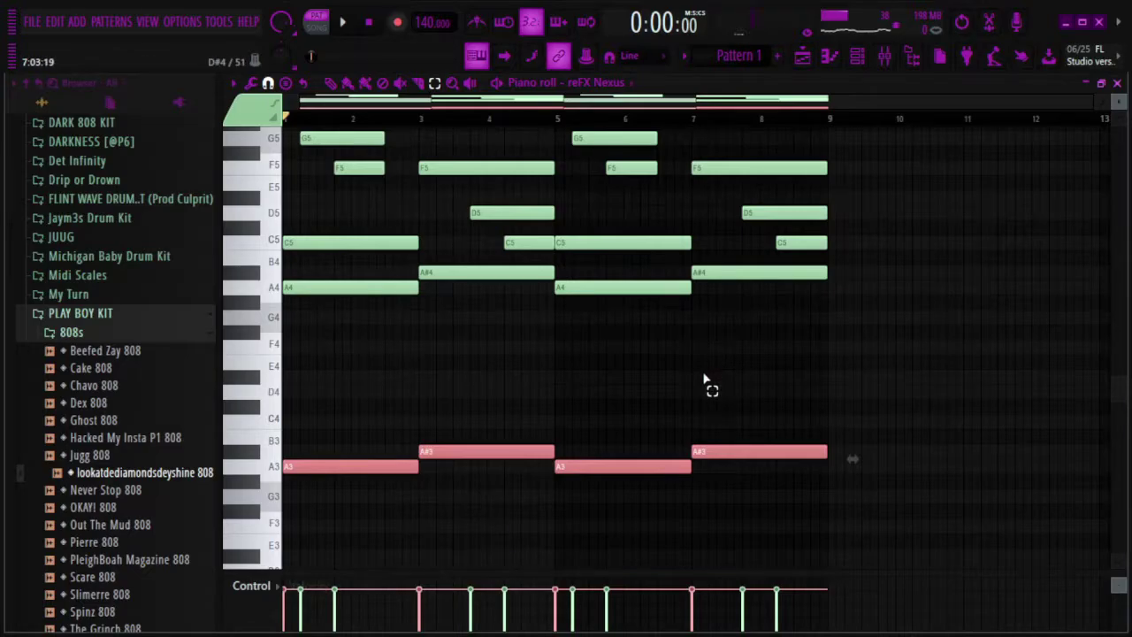
{"action": "key", "text": "ctrl+Up"}
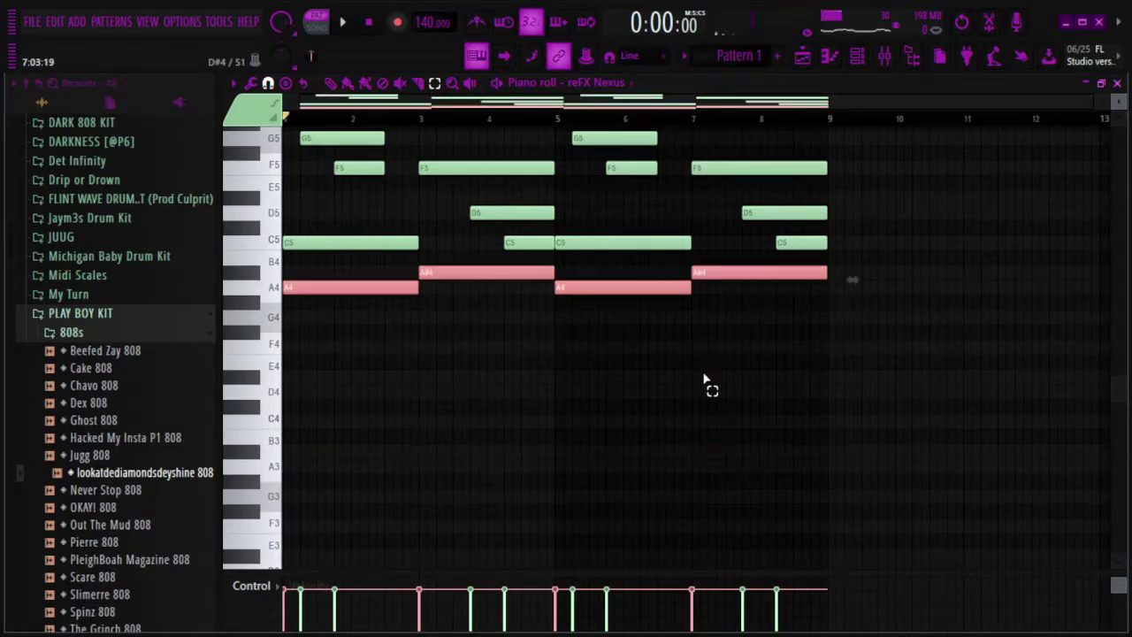
{"action": "key", "text": "ctrl+d"}
{"action": "key", "text": "ctrl+v"}
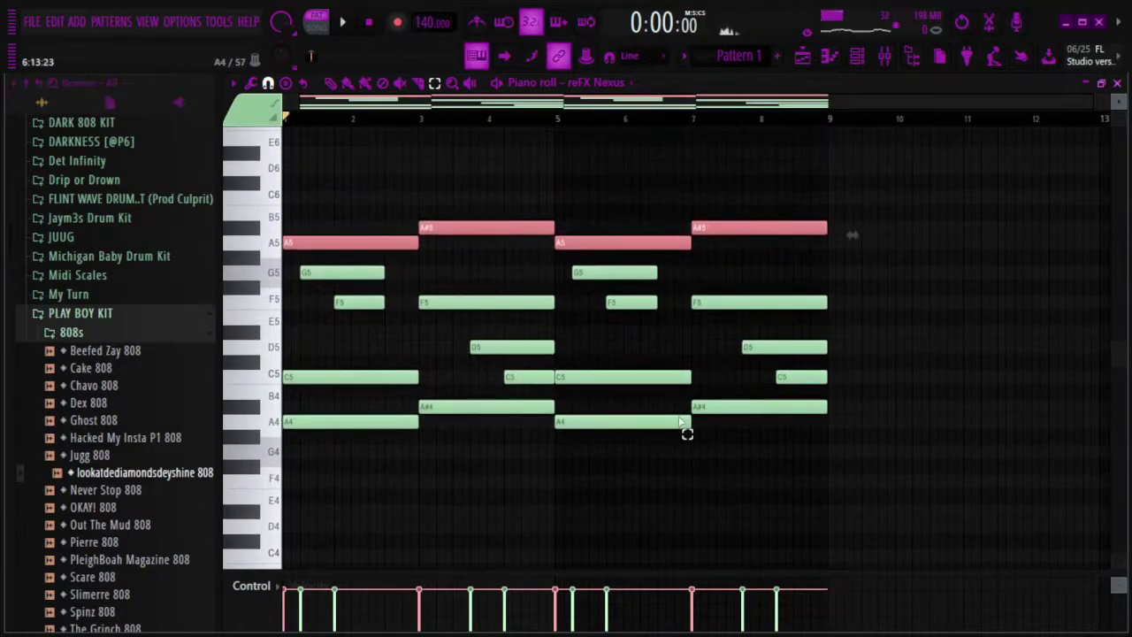
{"action": "key", "text": "Delete"}
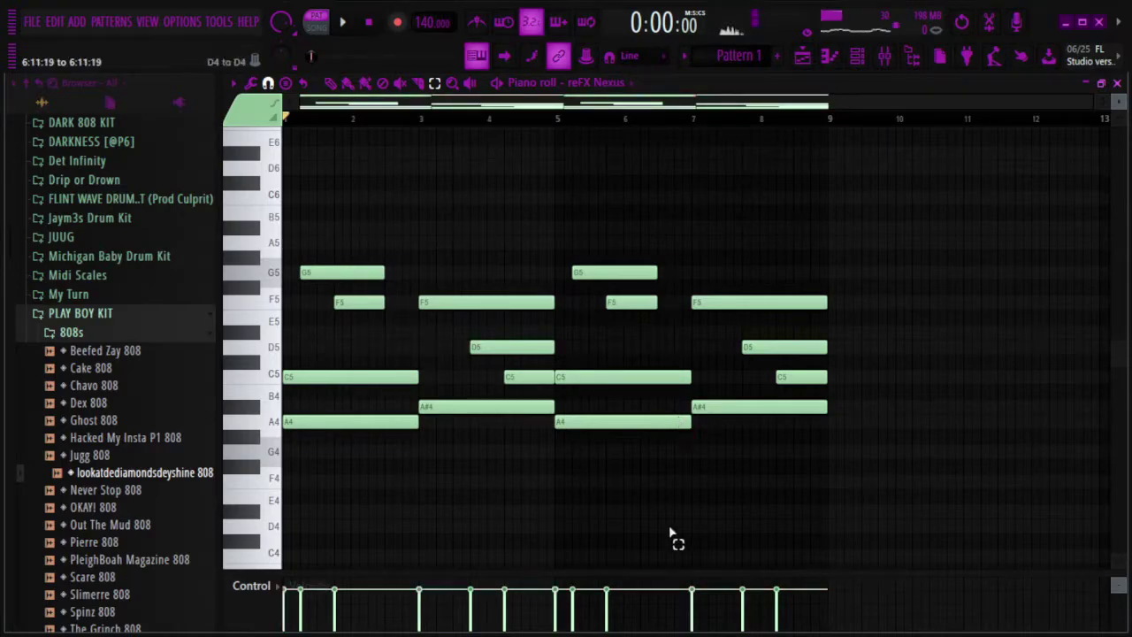
{"action": "key", "text": "ctrl+z"}
{"action": "left_click", "coordinate": [330, 82]}
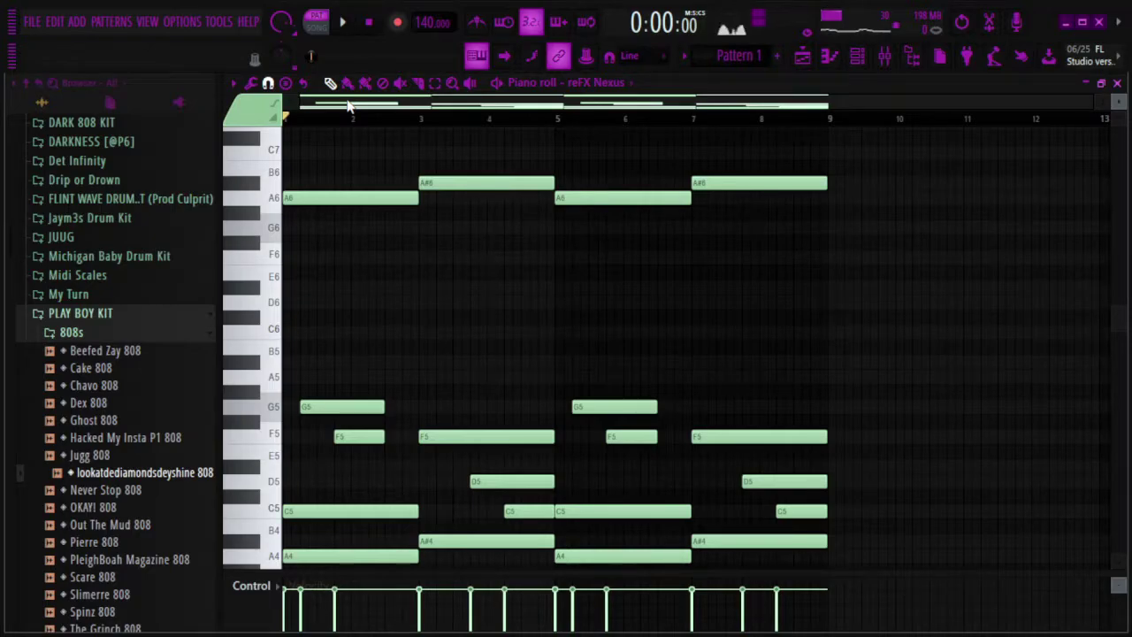
Play back the opening of the Nexus melody with the high A6 and A#6 notes
{"action": "scroll", "coordinate": [468, 265], "scroll_direction": "down", "scroll_amount": 1}
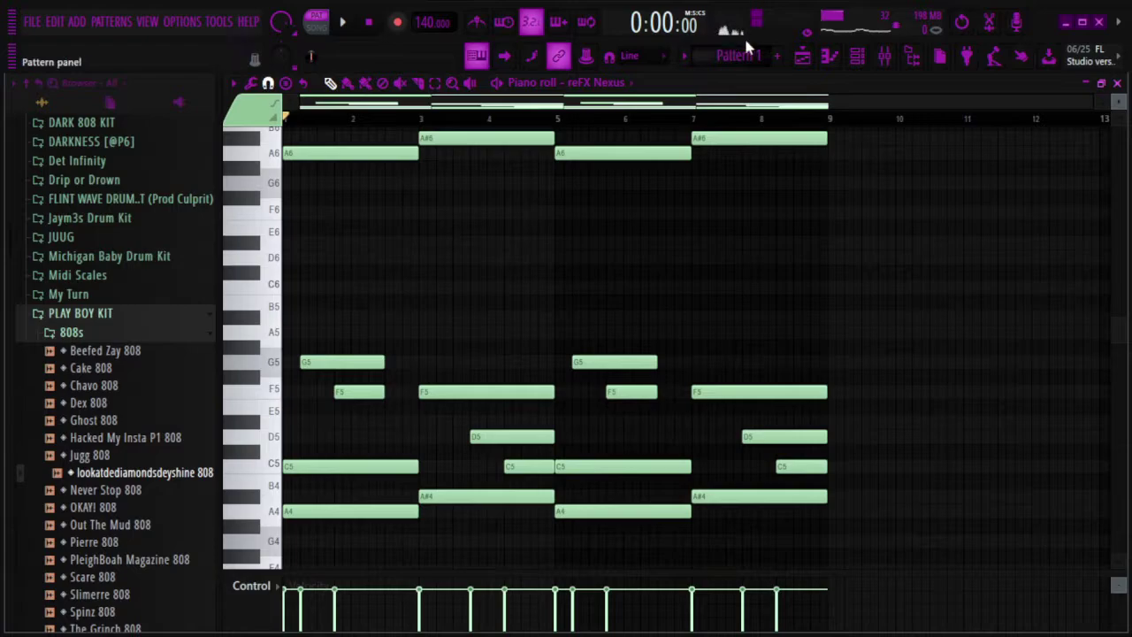
{"action": "key", "text": "space"}
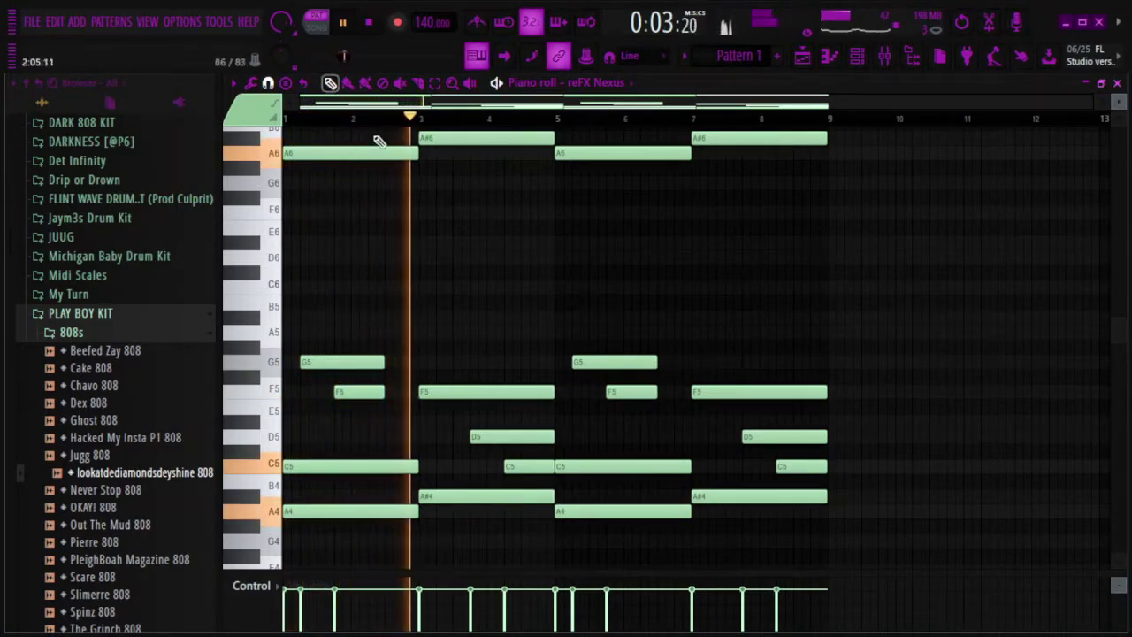
{"action": "scroll", "coordinate": [430, 233], "scroll_direction": "up", "scroll_amount": 2}
{"action": "key", "text": "space"}
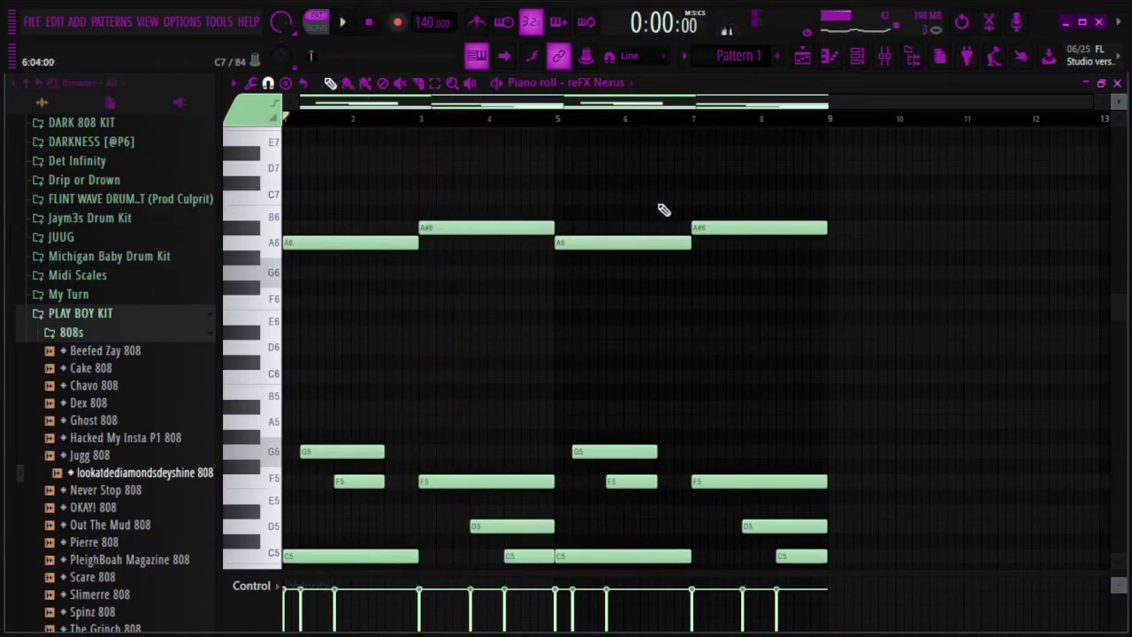
Close the Nexus piano roll and add a Morphine channel to the channel rack
{"action": "left_click", "coordinate": [1118, 82]}
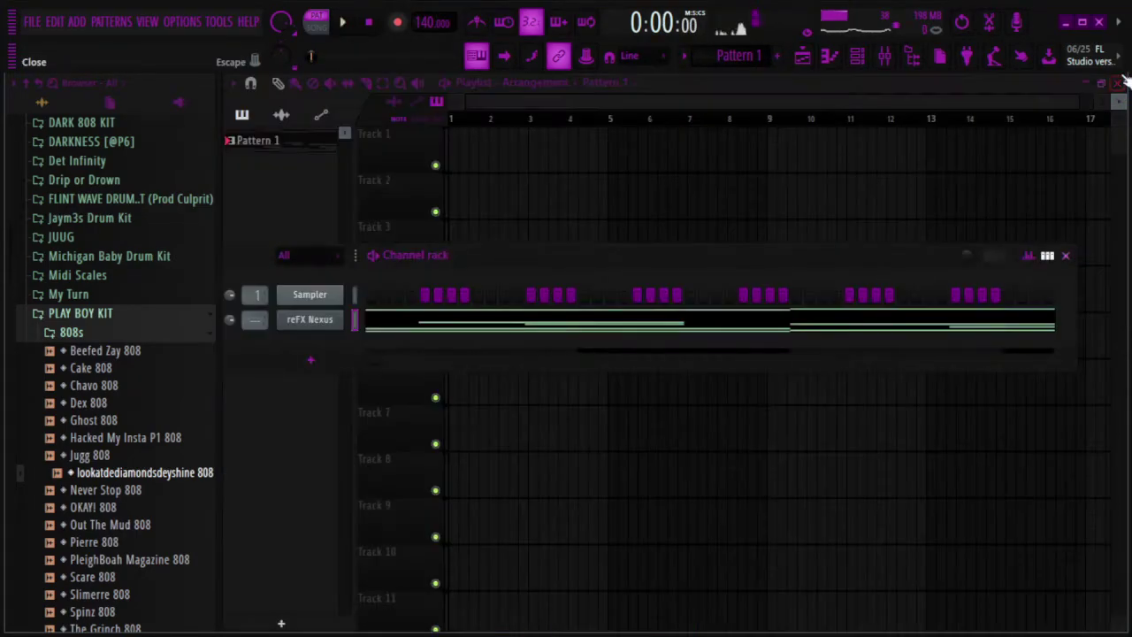
{"action": "left_click", "coordinate": [318, 361]}
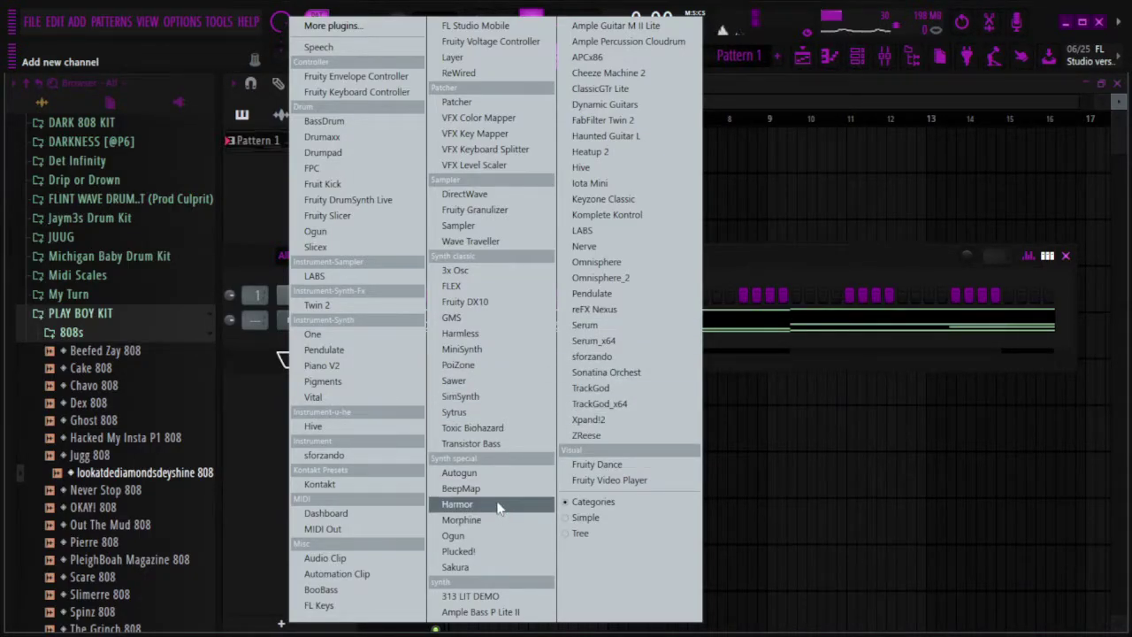
{"action": "left_click", "coordinate": [474, 520]}
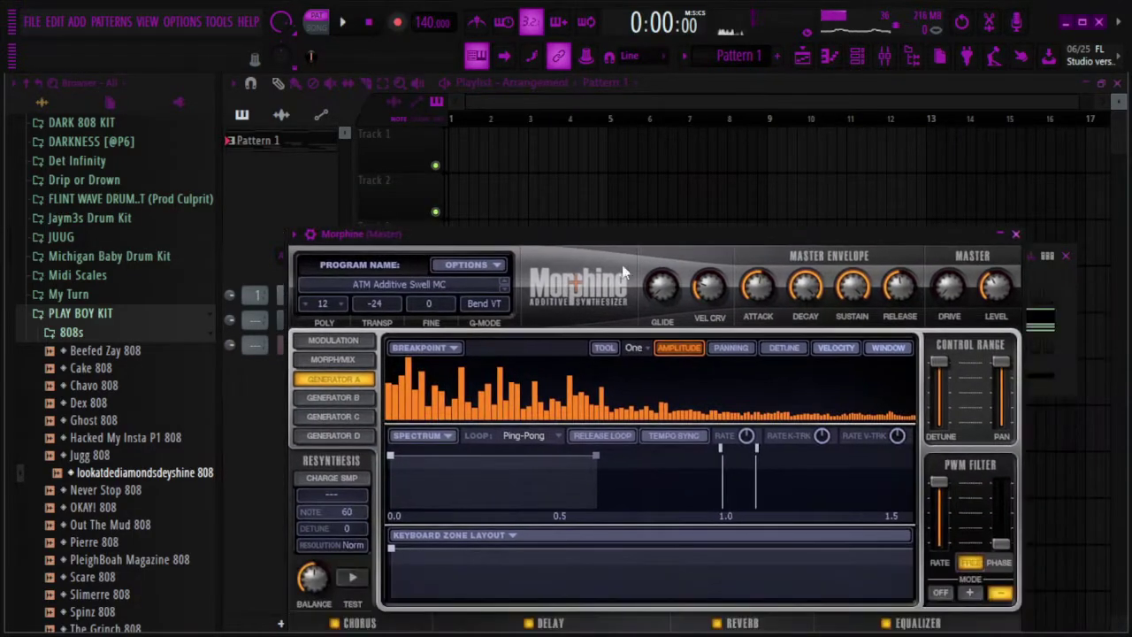
Load the WND Pan Pipes NUC preset from the Brass & Wind bank in Morphine
{"action": "left_click", "coordinate": [473, 285]}
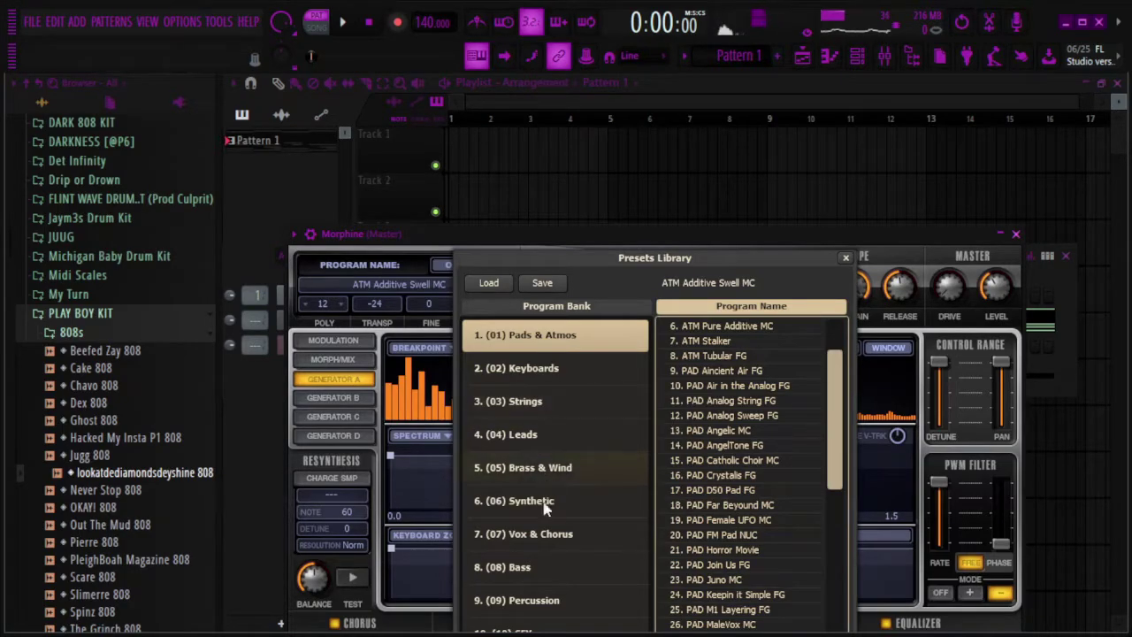
{"action": "left_click_drag", "start_coordinate": [651, 257], "coordinate": [650, 187]}
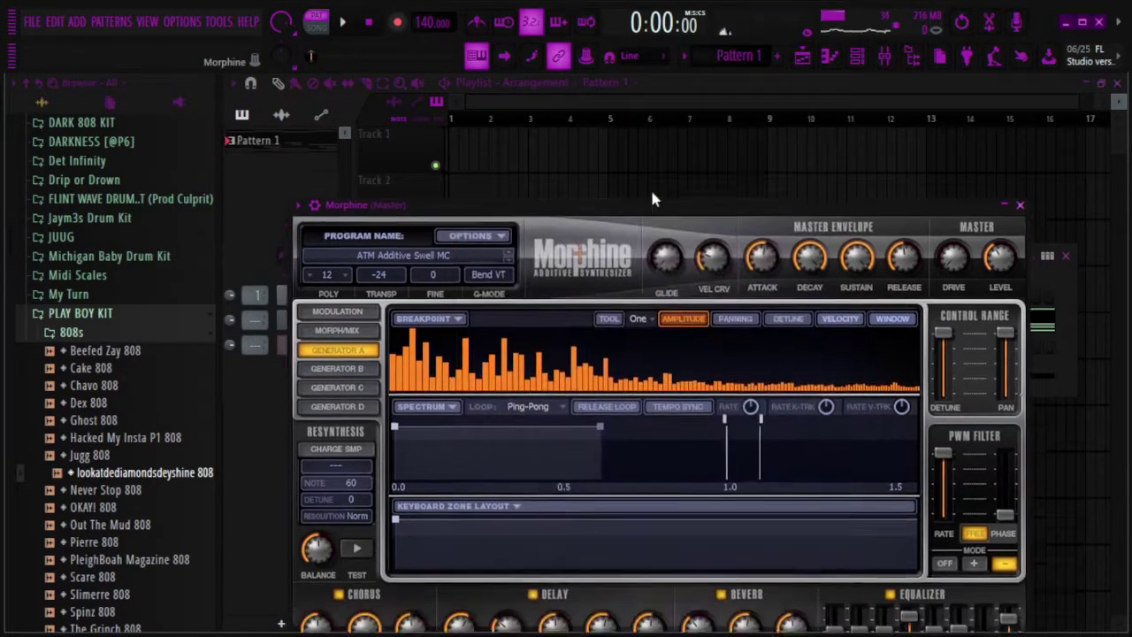
{"action": "left_click", "coordinate": [451, 219]}
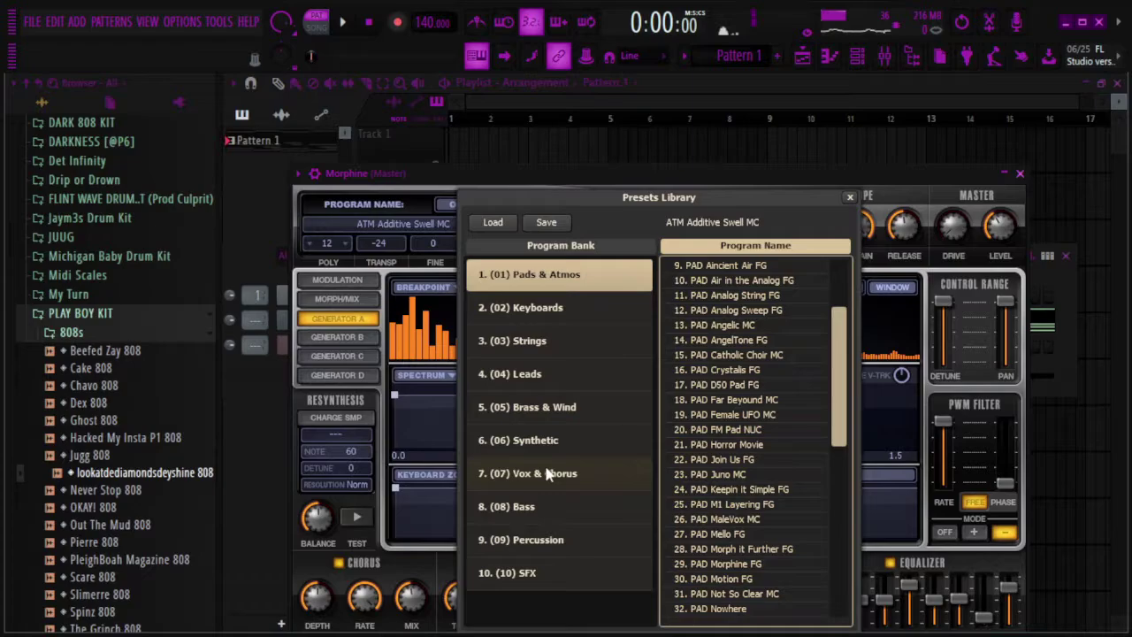
{"action": "left_click", "coordinate": [535, 541]}
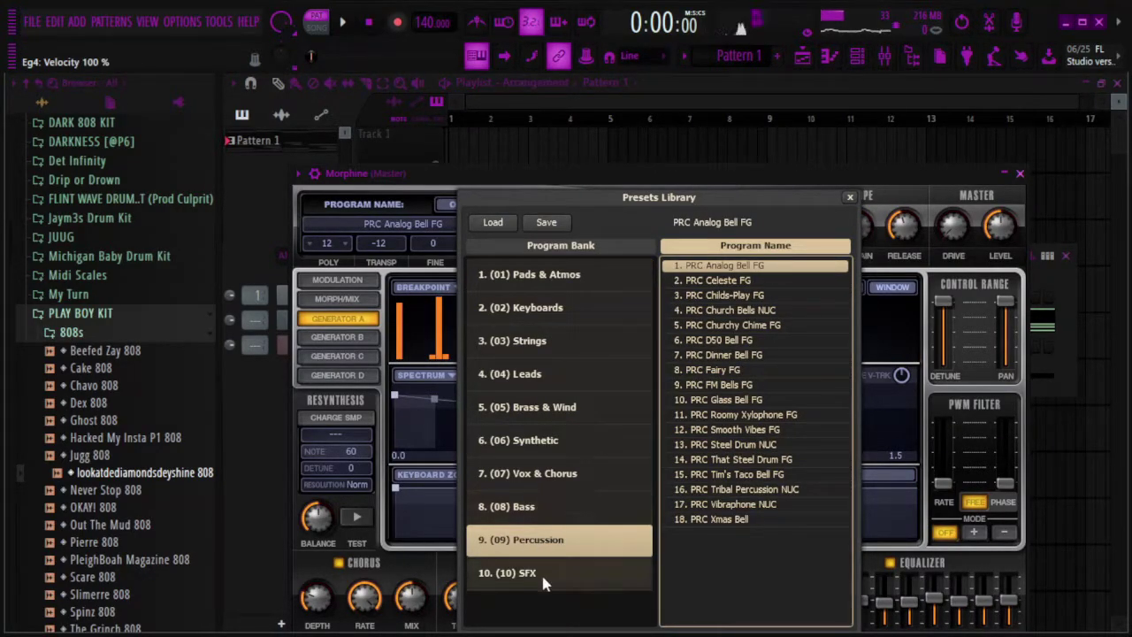
{"action": "left_click", "coordinate": [537, 409]}
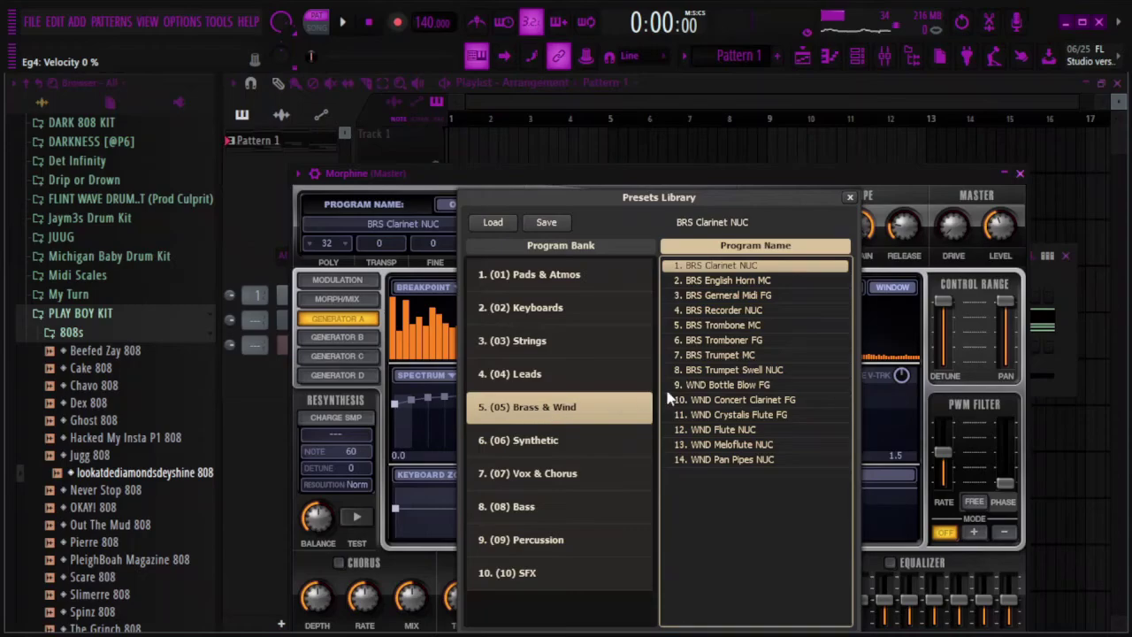
{"action": "left_click", "coordinate": [726, 459]}
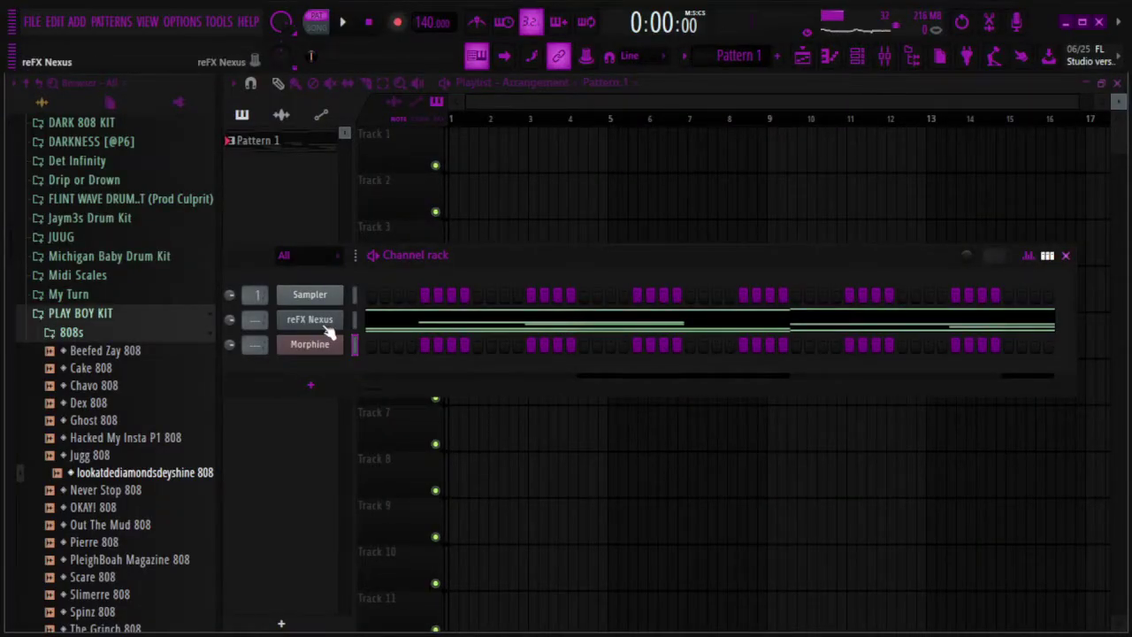
Open the piano roll for Morphine and place a two-bar A6 note starting at bar 2
{"action": "right_click", "coordinate": [319, 344]}
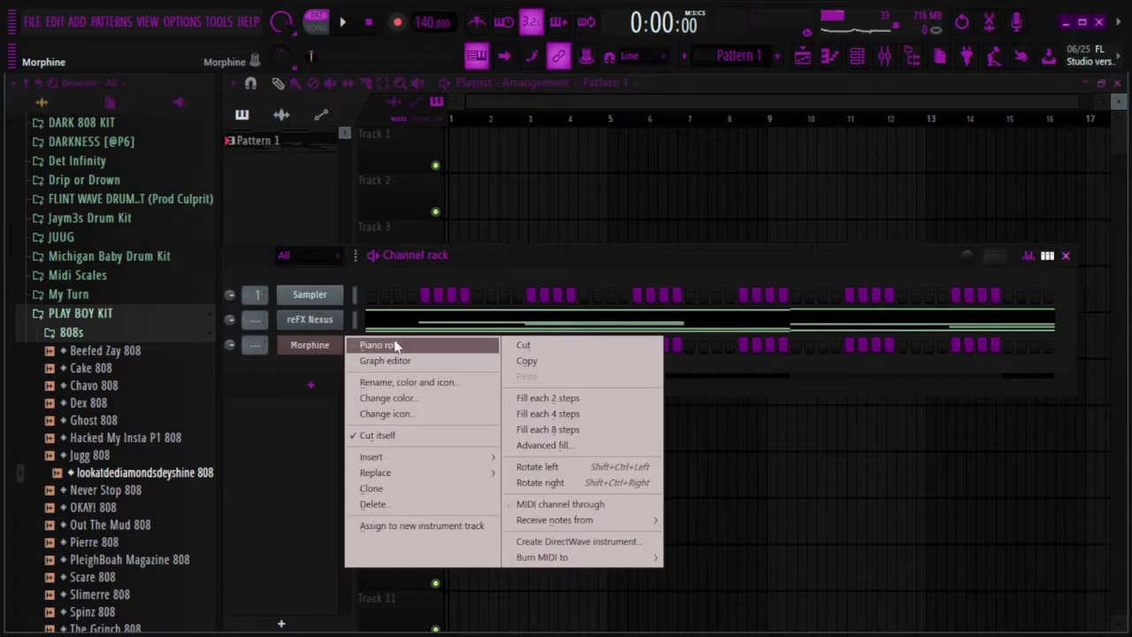
{"action": "left_click", "coordinate": [367, 346]}
{"action": "key", "text": "space"}
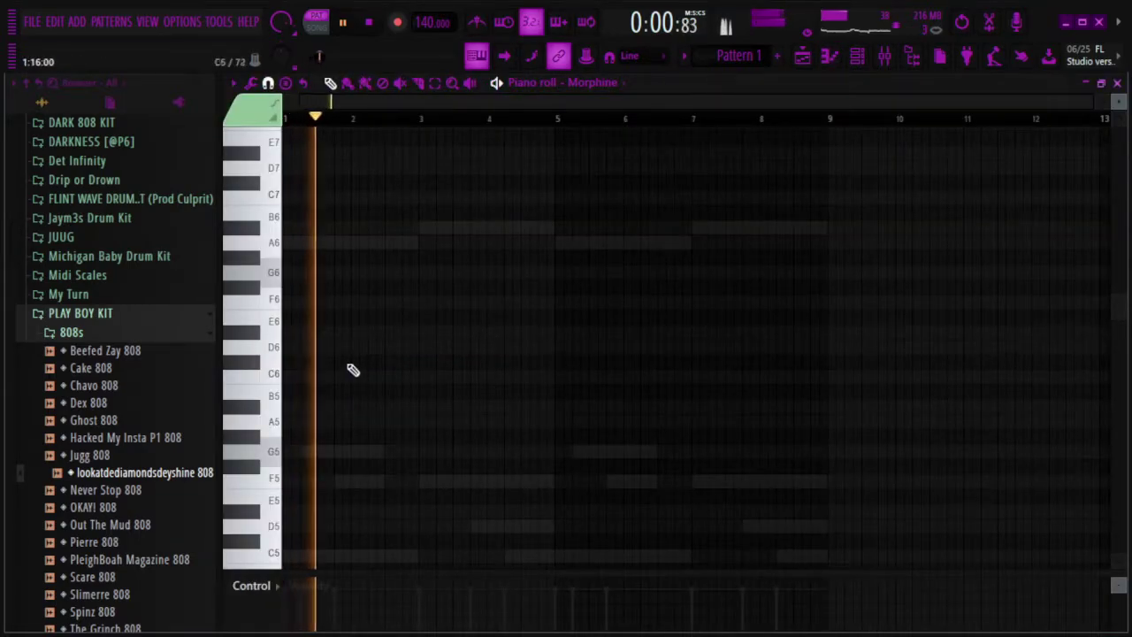
{"action": "key", "text": "space"}
{"action": "left_click", "coordinate": [356, 247]}
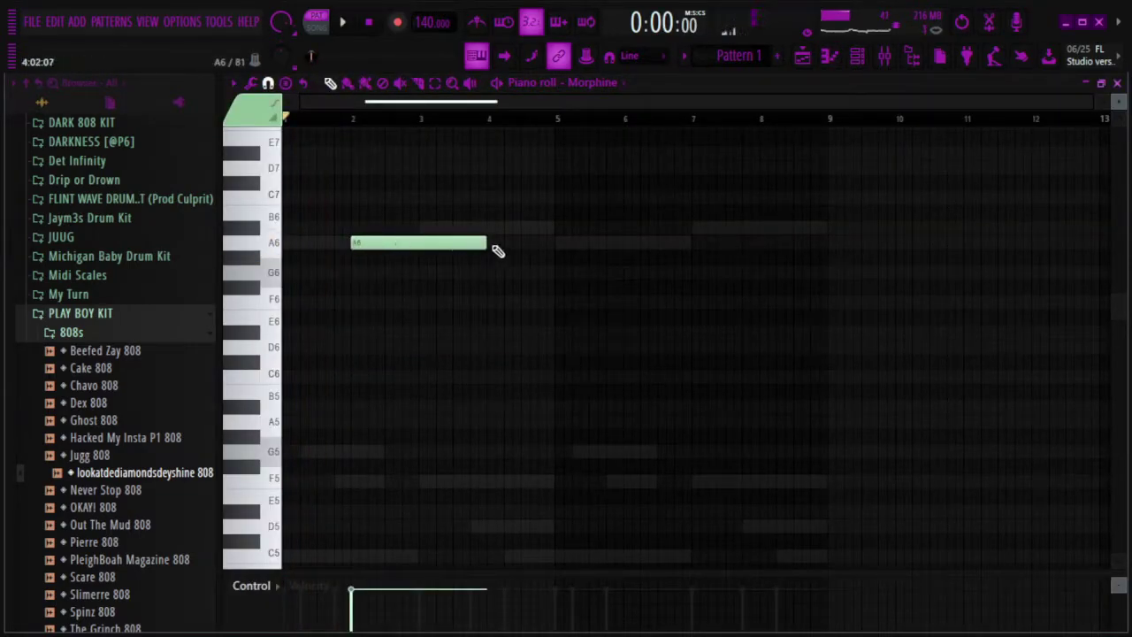
Shorten the A6 note at bar 2 to half a bar, follow it with a half-bar C7 and a one-bar A#6, and play it back
{"action": "left_click_drag", "start_coordinate": [494, 246], "coordinate": [385, 260]}
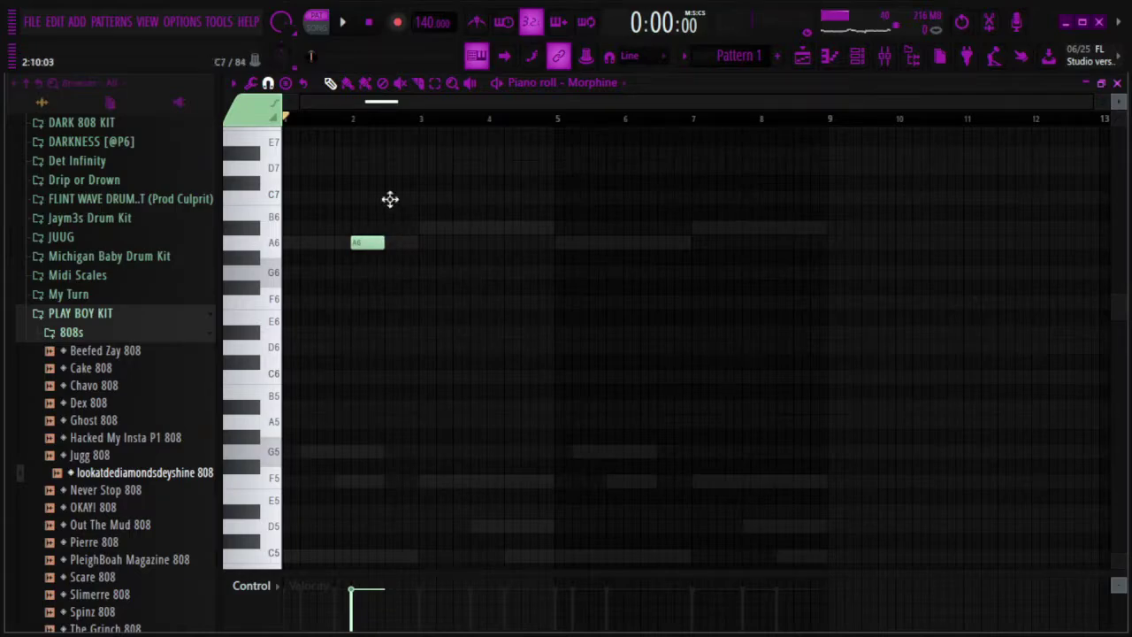
{"action": "left_click_drag", "start_coordinate": [390, 199], "coordinate": [388, 198]}
{"action": "key", "text": "space"}
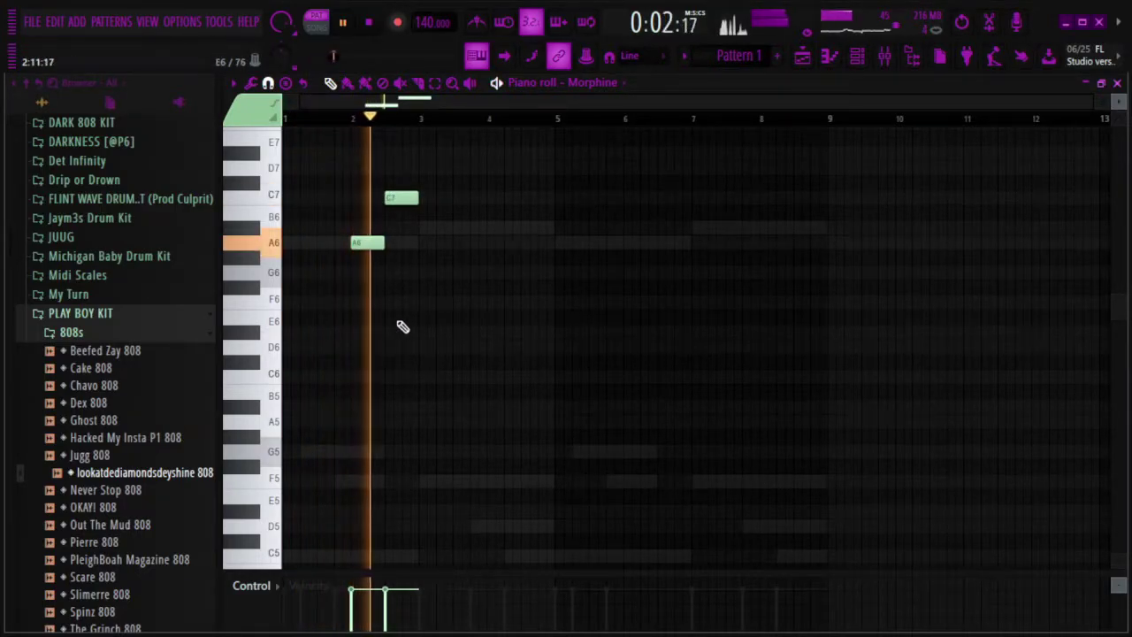
{"action": "left_click", "coordinate": [421, 227]}
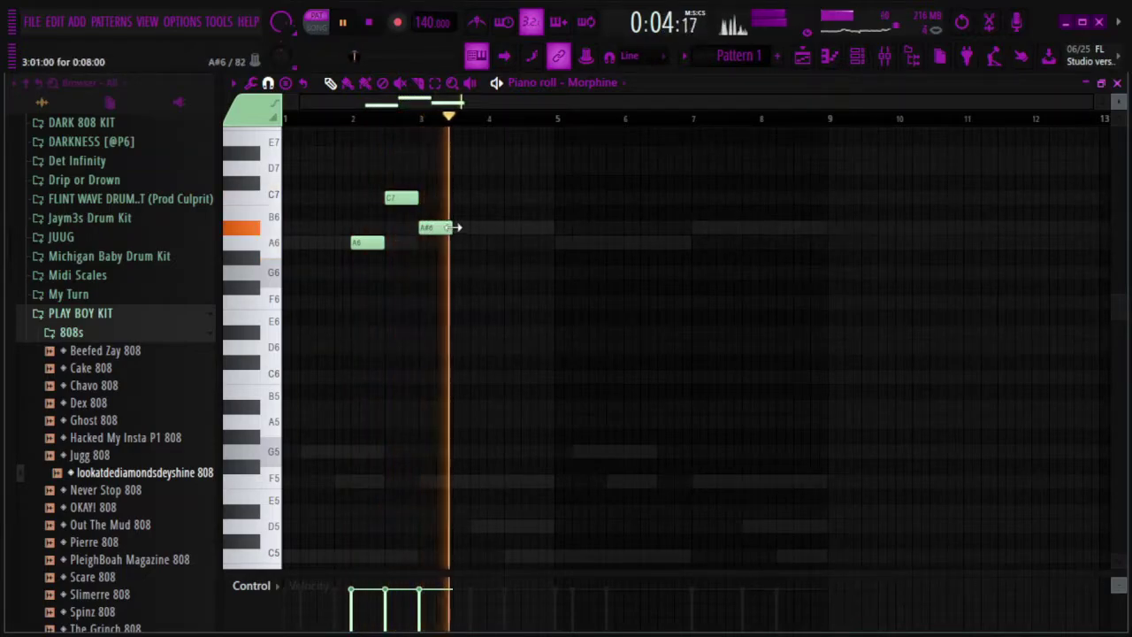
{"action": "key", "text": "space"}
{"action": "left_click_drag", "start_coordinate": [454, 227], "coordinate": [479, 227]}
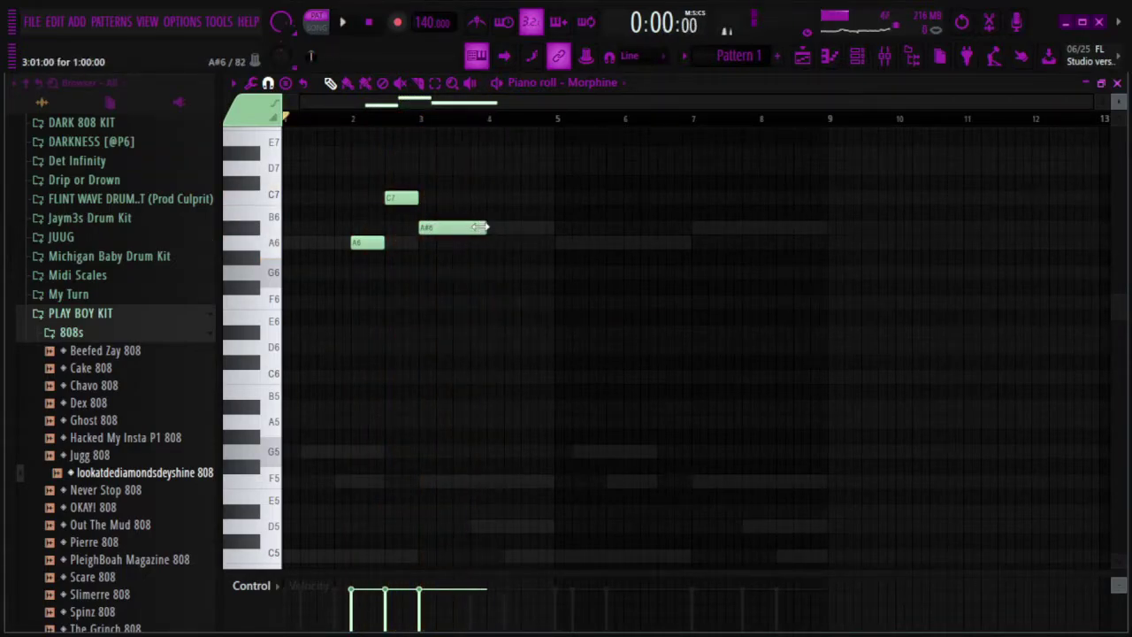
{"action": "key", "text": "space"}
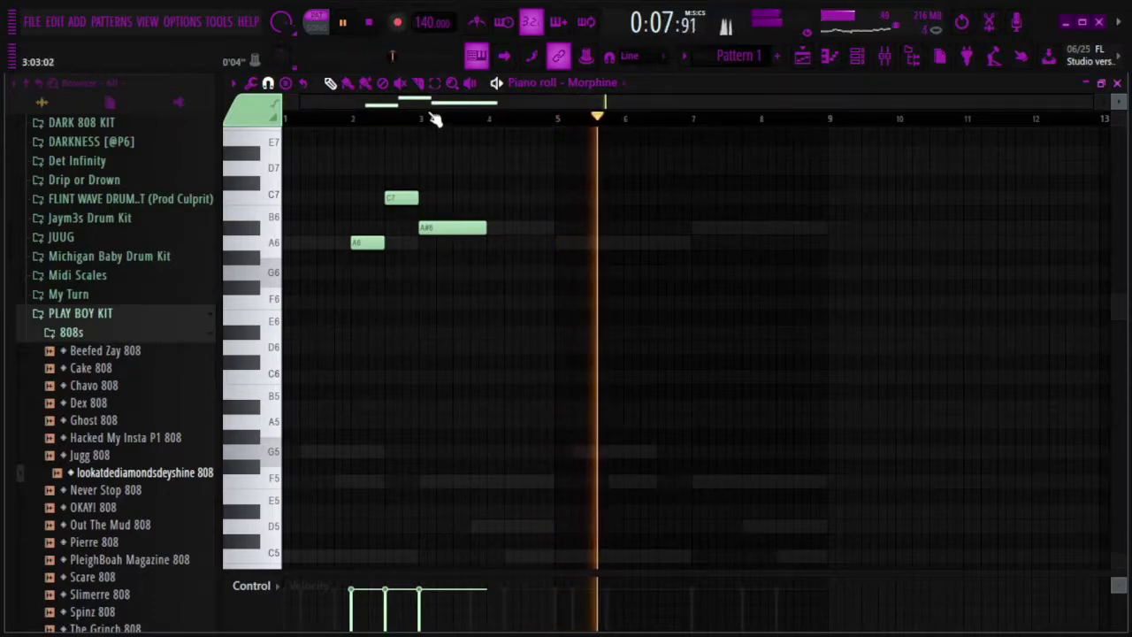
{"action": "key", "text": "space"}
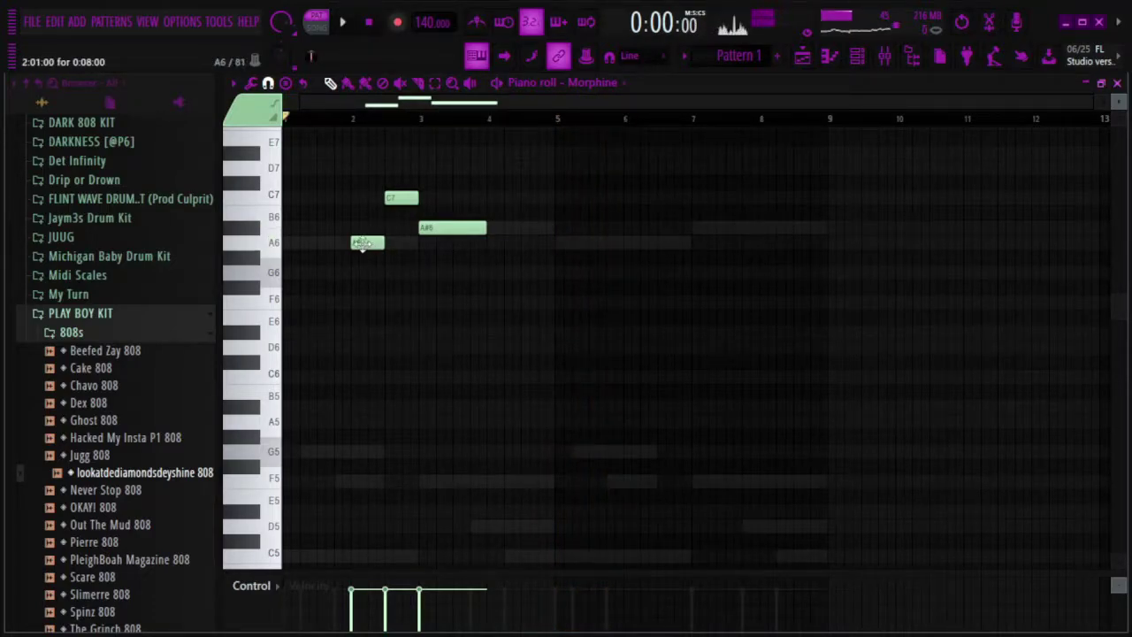
Repeat the phrase from bar 6 with A6, C7 and A#6 notes, and extend it with descending G6 and F6 notes
{"action": "left_click", "coordinate": [642, 243]}
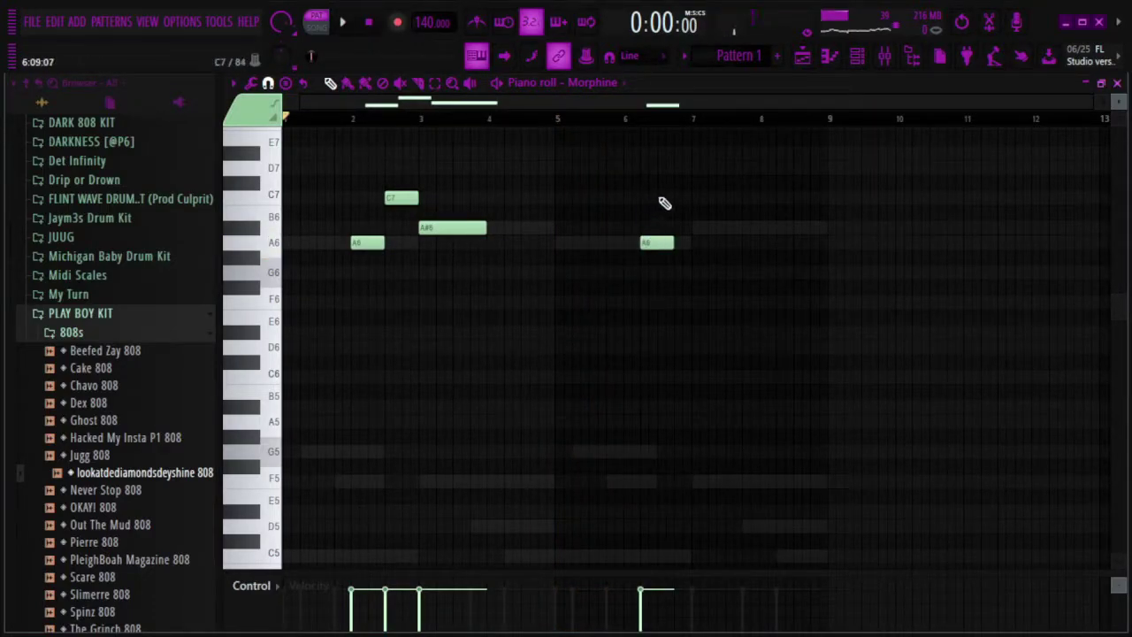
{"action": "left_click_drag", "start_coordinate": [696, 200], "coordinate": [678, 199]}
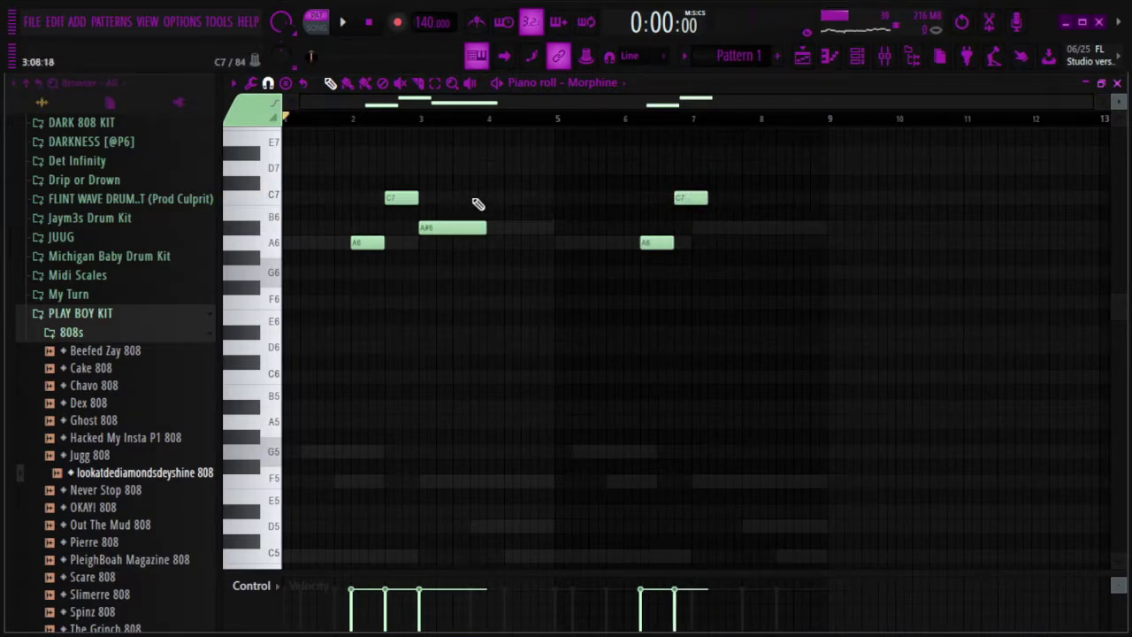
{"action": "left_click_drag", "start_coordinate": [662, 241], "coordinate": [640, 243]}
{"action": "left_click_drag", "start_coordinate": [684, 197], "coordinate": [743, 228]}
{"action": "left_click", "coordinate": [745, 274]}
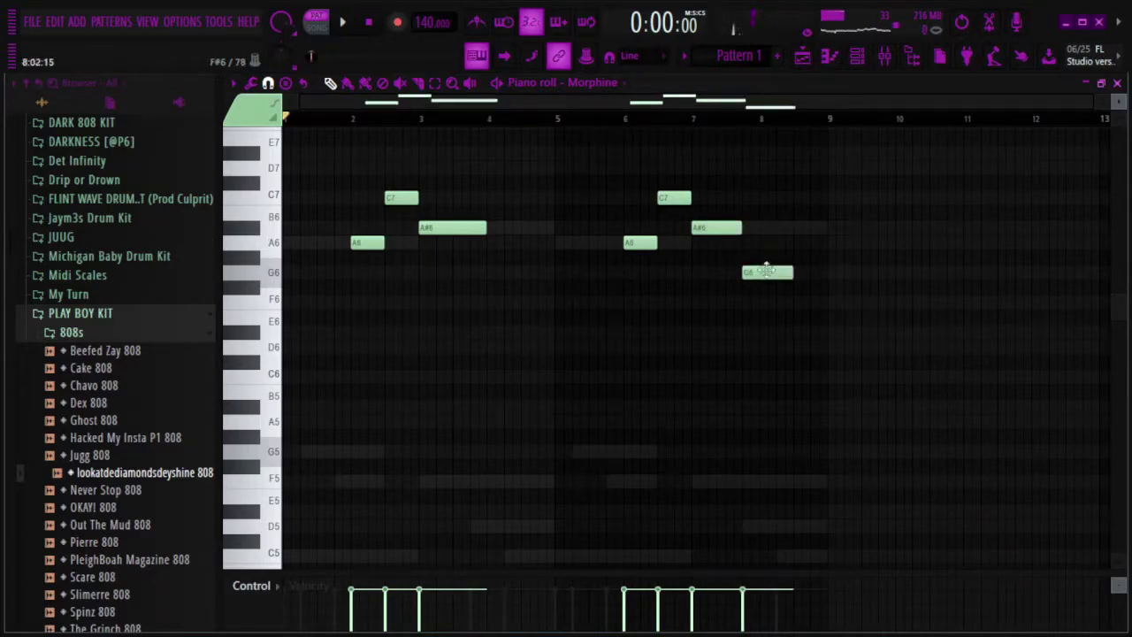
{"action": "left_click", "coordinate": [798, 303]}
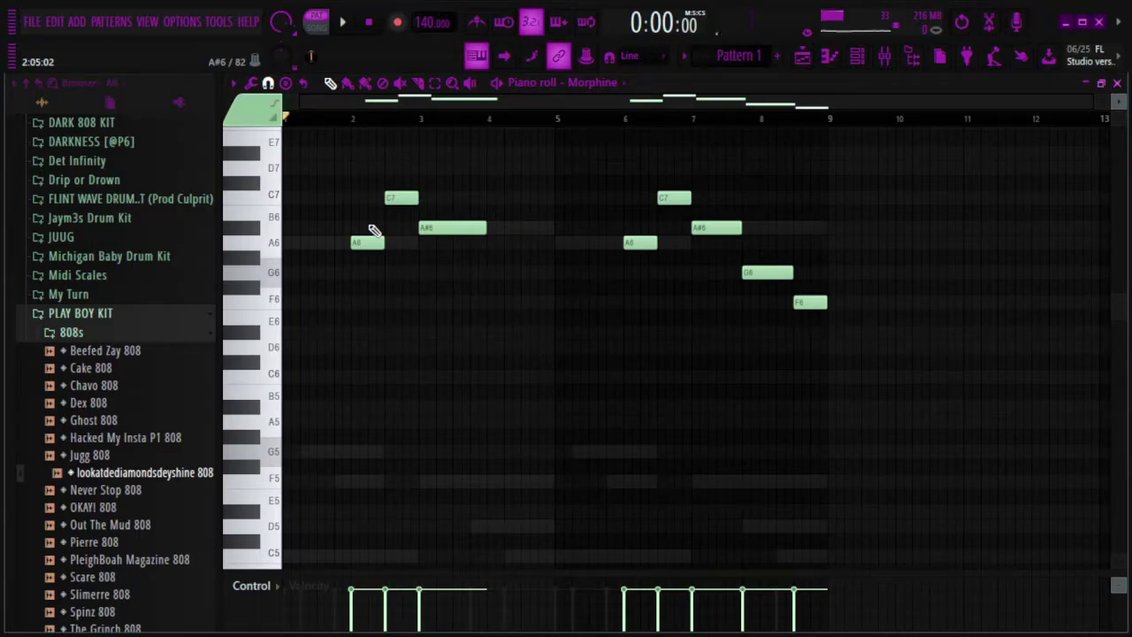
Play back the full Morphine melody and delete the closing F6 note
{"action": "key", "text": "space"}
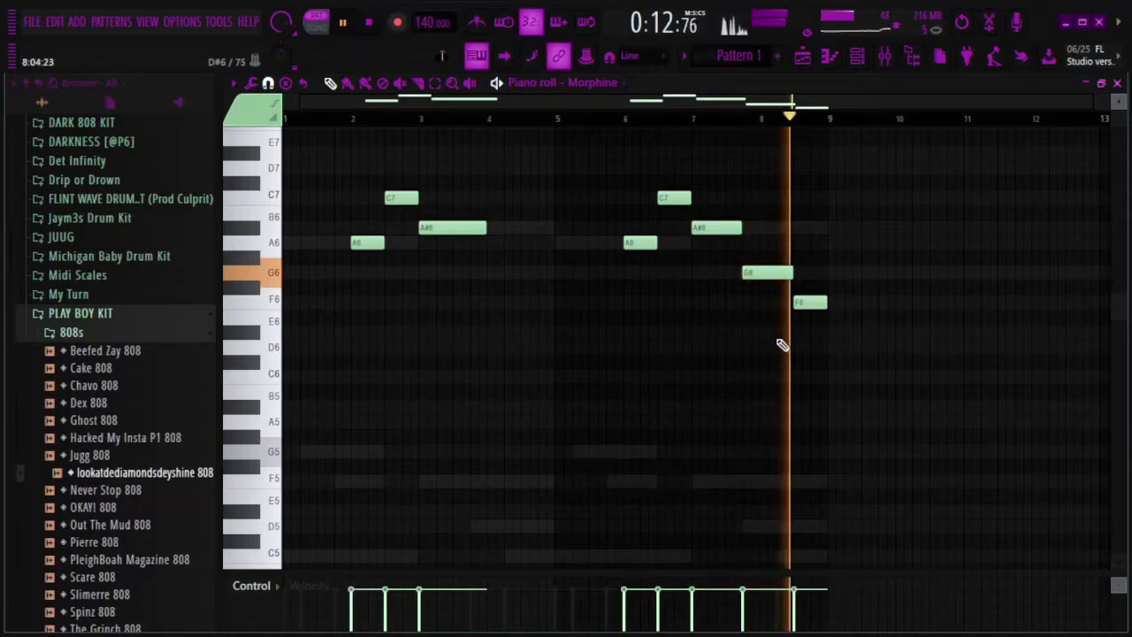
{"action": "key", "text": "space"}
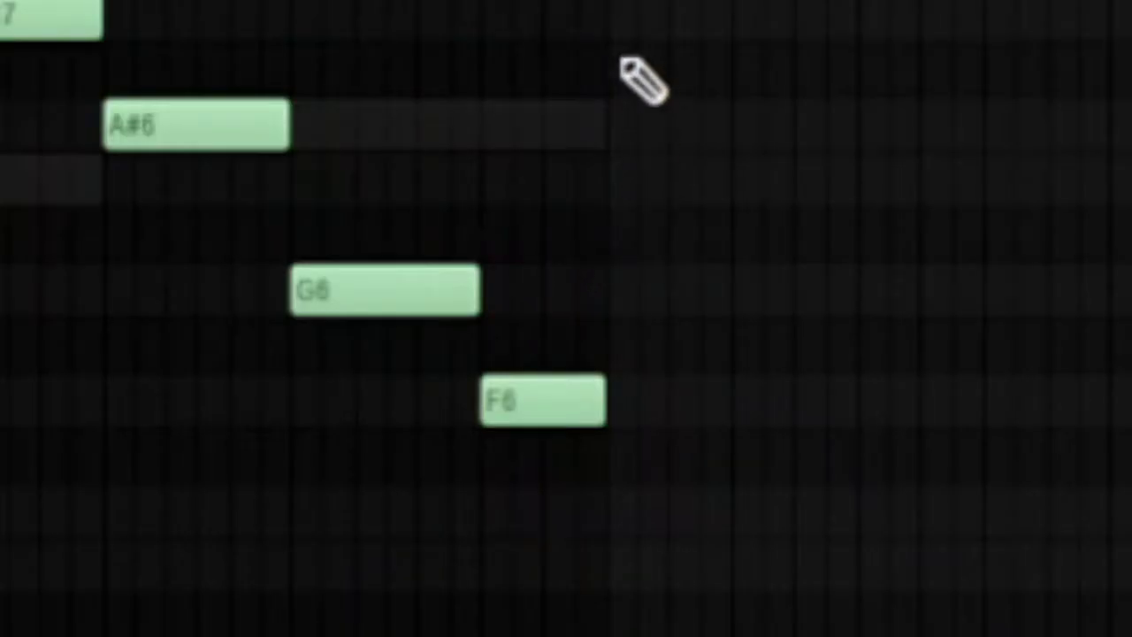
{"action": "right_click", "coordinate": [811, 302]}
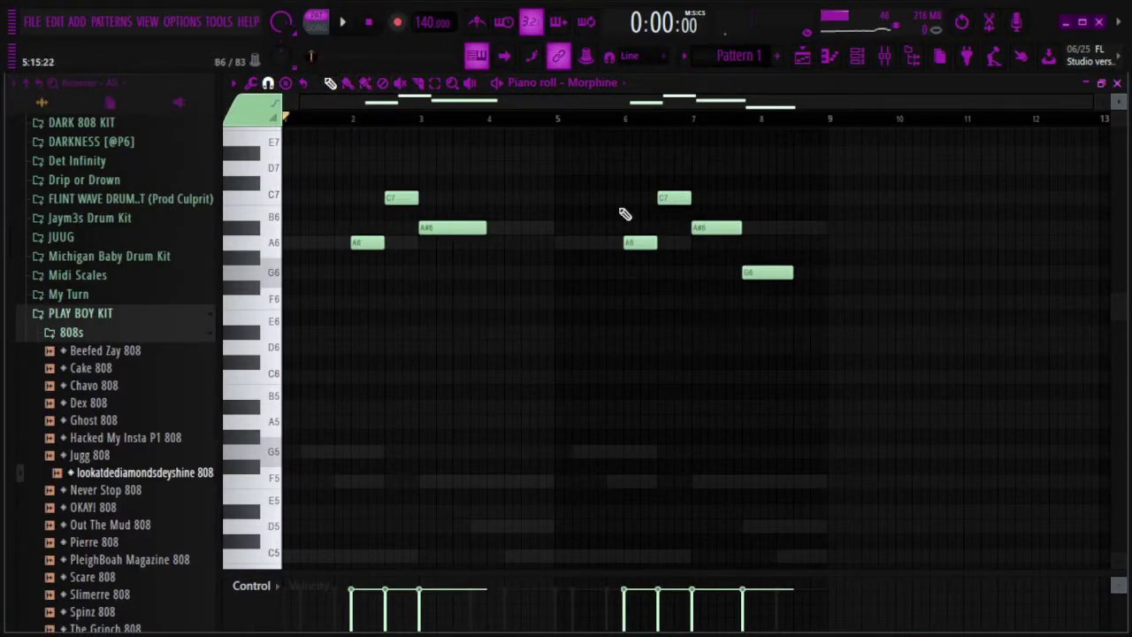
Try the whole Morphine melody one octave lower and play it back
{"action": "left_click", "coordinate": [434, 82]}
{"action": "left_click", "coordinate": [434, 82]}
{"action": "left_click_drag", "start_coordinate": [810, 383], "coordinate": [379, 167]}
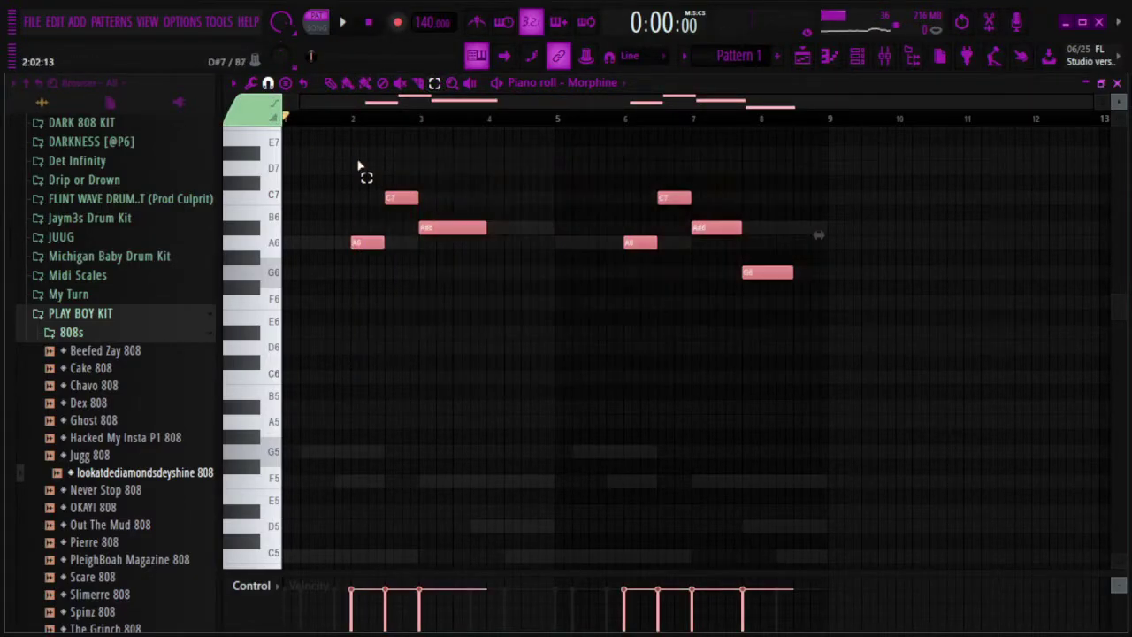
{"action": "key", "text": "ctrl+Down"}
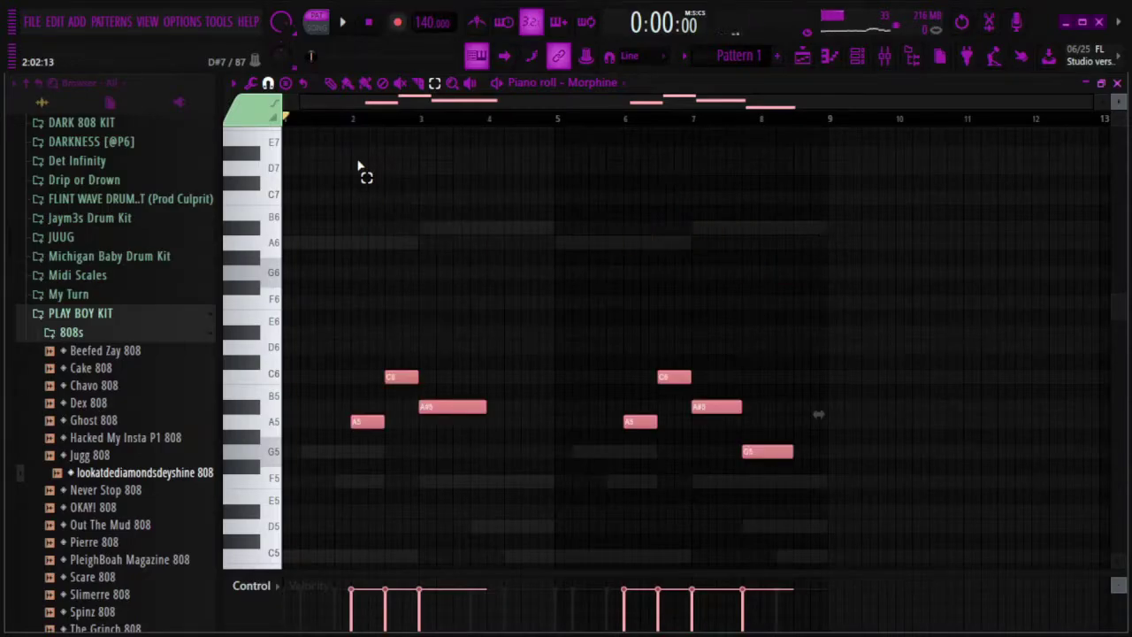
{"action": "key", "text": "space"}
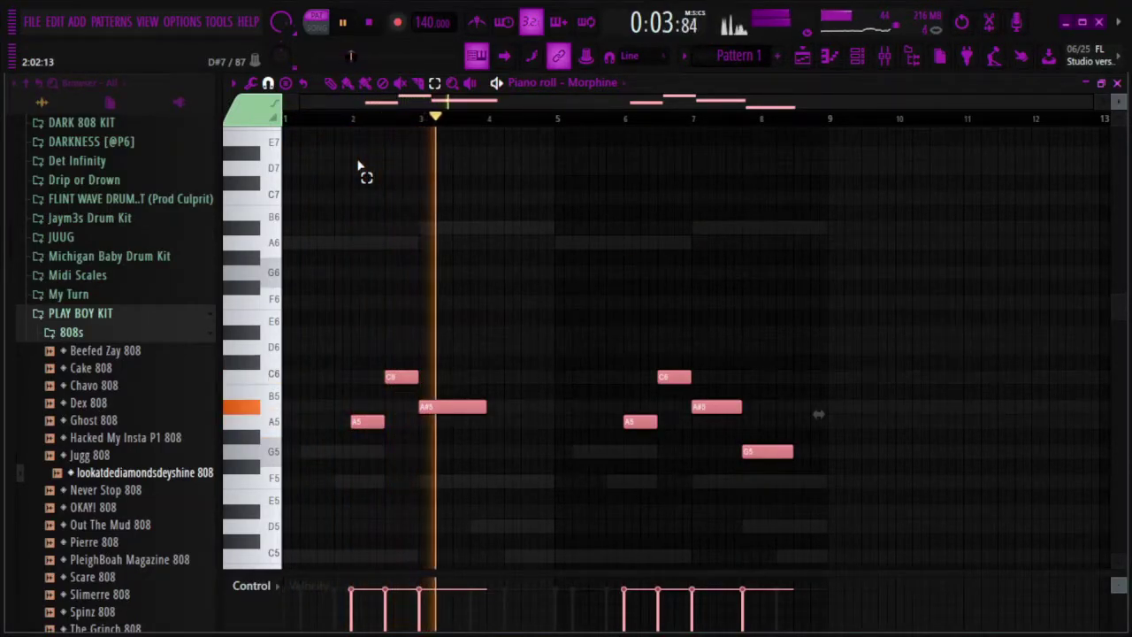
{"action": "key", "text": "space"}
{"action": "key", "text": "ctrl+Up"}
{"action": "left_click", "coordinate": [386, 234]}
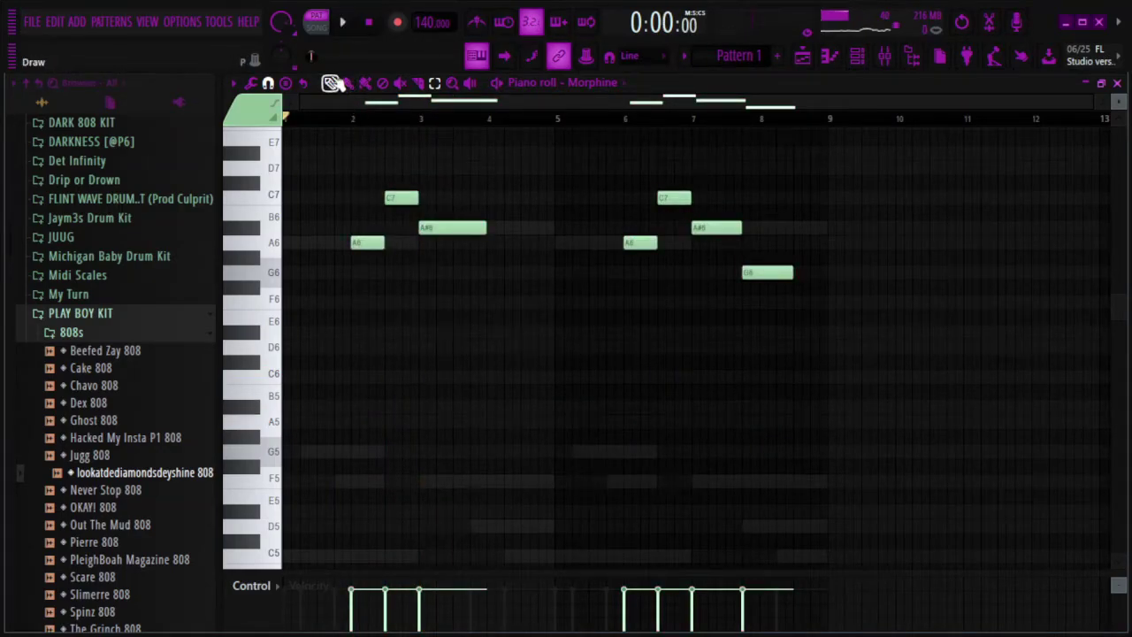
Close the Morphine piano roll and open the Morphine instrument window to look at its loaded preset
{"action": "left_click", "coordinate": [1117, 83]}
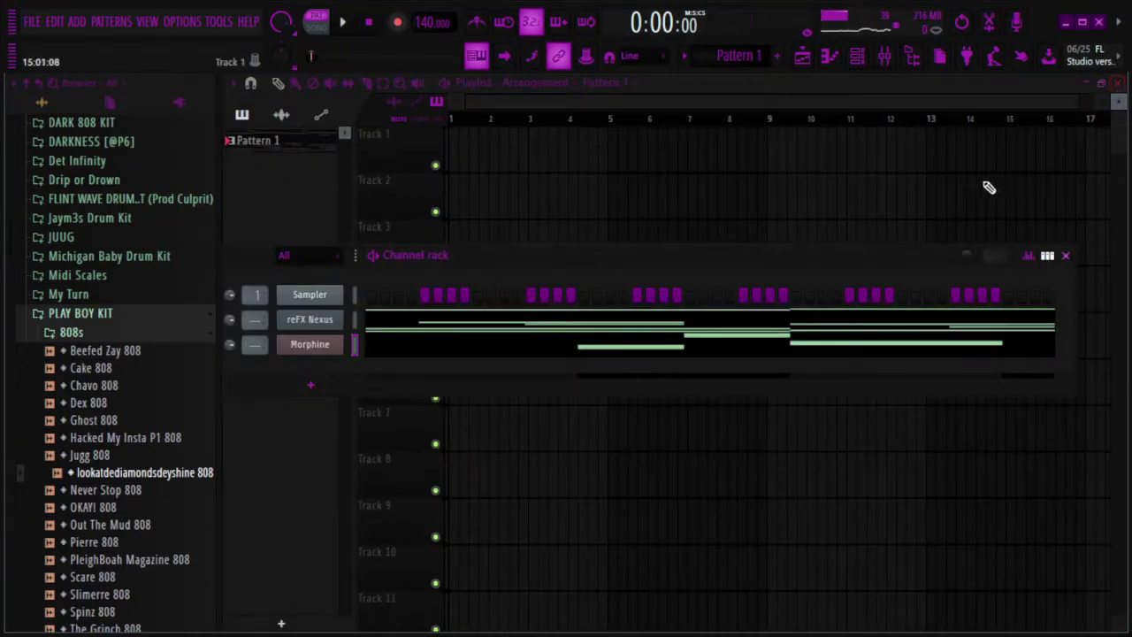
{"action": "left_click", "coordinate": [290, 346]}
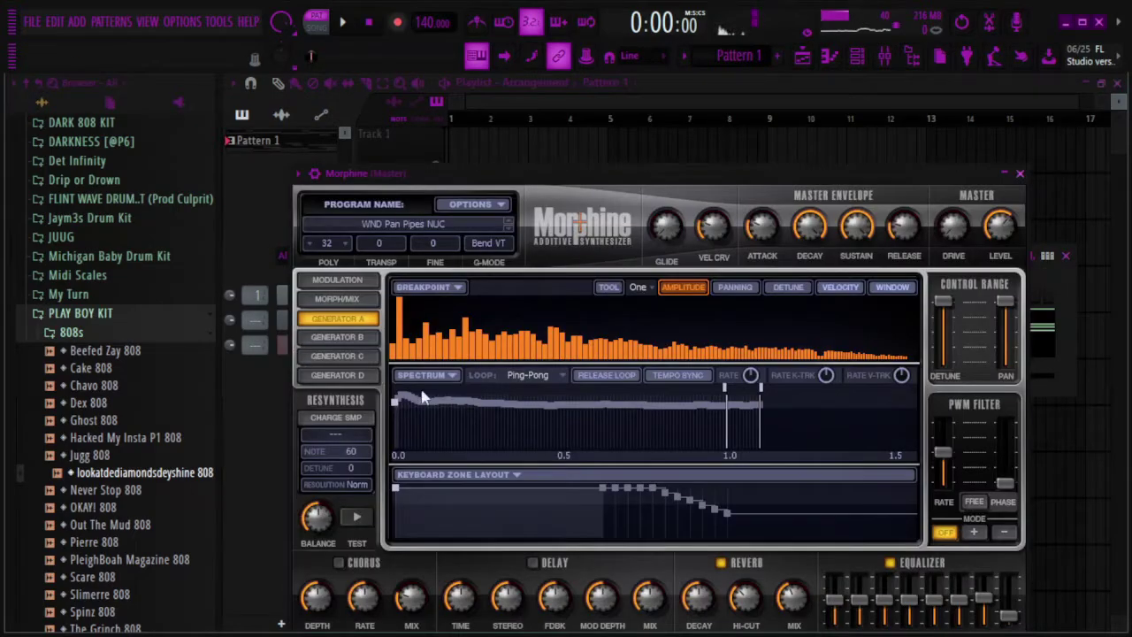
{"action": "left_click", "coordinate": [397, 227]}
{"action": "left_click", "coordinate": [761, 446]}
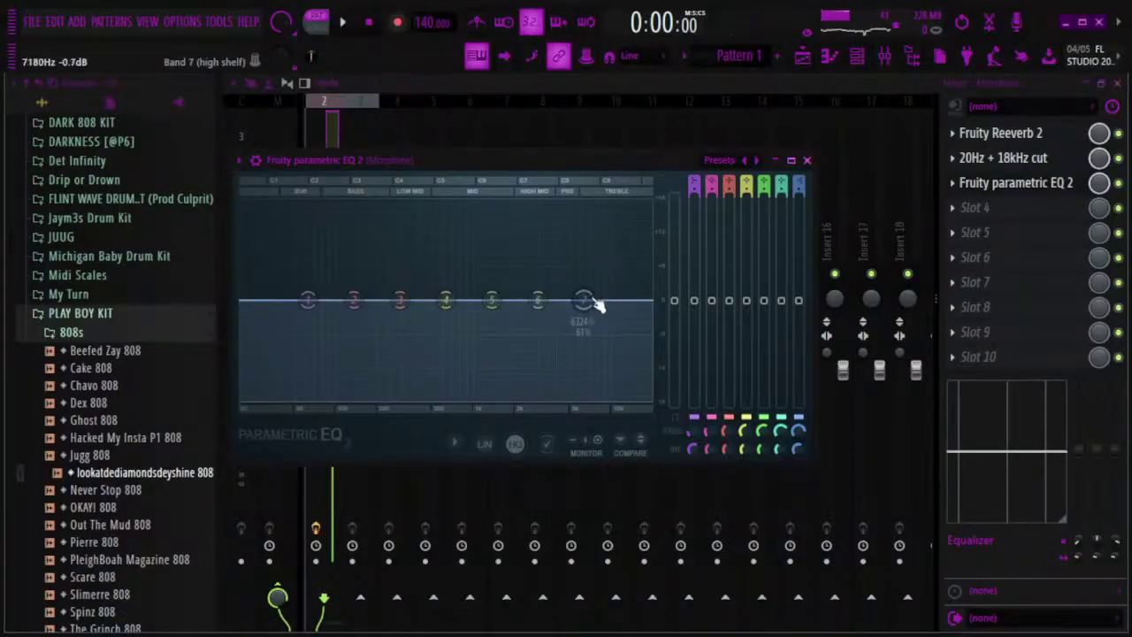
Cut bands 4 and 5 in the mids and slightly lower band 7 in Morphine's Fruity parametric EQ 2 during playback, and close the mixer
{"action": "key", "text": "space"}
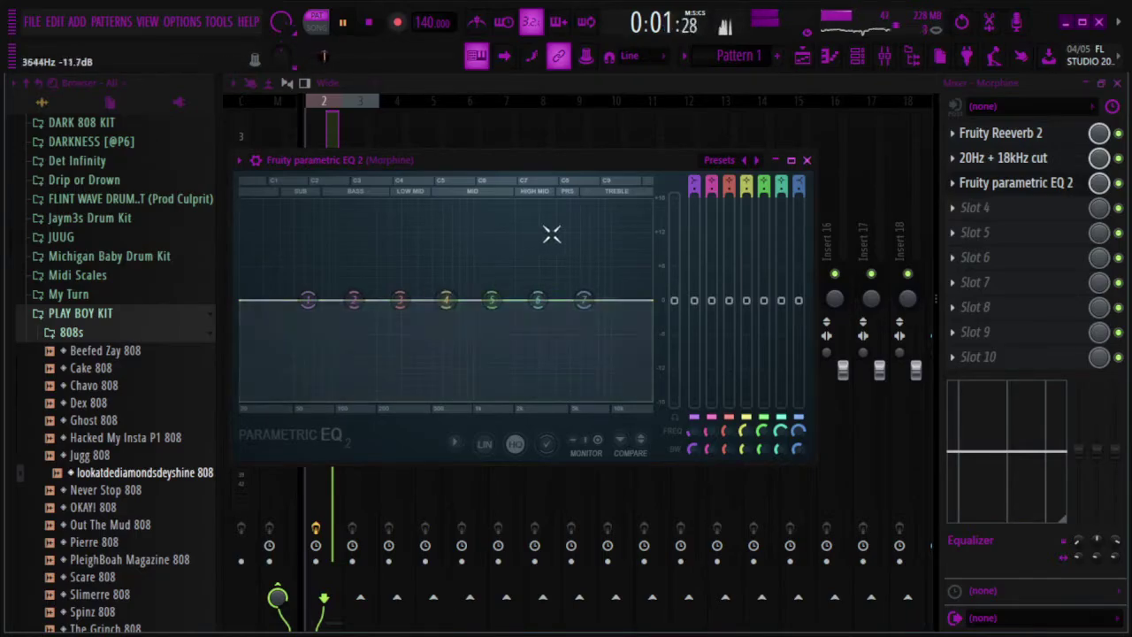
{"action": "left_click_drag", "start_coordinate": [492, 302], "coordinate": [435, 354]}
{"action": "left_click_drag", "start_coordinate": [585, 294], "coordinate": [590, 317]}
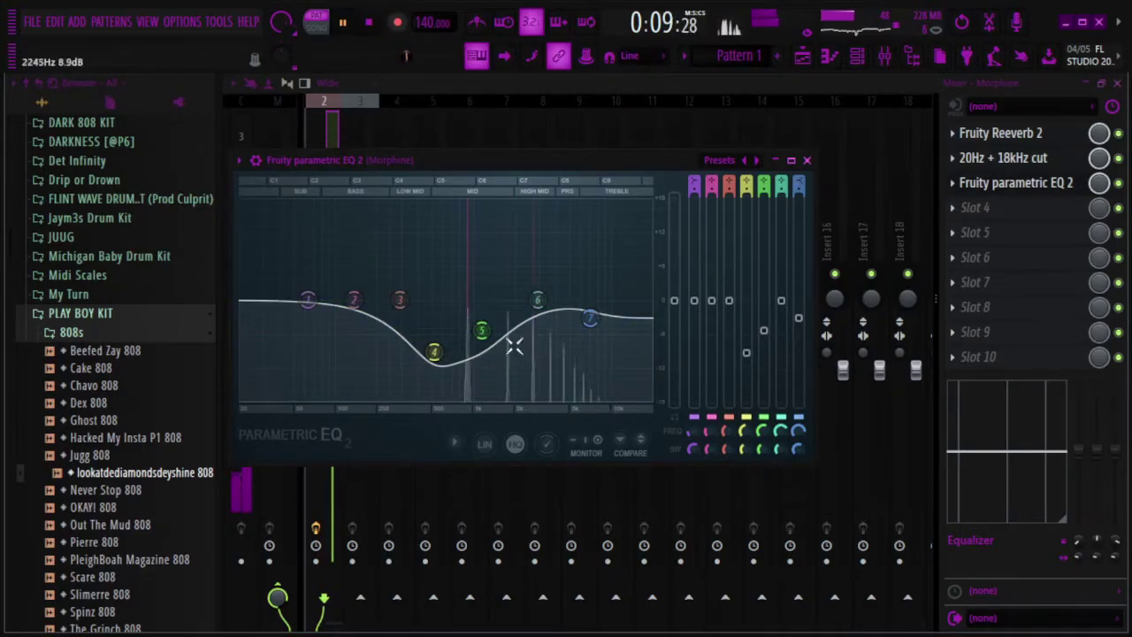
{"action": "left_click_drag", "start_coordinate": [434, 352], "coordinate": [487, 328]}
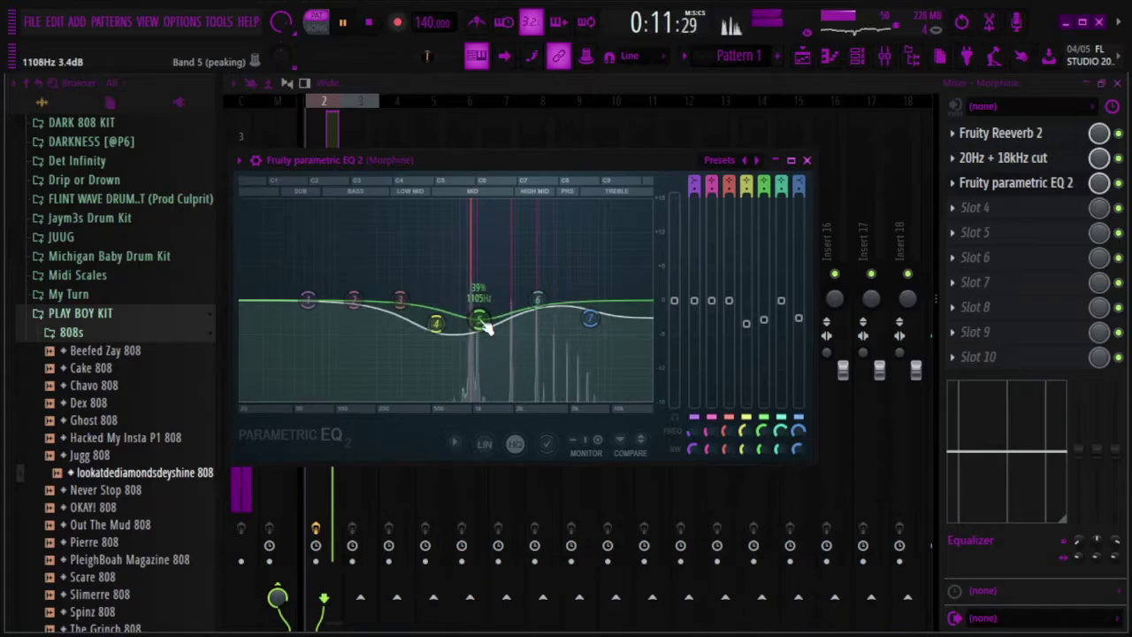
{"action": "left_click", "coordinate": [807, 161]}
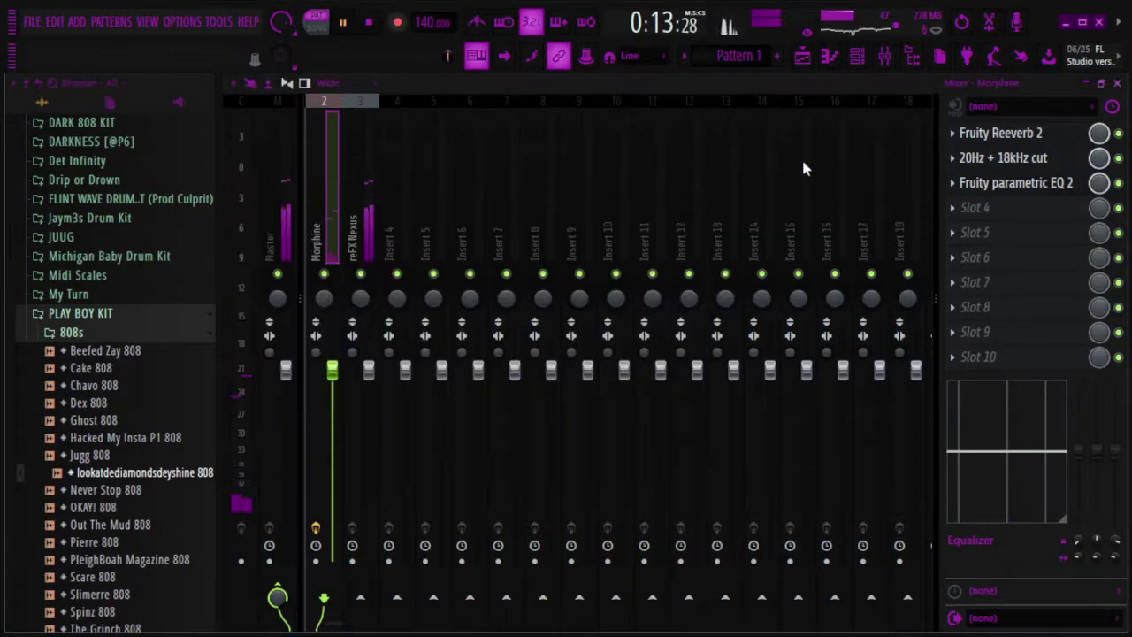
{"action": "left_click", "coordinate": [1118, 83]}
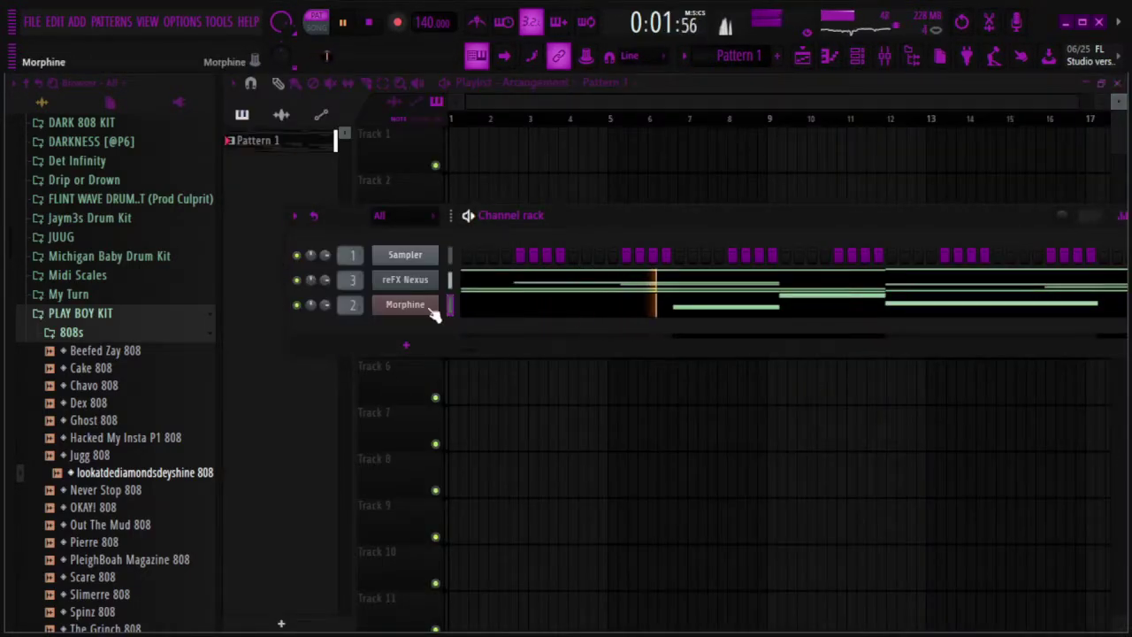
{"action": "key", "text": "space"}
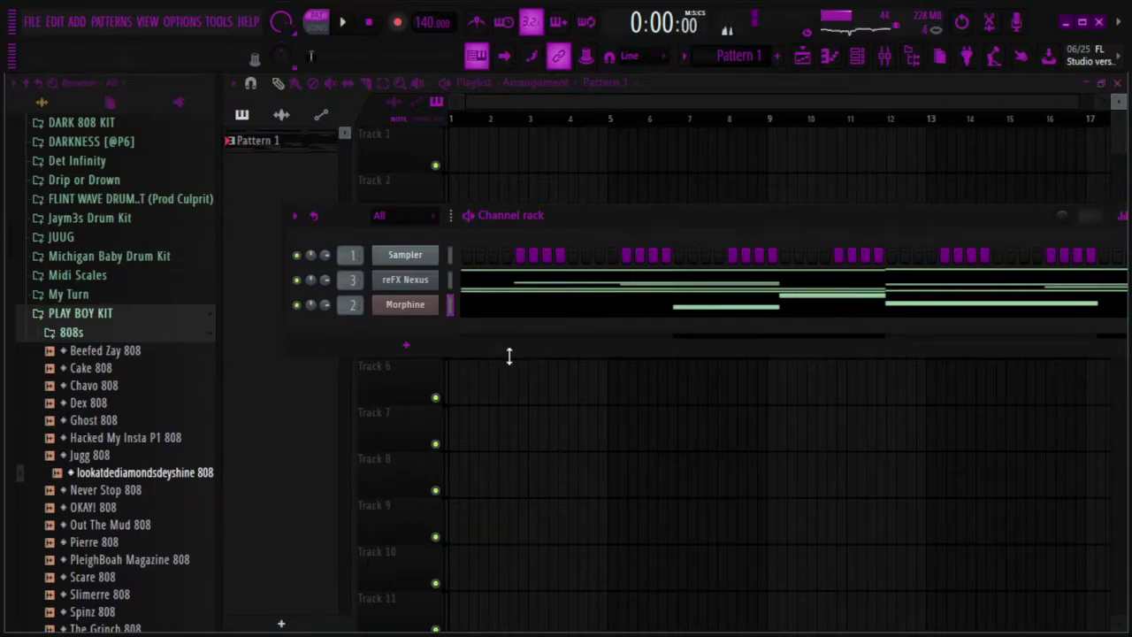
{"action": "left_click", "coordinate": [406, 346]}
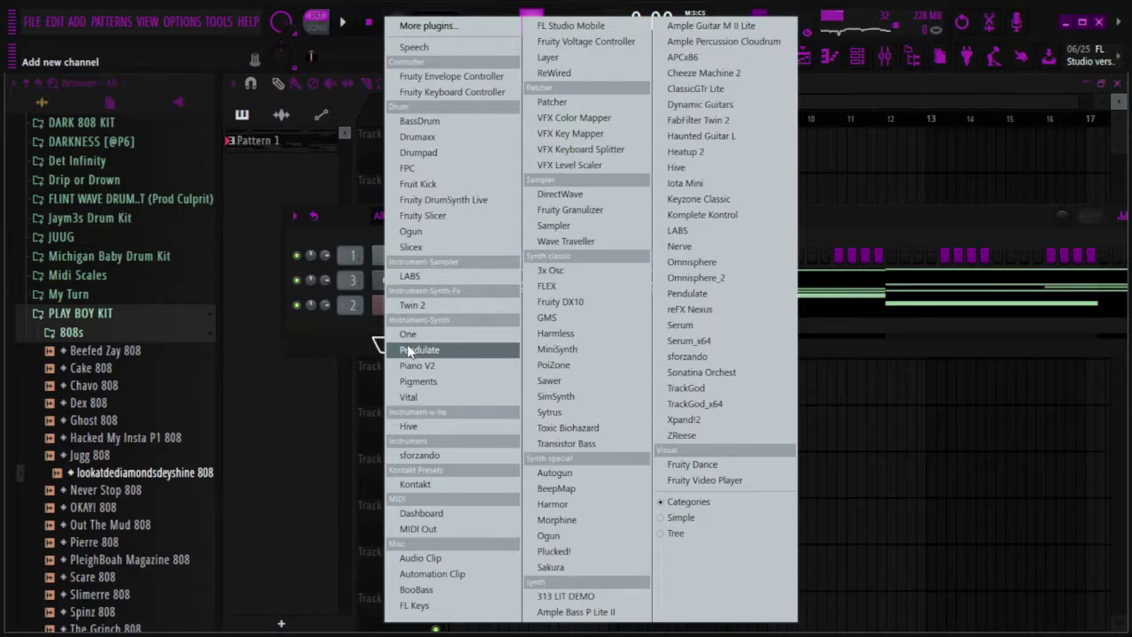
{"action": "left_click", "coordinate": [343, 347]}
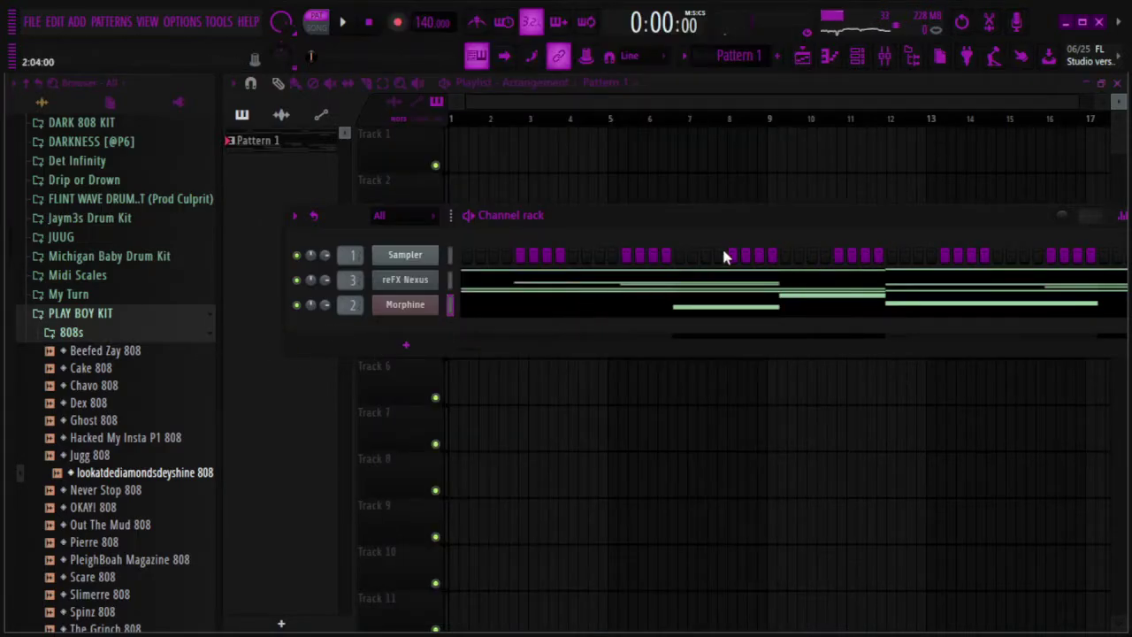
{"action": "left_click_drag", "start_coordinate": [735, 213], "coordinate": [651, 186]}
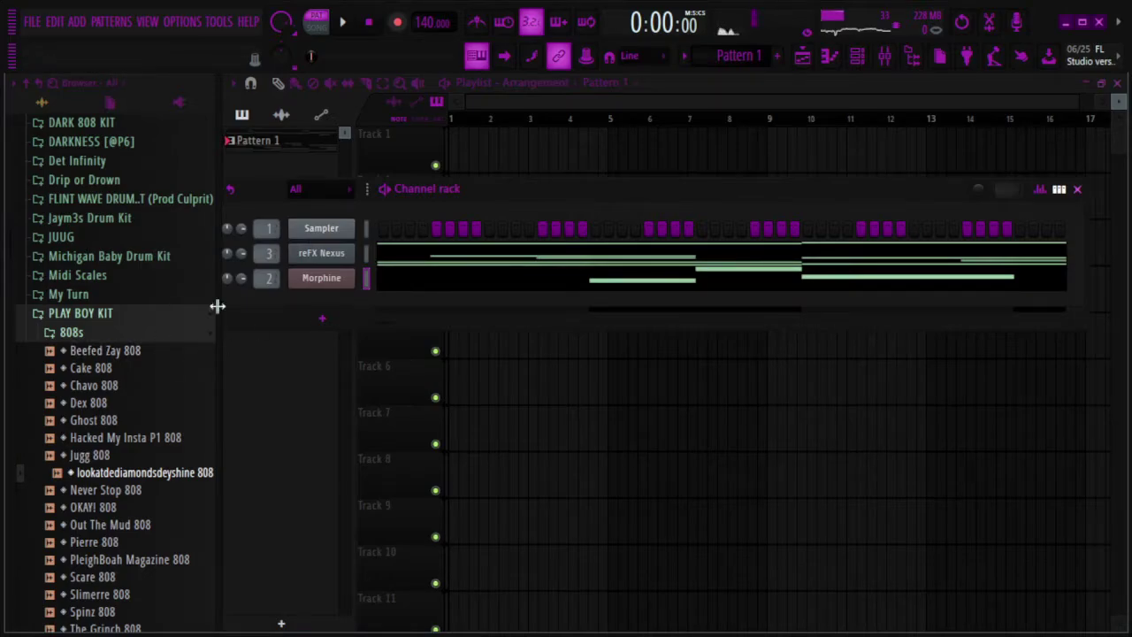
Audition samples in the PLAY BOY KIT 808s folder, including Ghost, Dex, Chavo, Cake, Beefed Zay, Pierre and PleighBoah Magazine
{"action": "left_click", "coordinate": [143, 421]}
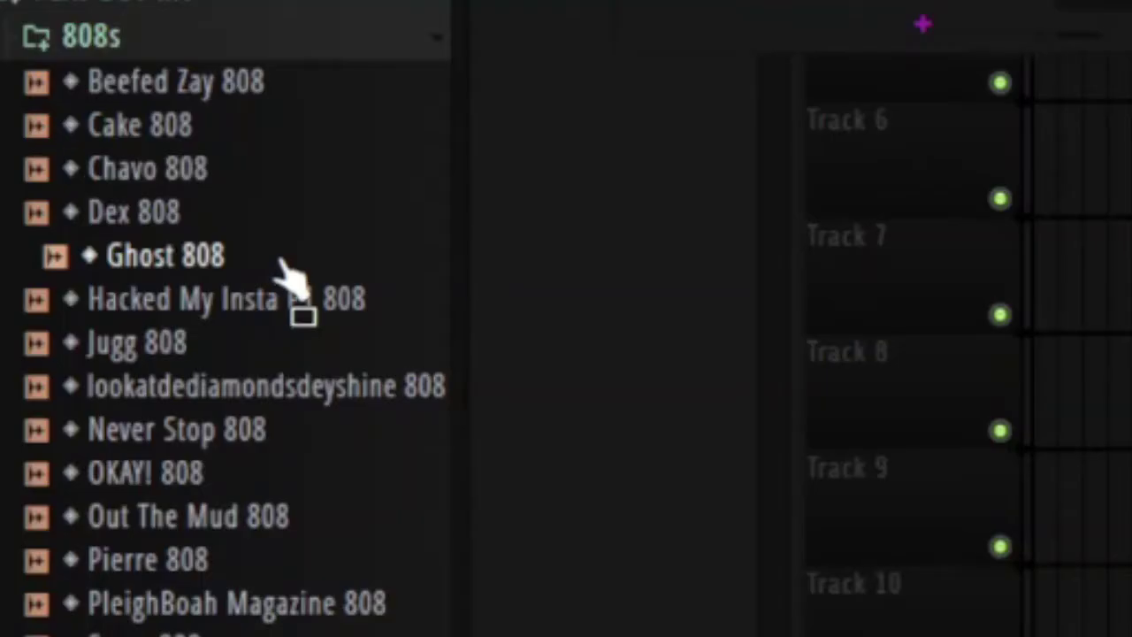
{"action": "left_click", "coordinate": [135, 402]}
{"action": "left_click", "coordinate": [256, 168]}
{"action": "left_click", "coordinate": [263, 125]}
{"action": "left_click", "coordinate": [261, 83]}
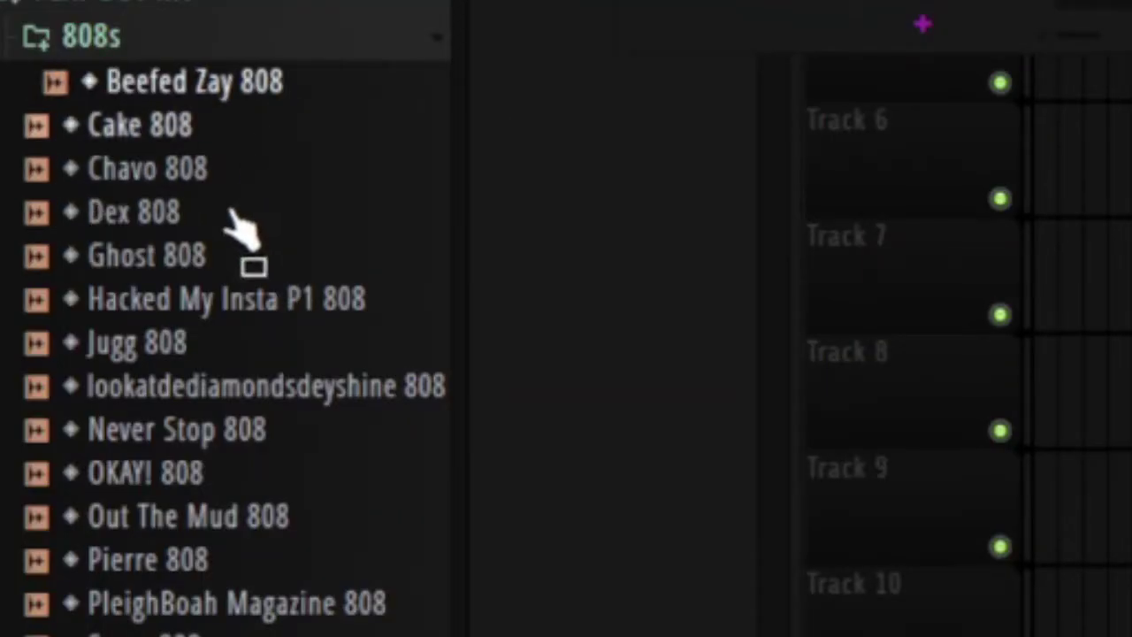
{"action": "left_click", "coordinate": [164, 559]}
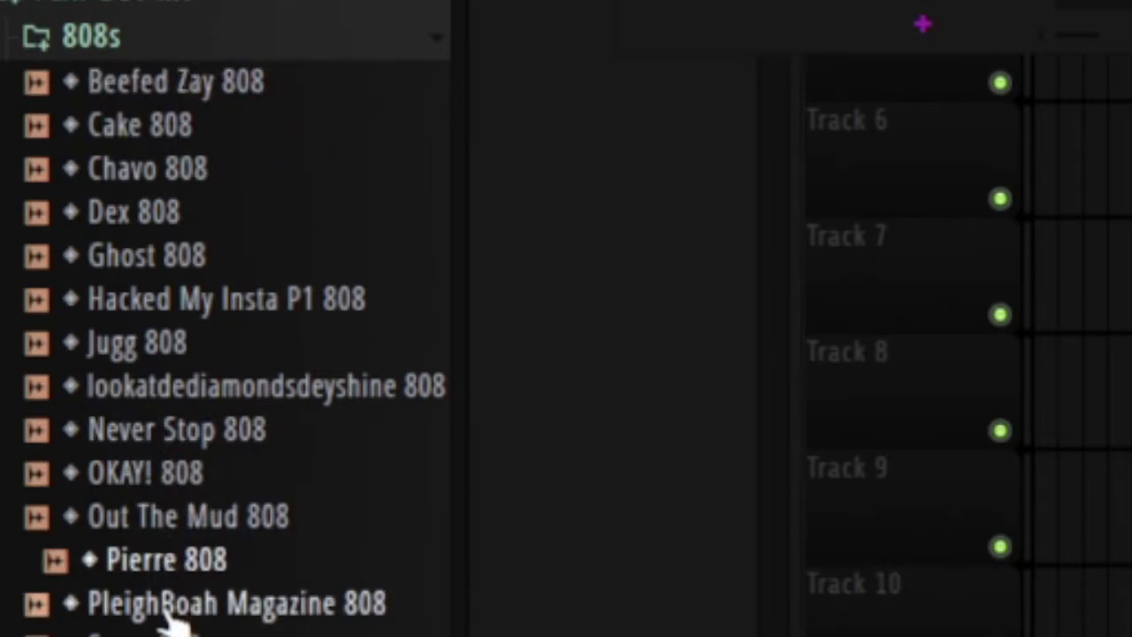
{"action": "left_click", "coordinate": [163, 603]}
{"action": "left_click", "coordinate": [206, 576]}
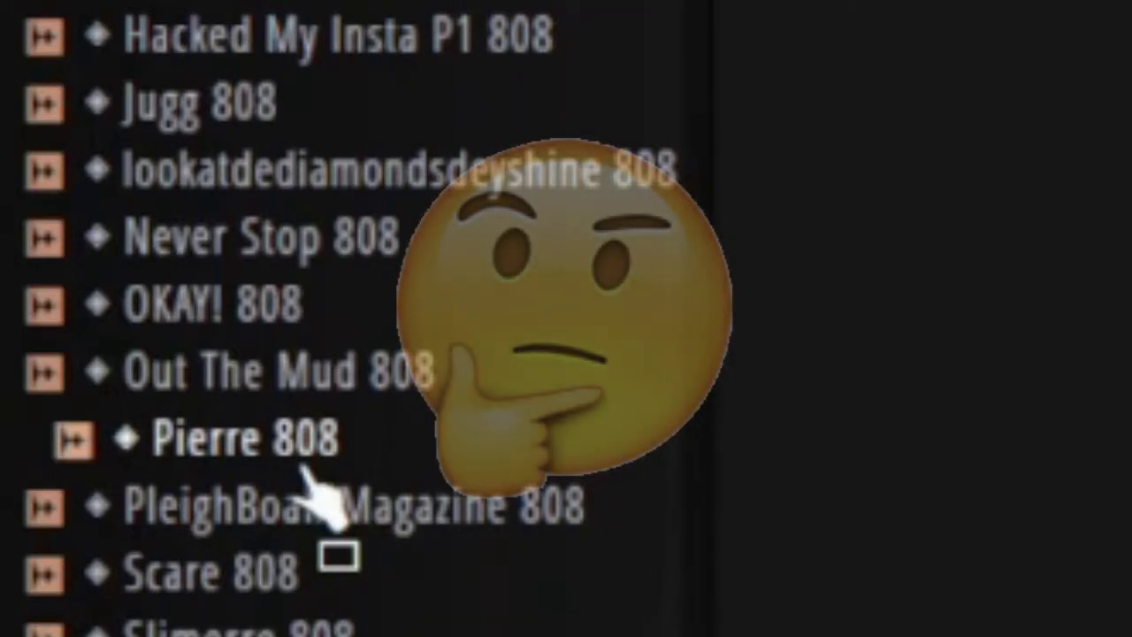
Add the Pierre 808 sample to the channel rack as a new channel and open its piano roll
{"action": "left_click_drag", "start_coordinate": [318, 495], "coordinate": [412, 316]}
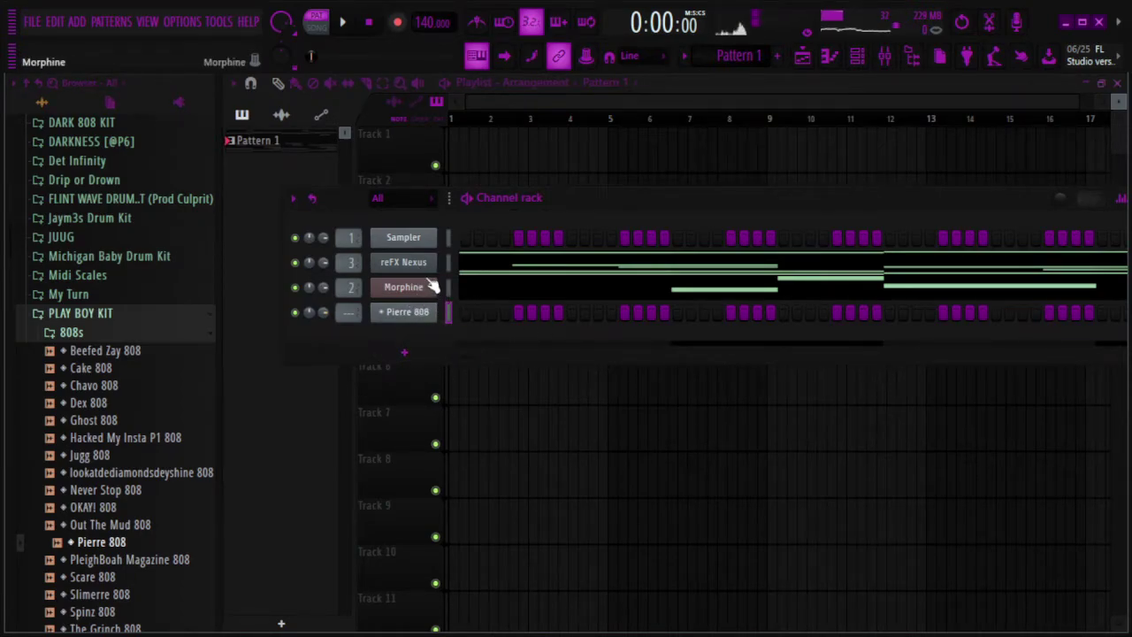
{"action": "right_click", "coordinate": [426, 310]}
{"action": "left_click", "coordinate": [465, 306]}
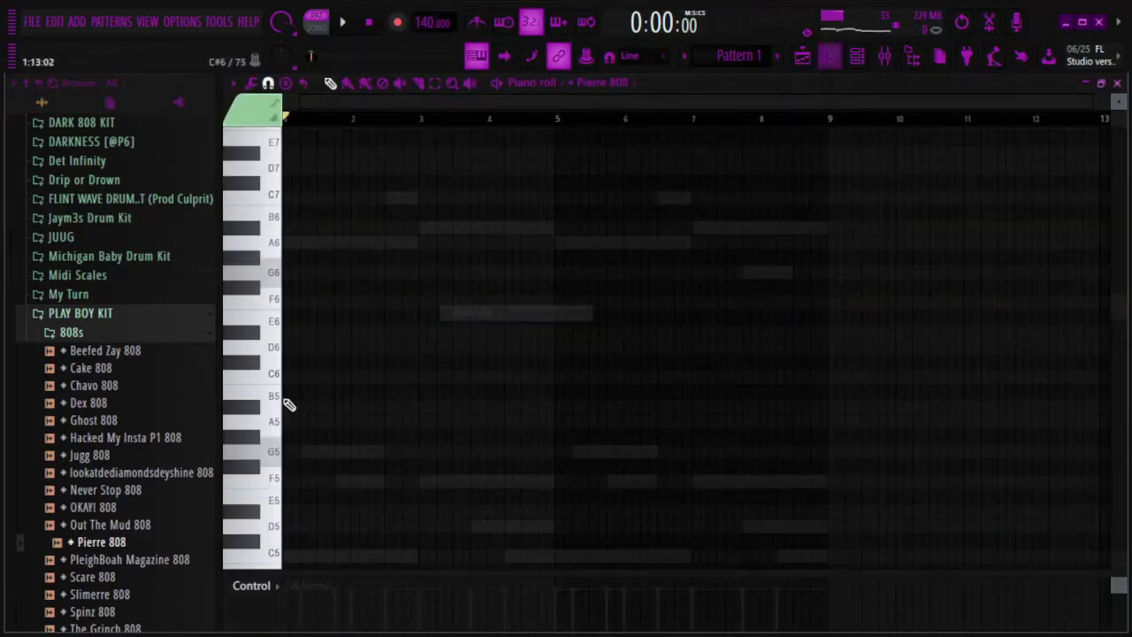
Review the Pierre 808 channel by closing the mixer and playing its A4, C5, D5 and A#4 bass line in the piano roll
{"action": "left_click", "coordinate": [1118, 83]}
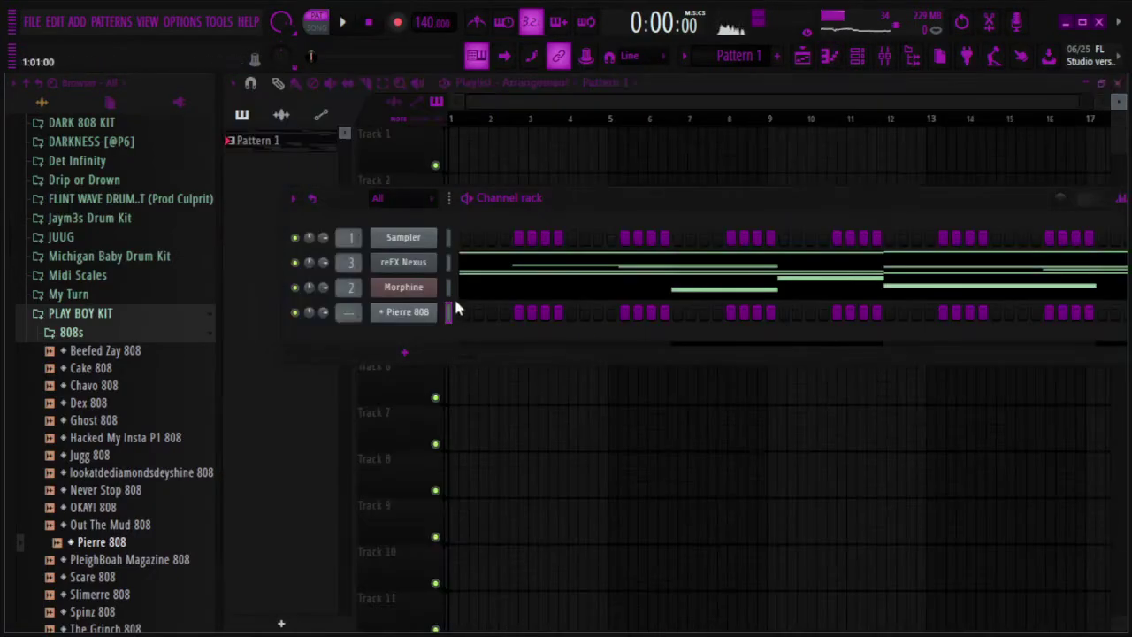
{"action": "left_click", "coordinate": [402, 314]}
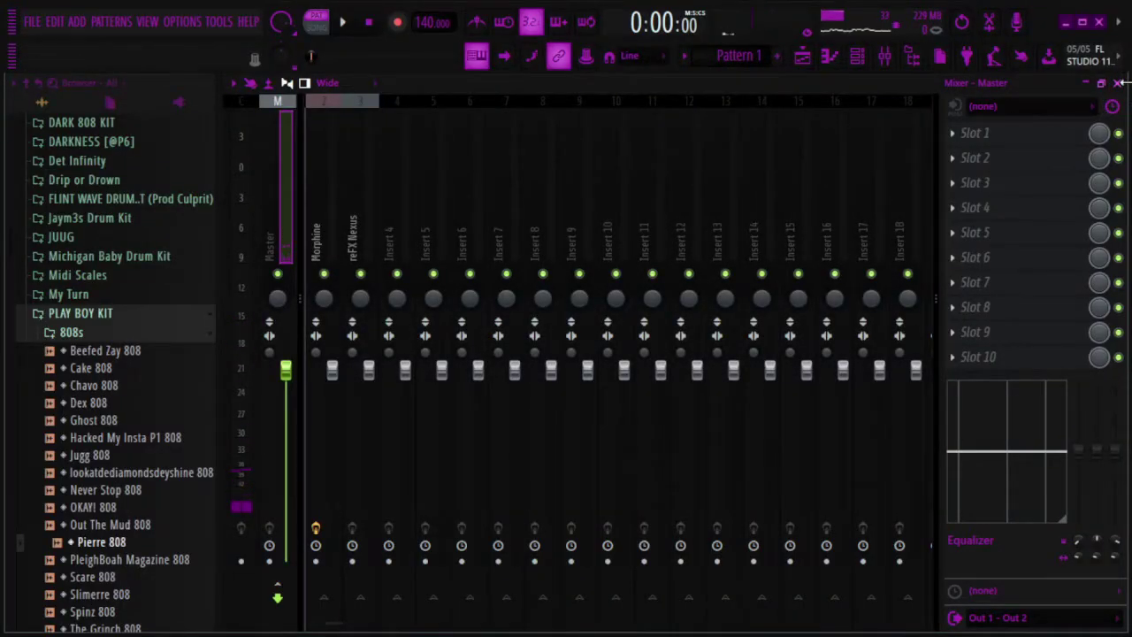
{"action": "left_click", "coordinate": [1118, 83]}
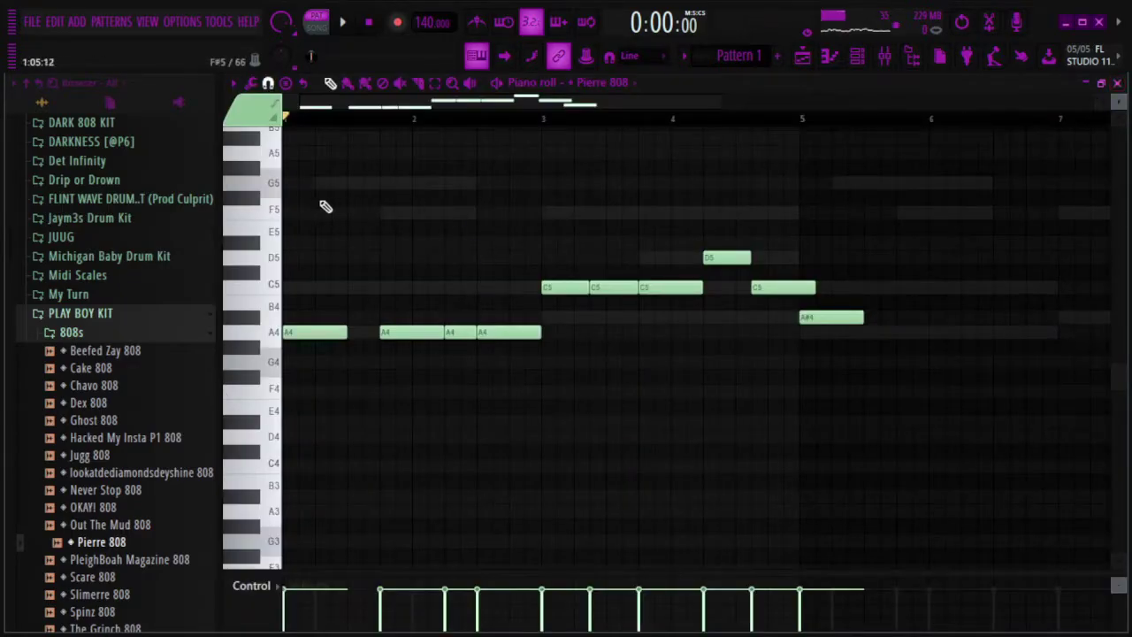
{"action": "key", "text": "space"}
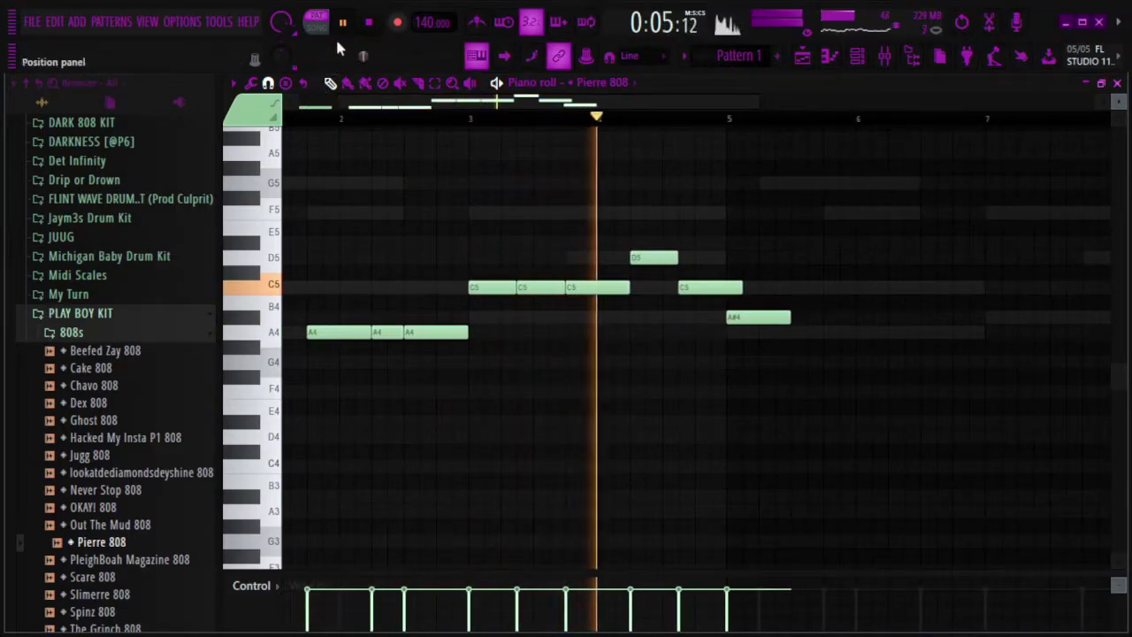
{"action": "left_click", "coordinate": [343, 23]}
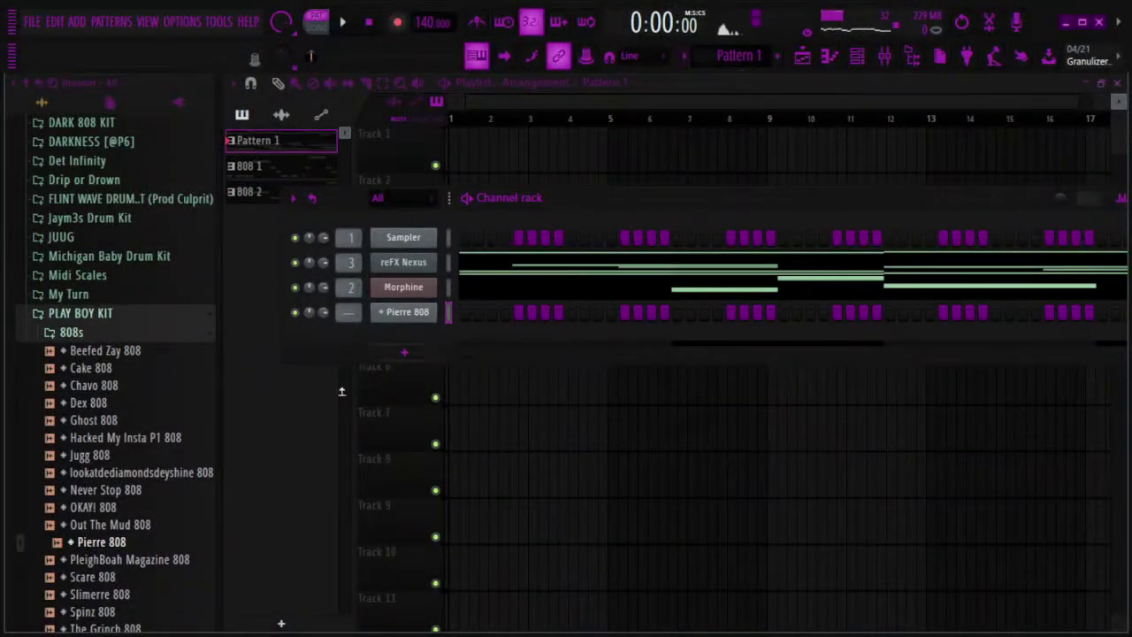
Add a second reFX Nexus channel, load the BA Deep Orchblast 1 preset from the Bass category and close the instrument window
{"action": "left_click", "coordinate": [115, 335]}
{"action": "left_click", "coordinate": [406, 352]}
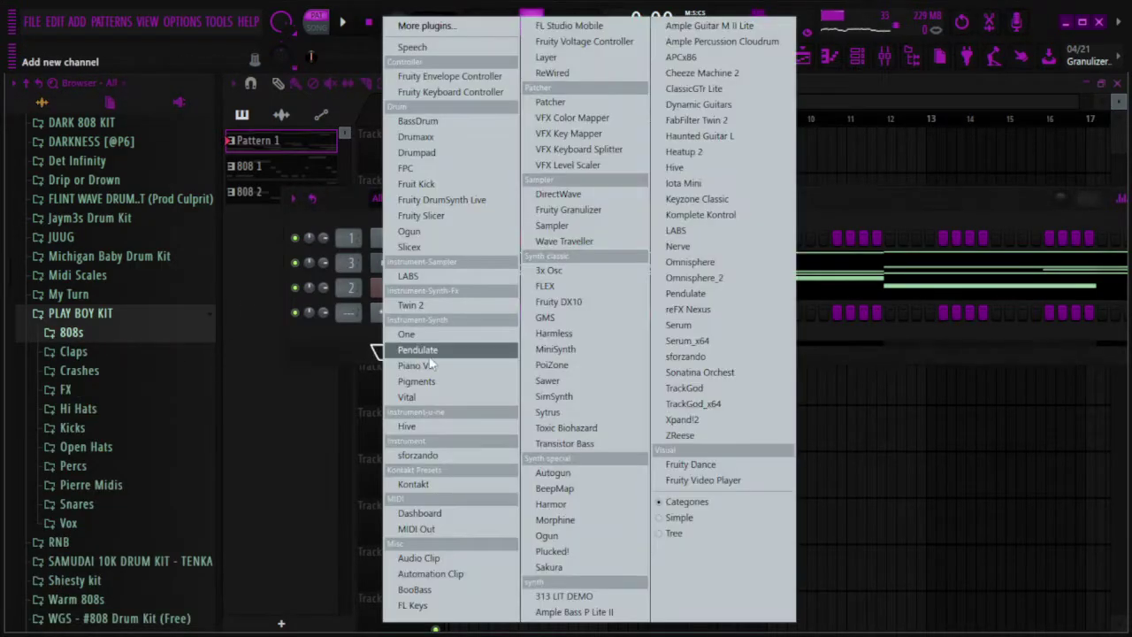
{"action": "left_click", "coordinate": [698, 309]}
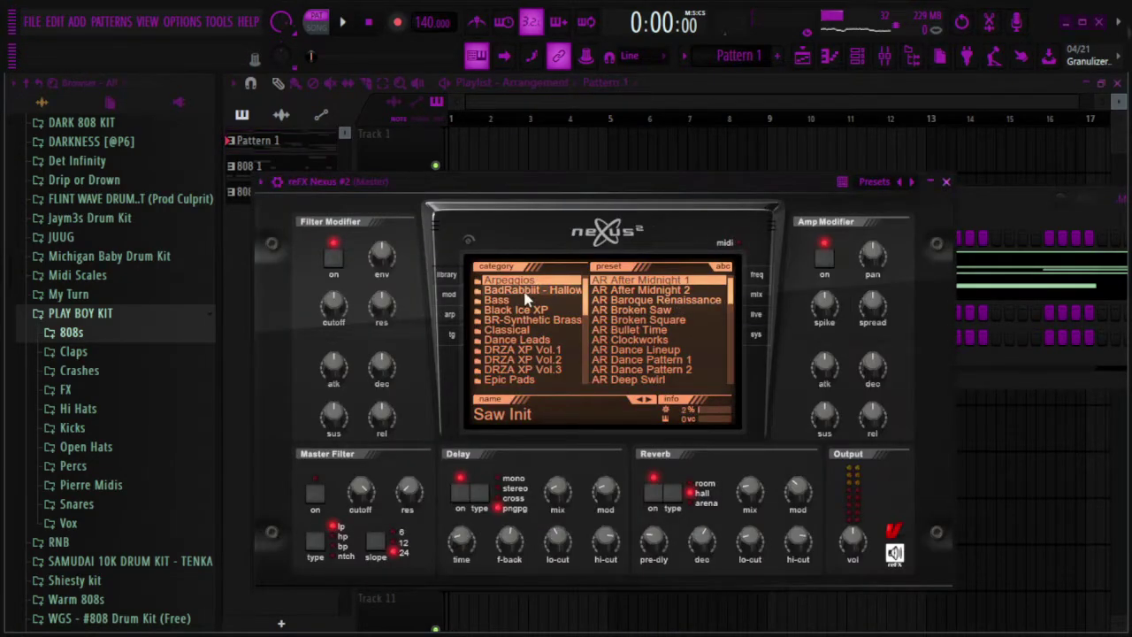
{"action": "left_click", "coordinate": [498, 300]}
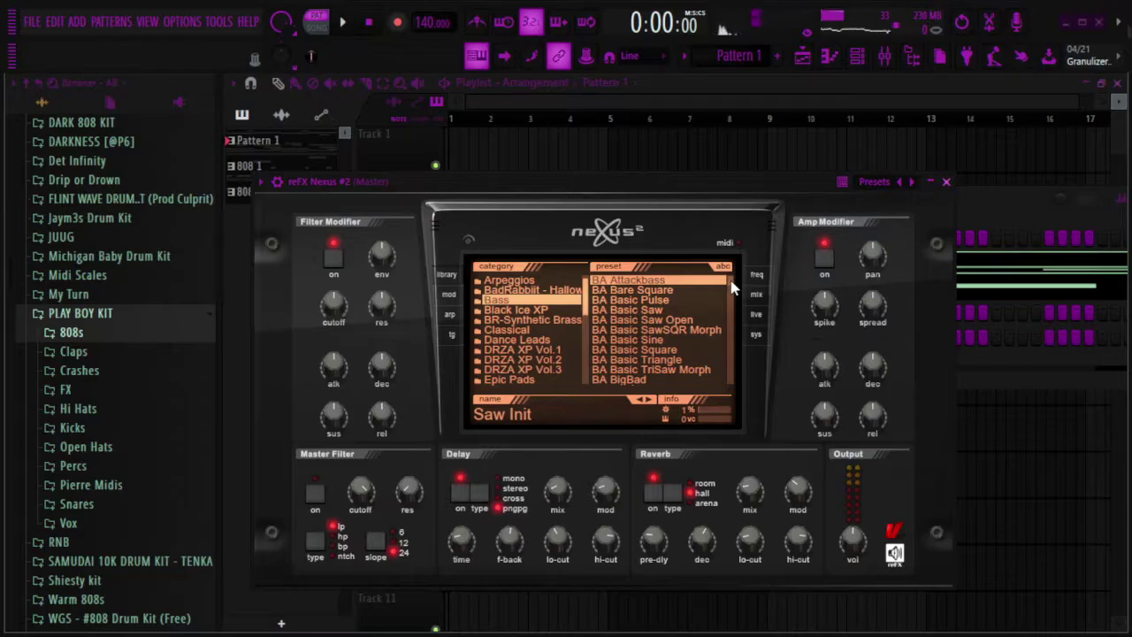
{"action": "mouse_move", "coordinate": [732, 286]}
{"action": "left_mouse_down"}
{"action": "mouse_move", "coordinate": [730, 307]}
{"action": "mouse_move", "coordinate": [731, 292]}
{"action": "left_mouse_up"}
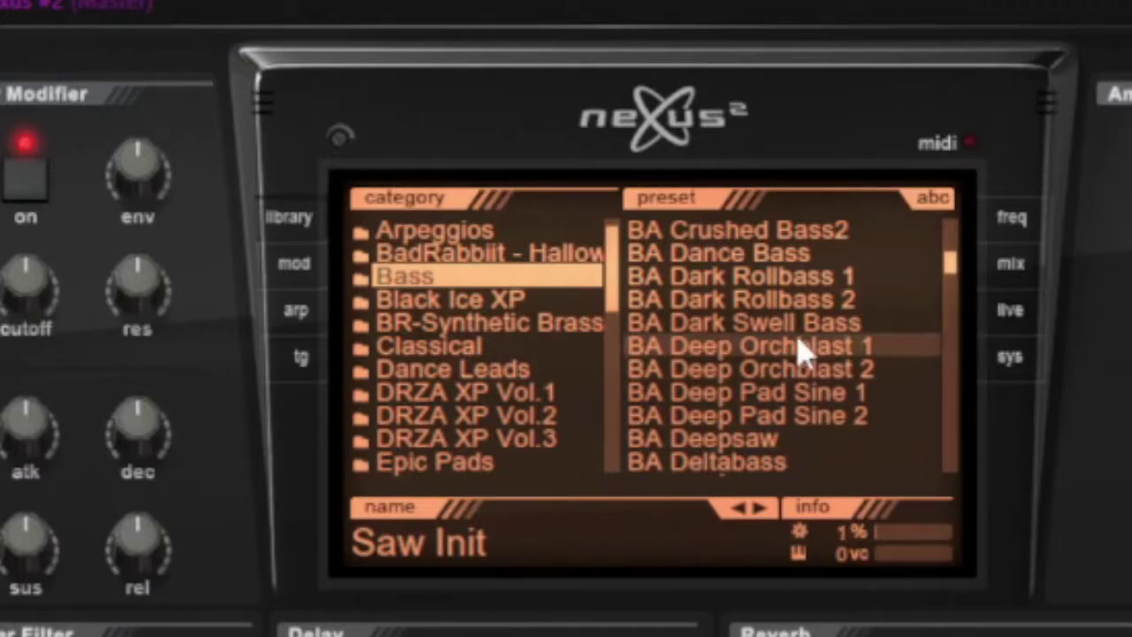
{"action": "left_click", "coordinate": [733, 346]}
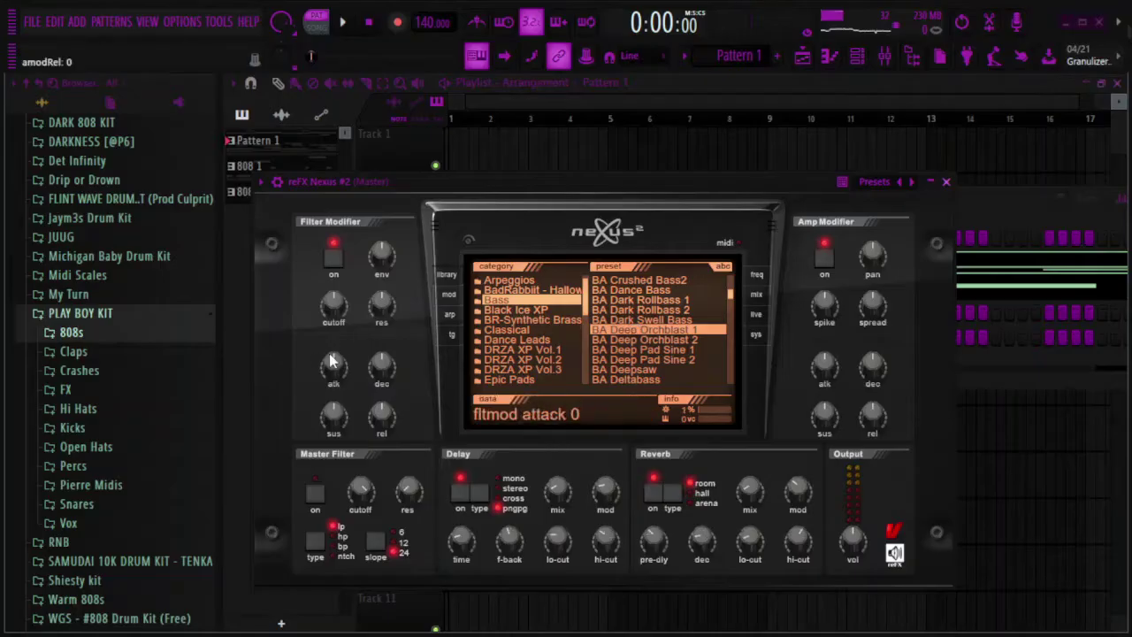
{"action": "left_click_drag", "start_coordinate": [681, 191], "coordinate": [783, 193]}
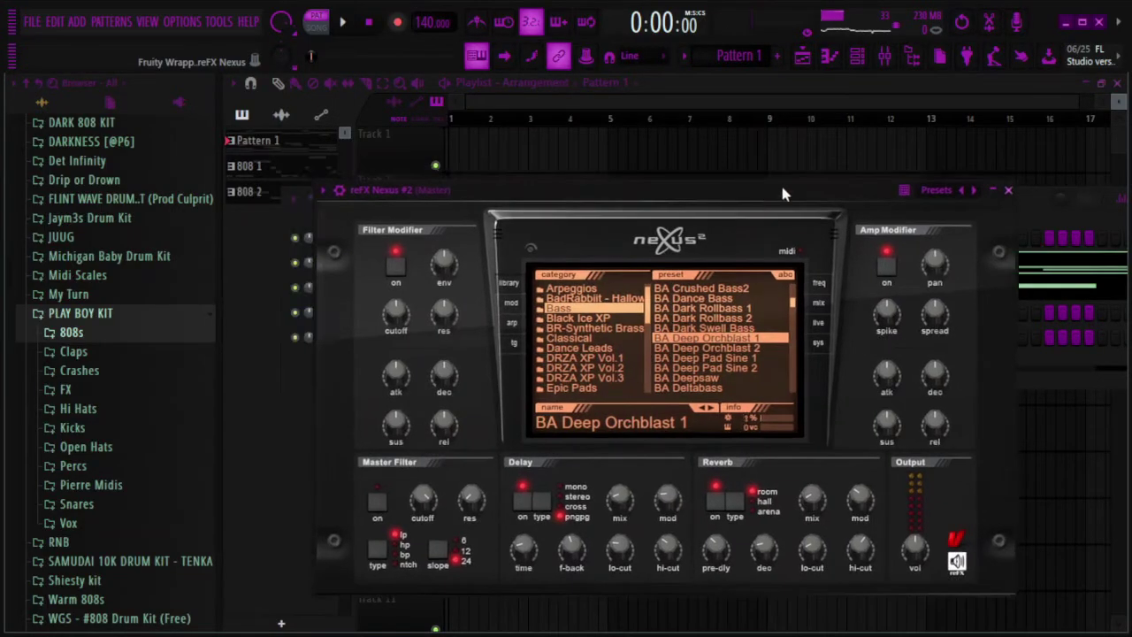
{"action": "left_click", "coordinate": [1013, 193]}
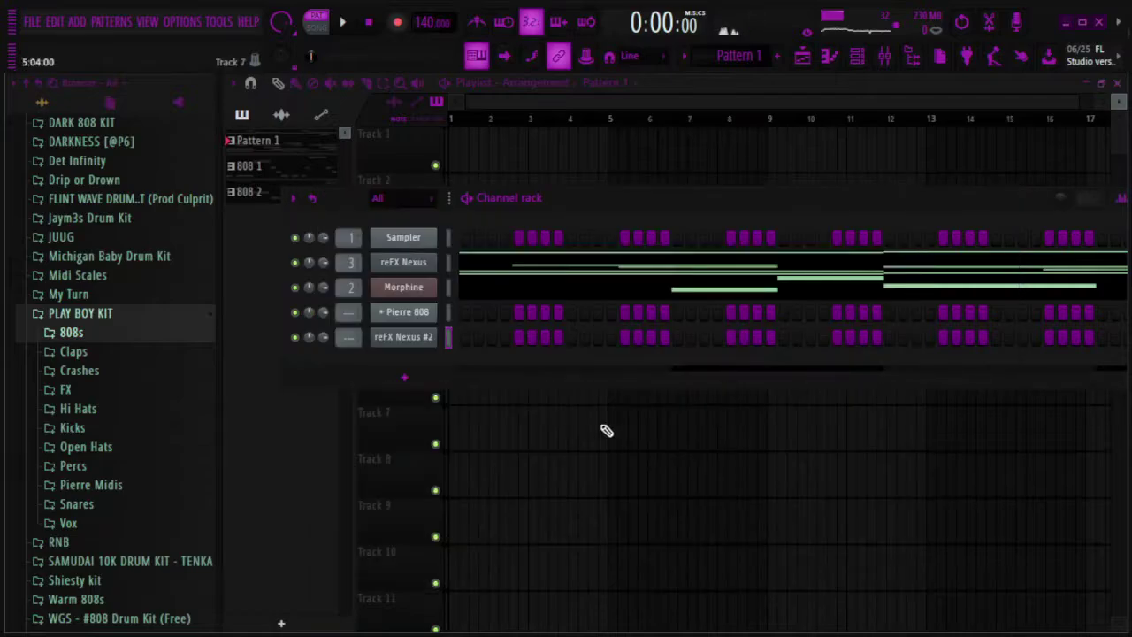
Copy the notes of the original reFX Nexus channel, paste them into reFX Nexus #2 and open its piano roll
{"action": "right_click", "coordinate": [413, 289]}
{"action": "right_click", "coordinate": [404, 262]}
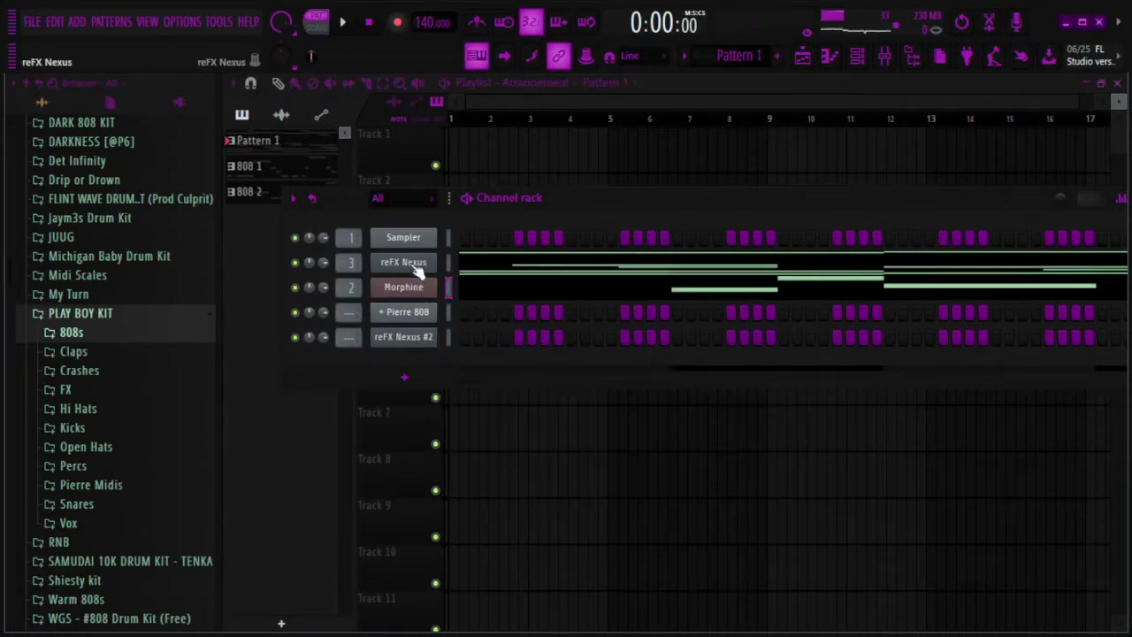
{"action": "right_click", "coordinate": [405, 262]}
{"action": "right_click", "coordinate": [410, 340]}
{"action": "right_click", "coordinate": [409, 340]}
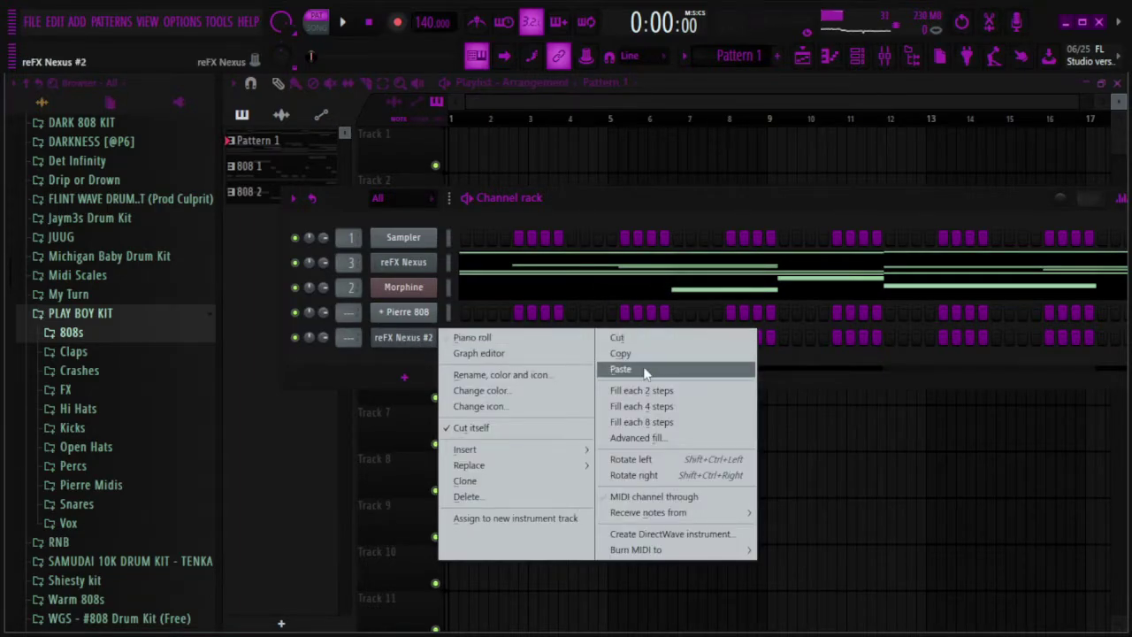
{"action": "left_click", "coordinate": [624, 369]}
{"action": "left_click", "coordinate": [539, 340]}
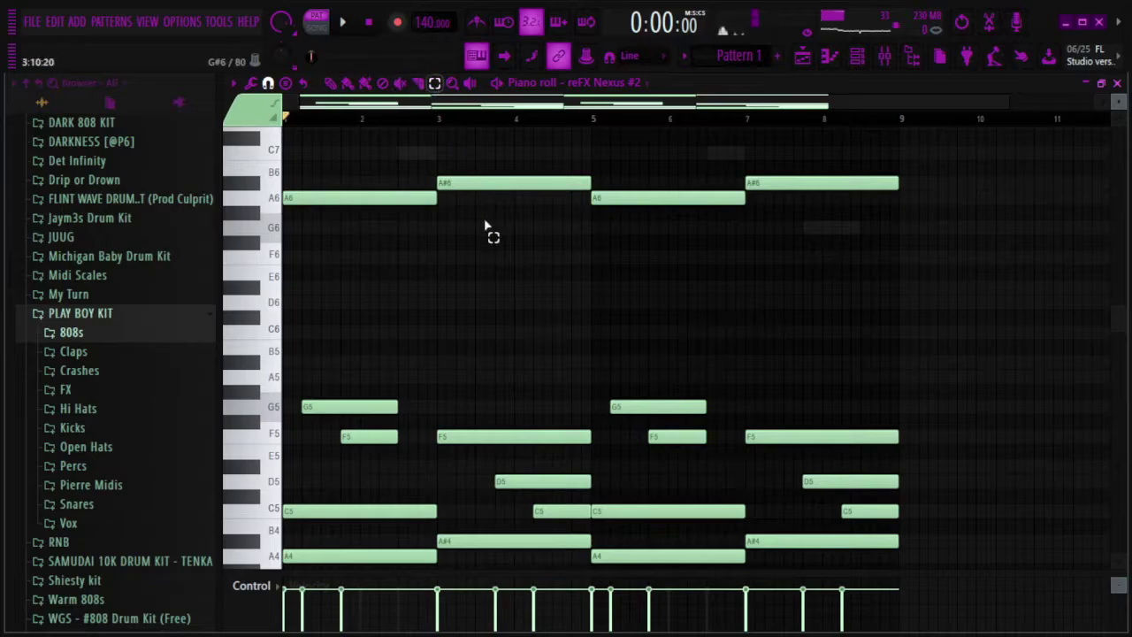
Select the four upper A6 and A#6 notes in reFX Nexus #2 and transpose them down three octaves to A3 and A#3
{"action": "scroll", "coordinate": [852, 361], "scroll_direction": "down", "scroll_amount": 2}
{"action": "mouse_move", "coordinate": [929, 420]}
{"action": "left_mouse_down"}
{"action": "mouse_move", "coordinate": [904, 400]}
{"action": "mouse_move", "coordinate": [932, 407]}
{"action": "left_mouse_up"}
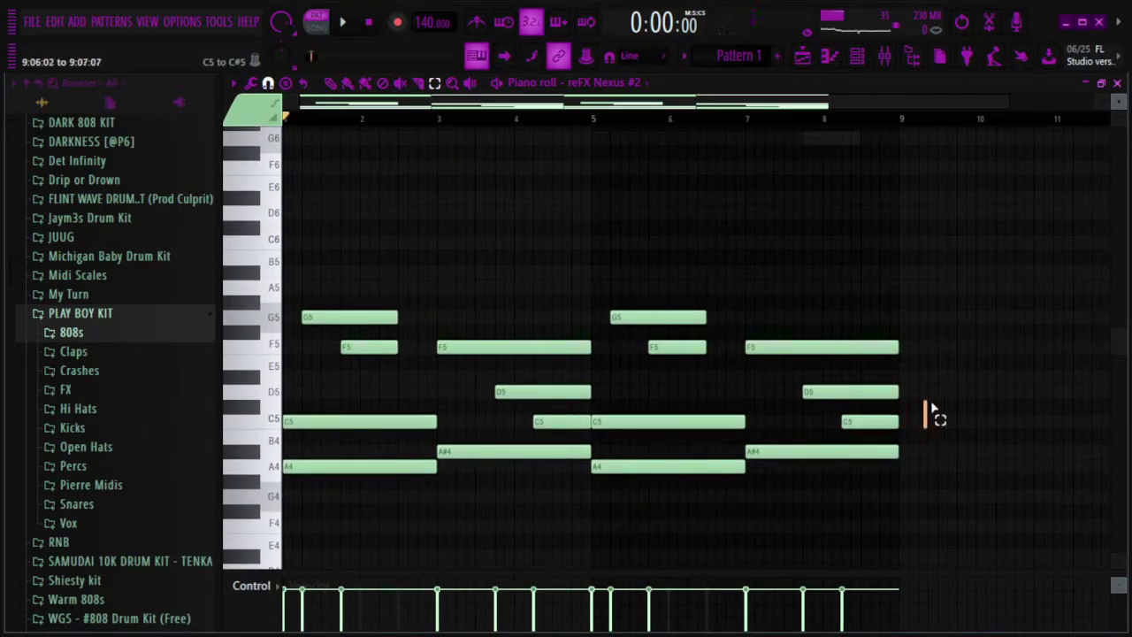
{"action": "scroll", "coordinate": [913, 334], "scroll_direction": "up", "scroll_amount": 2}
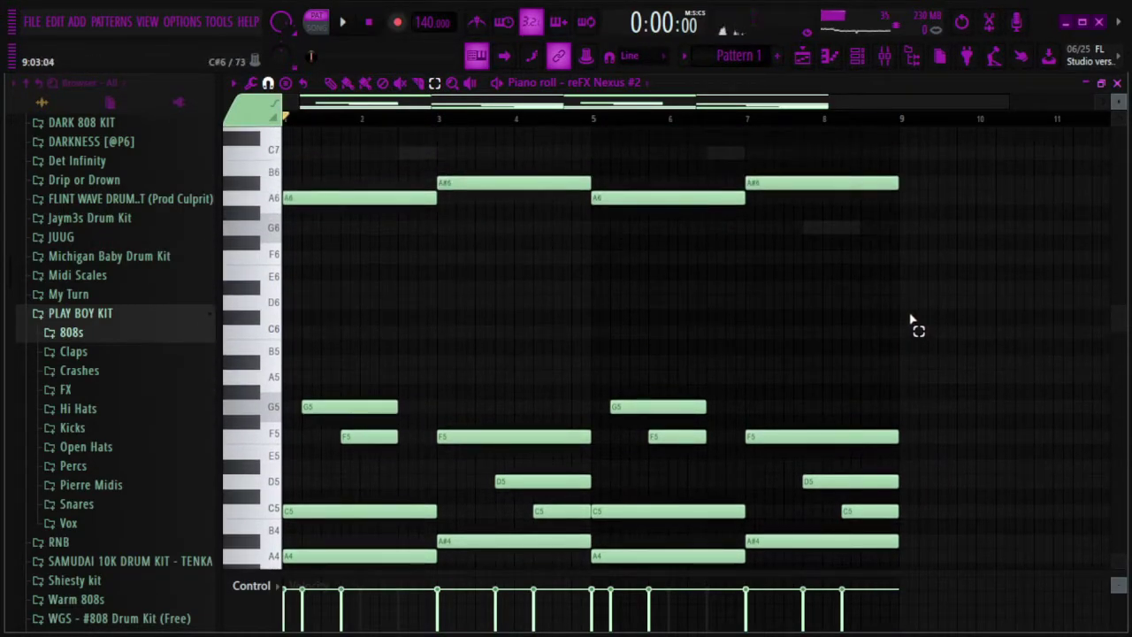
{"action": "left_click_drag", "start_coordinate": [940, 283], "coordinate": [308, 140]}
{"action": "scroll", "coordinate": [455, 172], "scroll_direction": "down", "scroll_amount": 1}
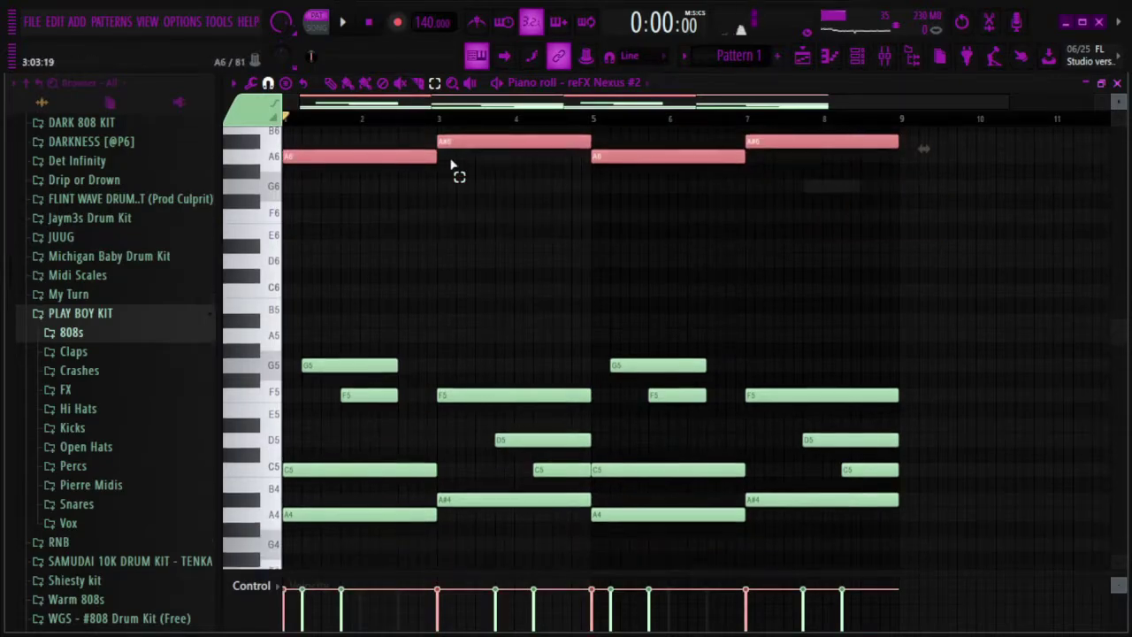
{"action": "key", "text": "ctrl+Down"}
{"action": "key", "text": "ctrl+Down"}
{"action": "key", "text": "ctrl+Down"}
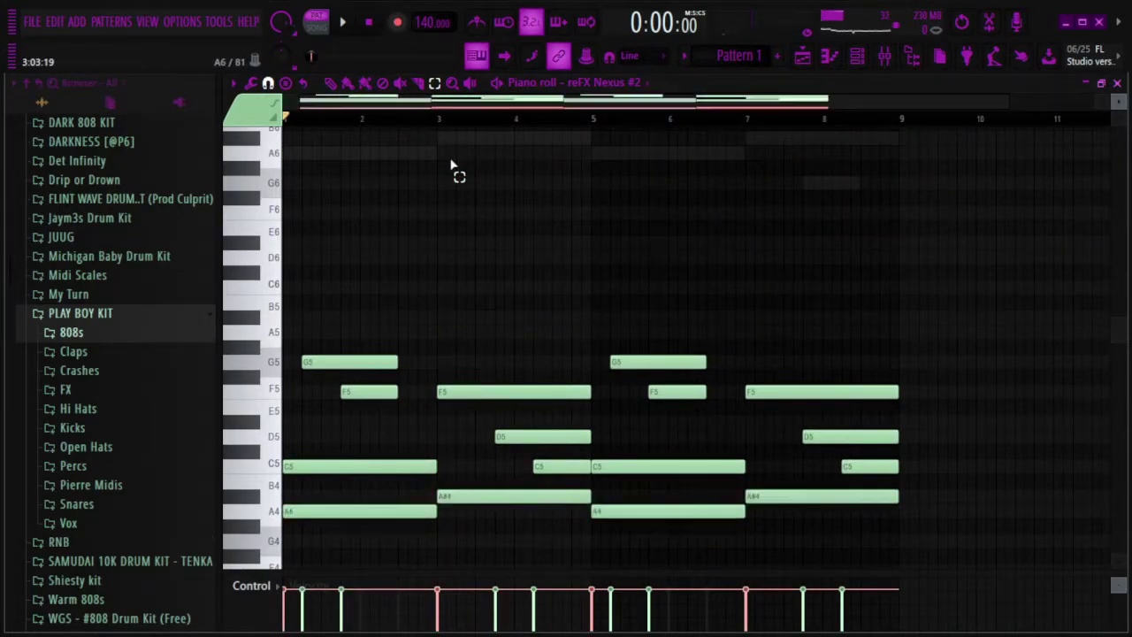
{"action": "scroll", "coordinate": [480, 170], "scroll_direction": "down", "scroll_amount": 6}
{"action": "left_click", "coordinate": [366, 316]}
{"action": "scroll", "coordinate": [353, 283], "scroll_direction": "up", "scroll_amount": 3}
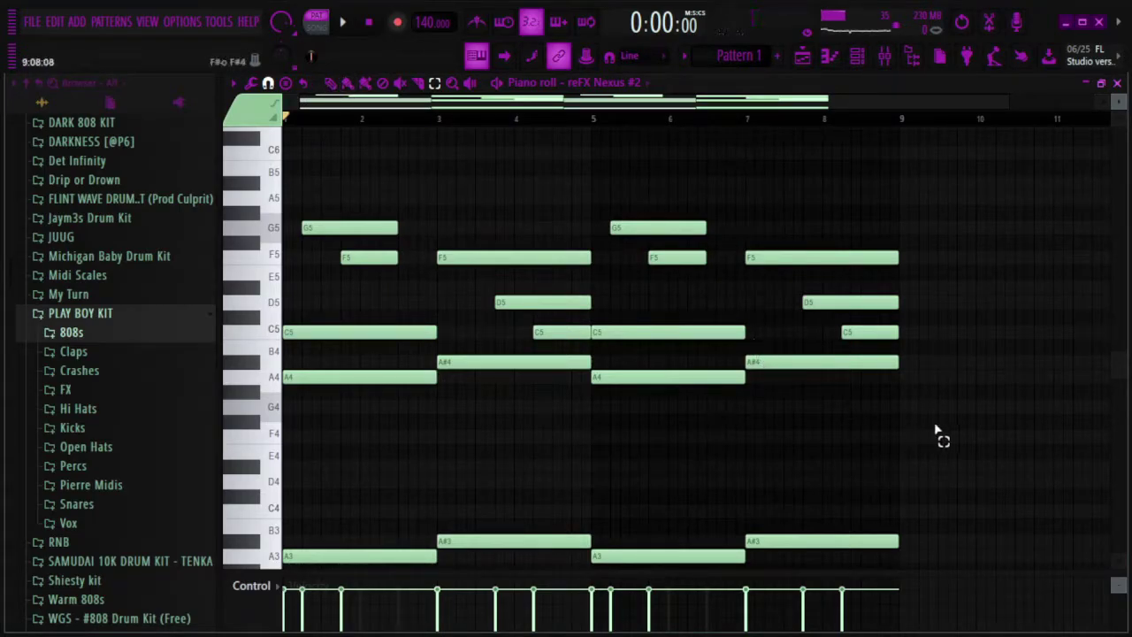
Delete all notes above the A3 and A#3 bass notes in reFX Nexus #2 and play the remaining line
{"action": "left_click_drag", "start_coordinate": [940, 434], "coordinate": [279, 177]}
{"action": "key", "text": "Delete"}
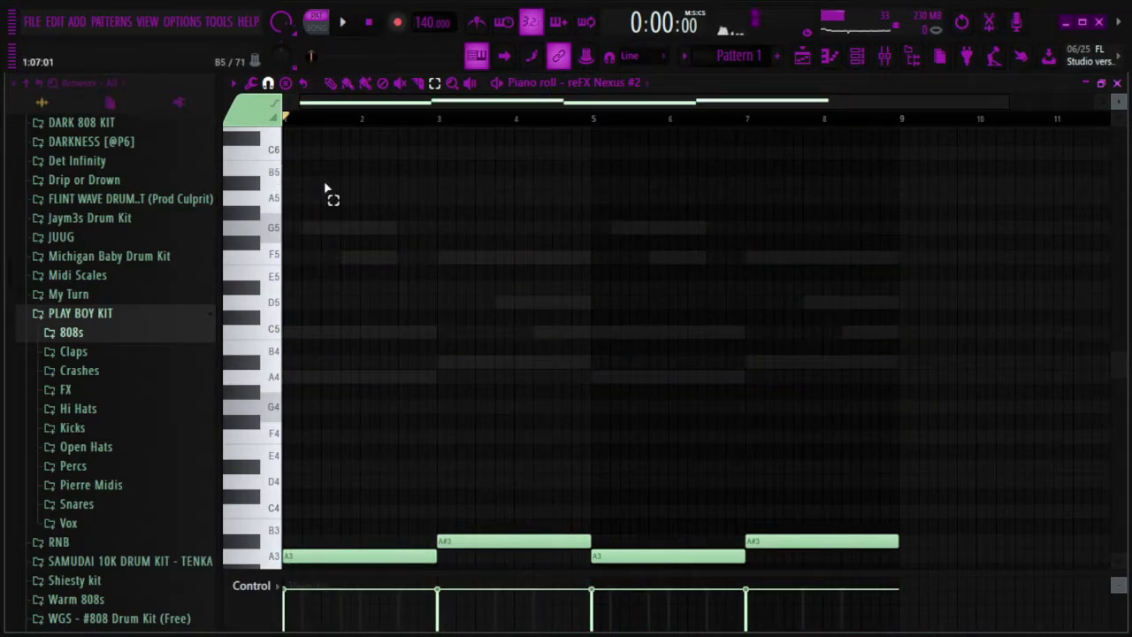
{"action": "scroll", "coordinate": [512, 368], "scroll_direction": "down", "scroll_amount": 4}
{"action": "key", "text": "space"}
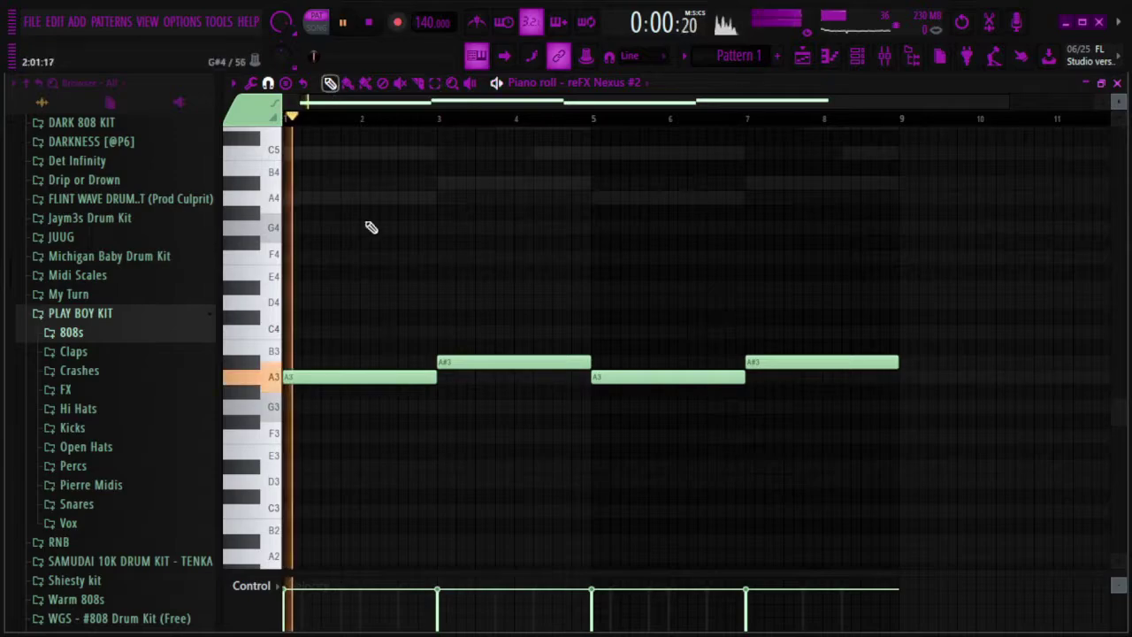
{"action": "key", "text": "space"}
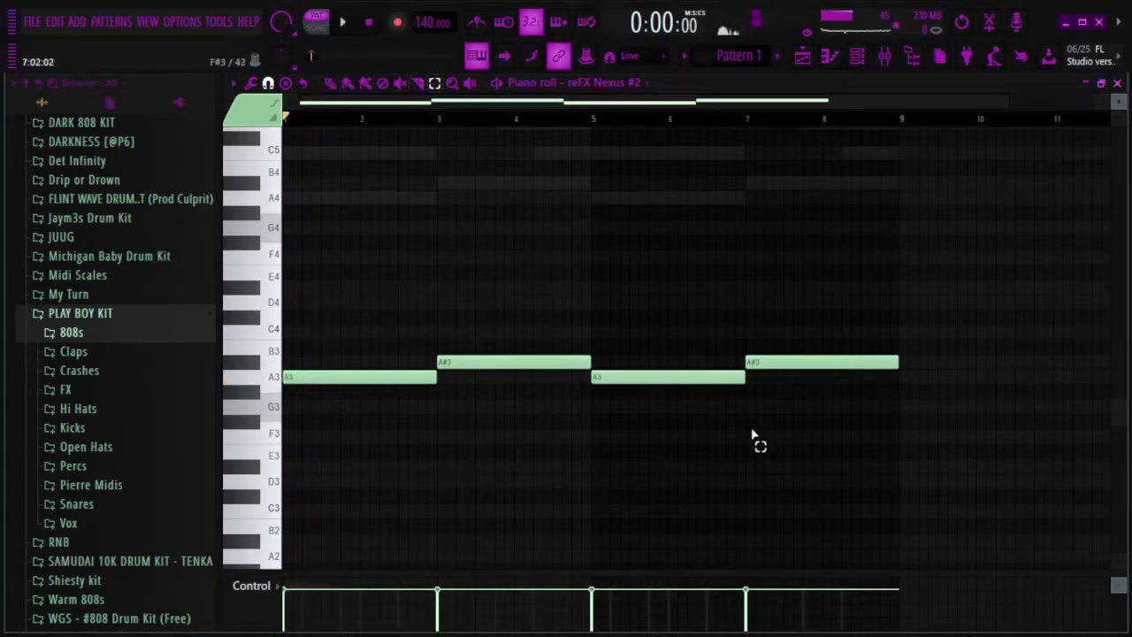
Raise the four reFX Nexus #2 bass notes one octave to A4 and A#4 and play them back
{"action": "left_click_drag", "start_coordinate": [832, 474], "coordinate": [408, 324]}
{"action": "key", "text": "ctrl+Up"}
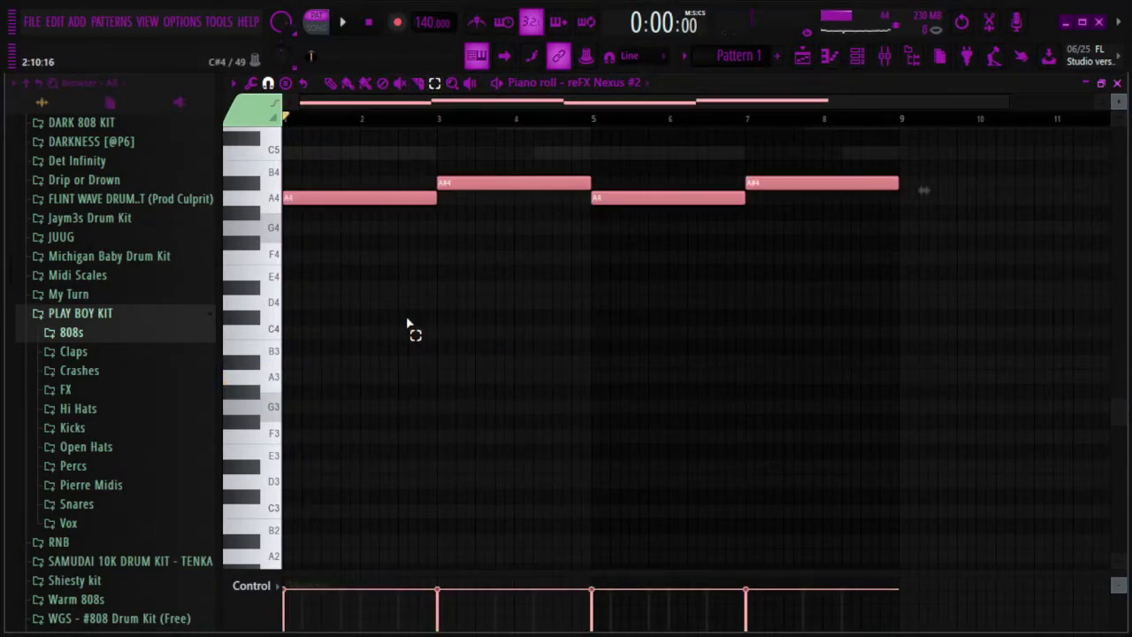
{"action": "key", "text": "space"}
{"action": "scroll", "coordinate": [412, 336], "scroll_direction": "up", "scroll_amount": 2}
{"action": "left_click", "coordinate": [473, 396], "text": "ctrl"}
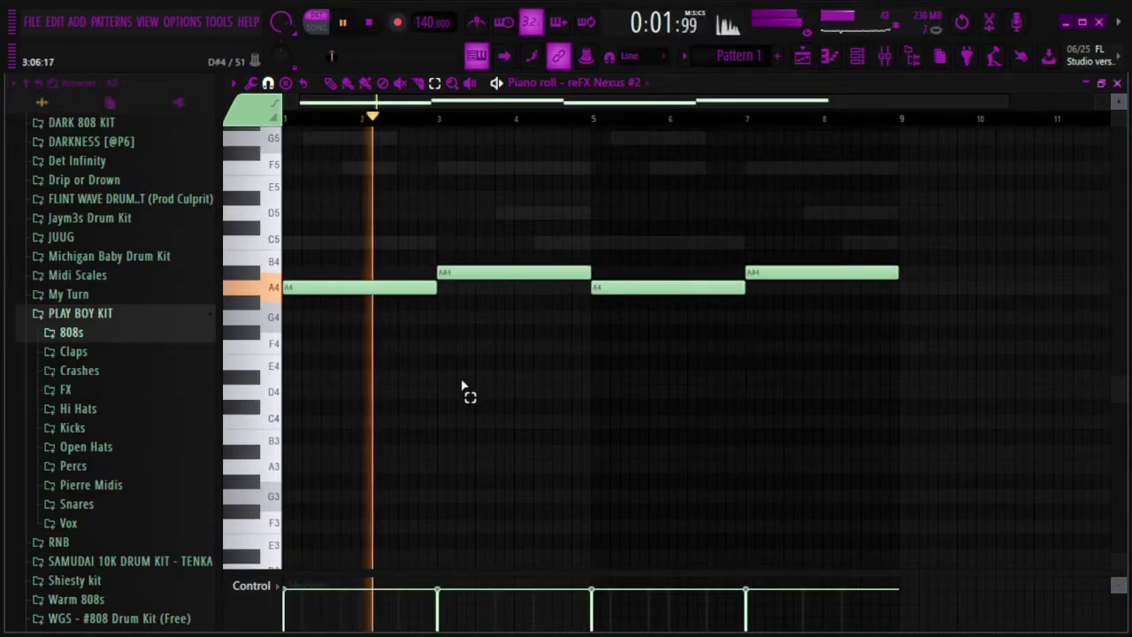
{"action": "key", "text": "space"}
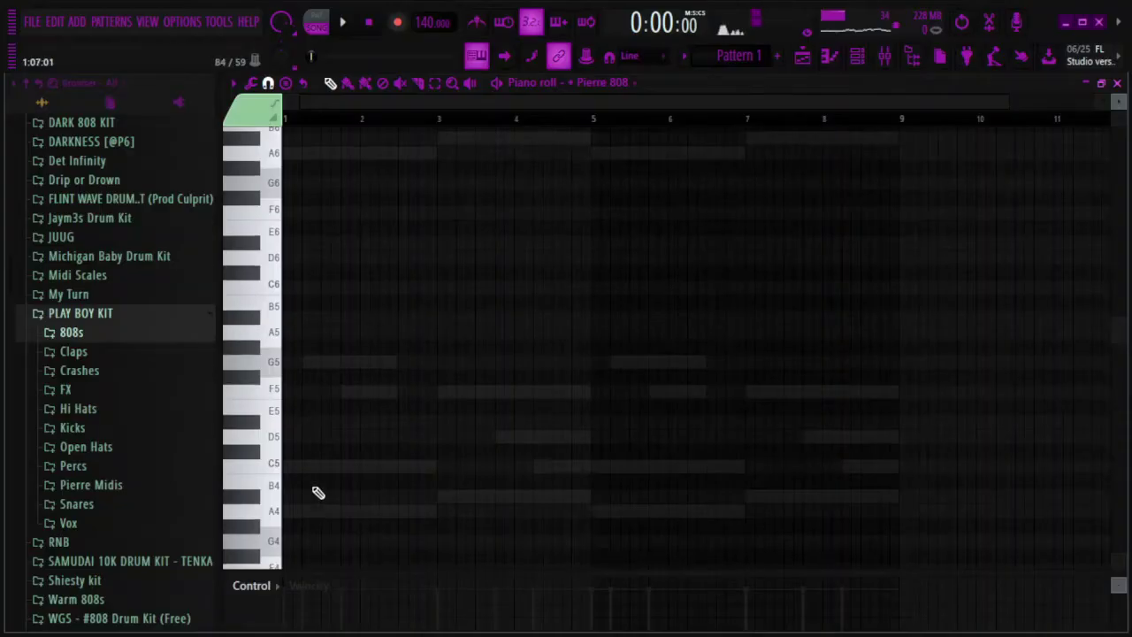
Draw C5 notes in the Pierre 808 piano roll at the start of bar 1 and back to back from step 5 of bar 2
{"action": "left_click", "coordinate": [292, 380]}
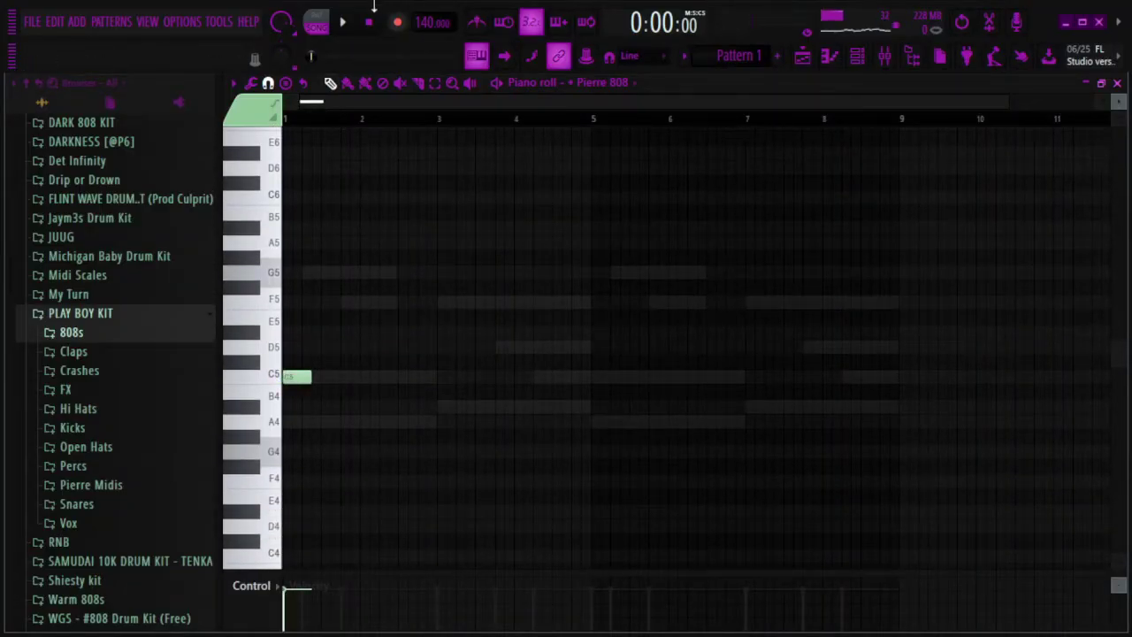
{"action": "key", "text": "space"}
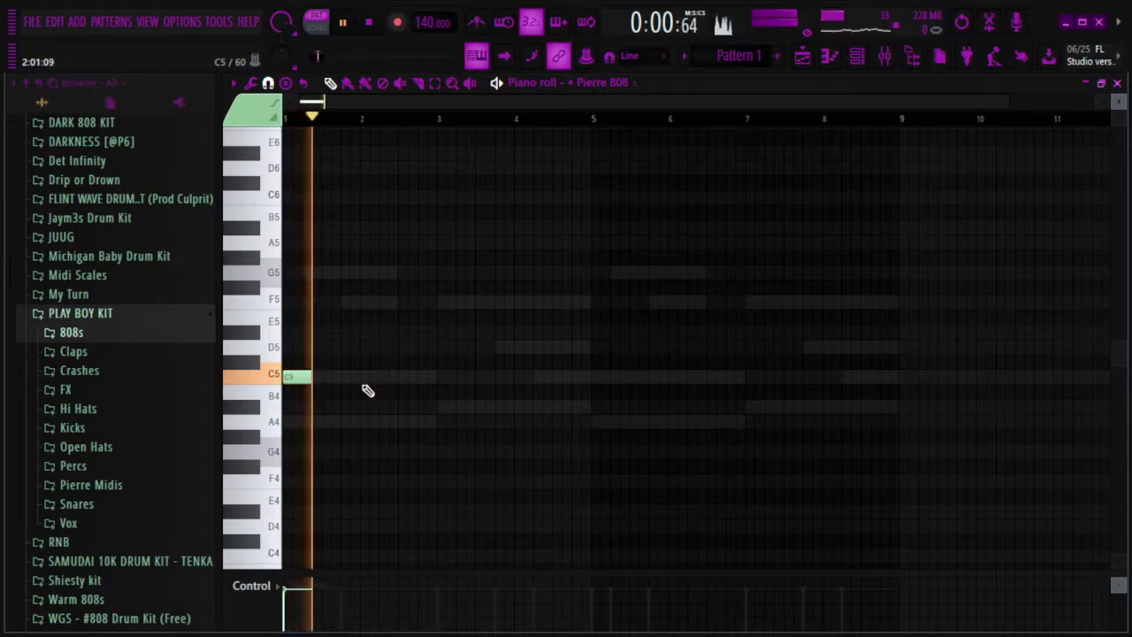
{"action": "left_click", "coordinate": [368, 379]}
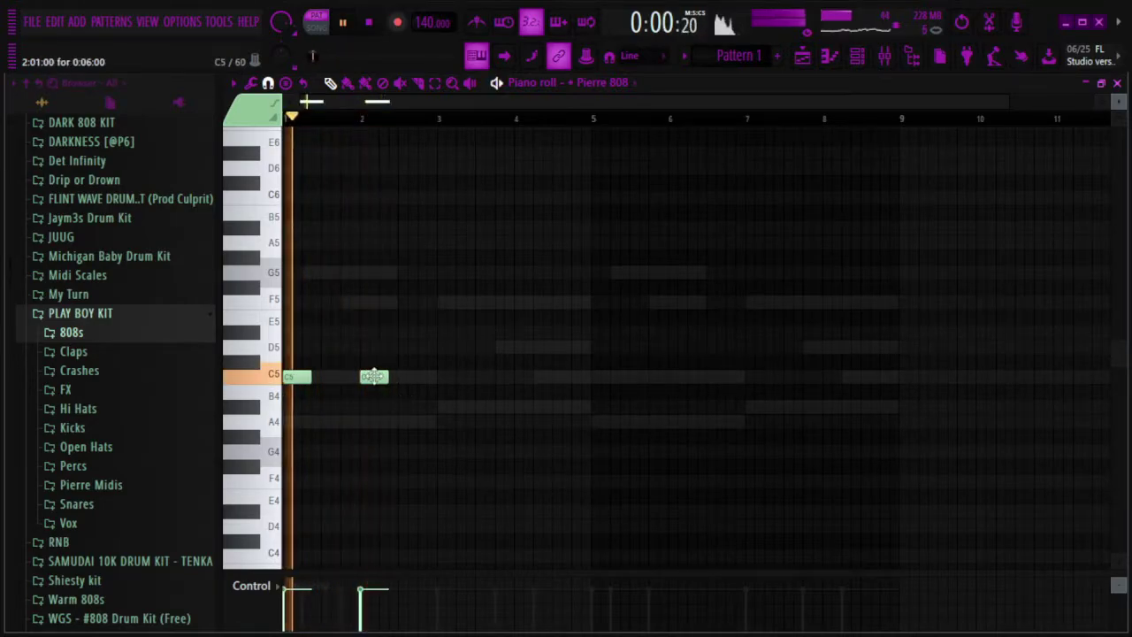
{"action": "left_click", "coordinate": [384, 380]}
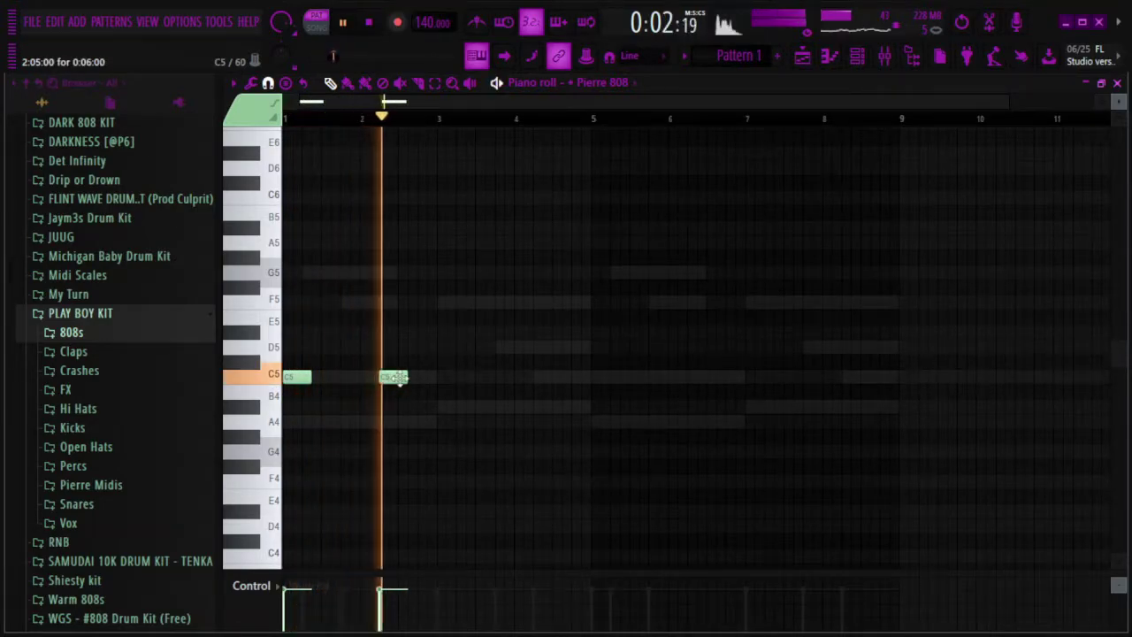
{"action": "key", "text": "space"}
Add F5 notes to the Pierre 808 line at the start of bar 3 and back to back from step 5 of bar 4, checking with playback
{"action": "left_click", "coordinate": [441, 303]}
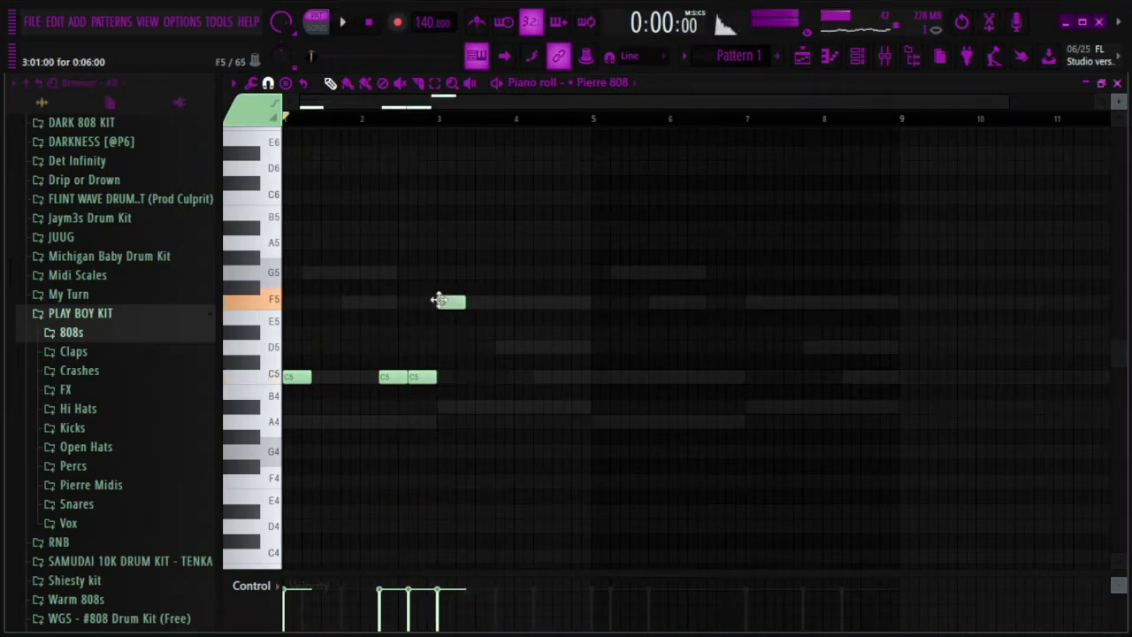
{"action": "key", "text": "space"}
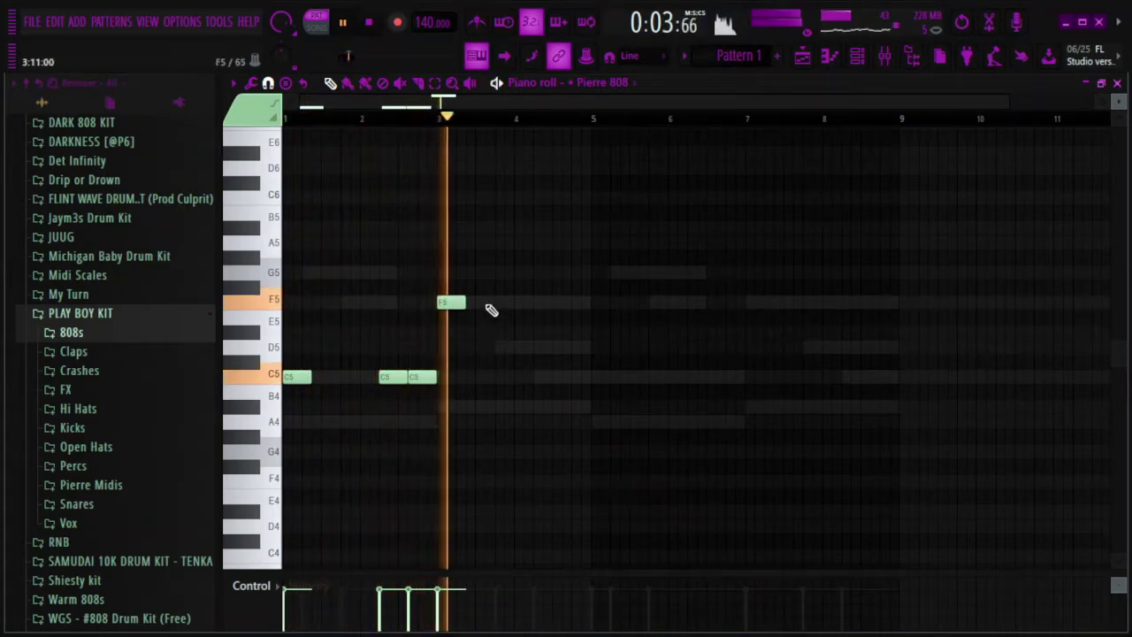
{"action": "left_click", "coordinate": [536, 302]}
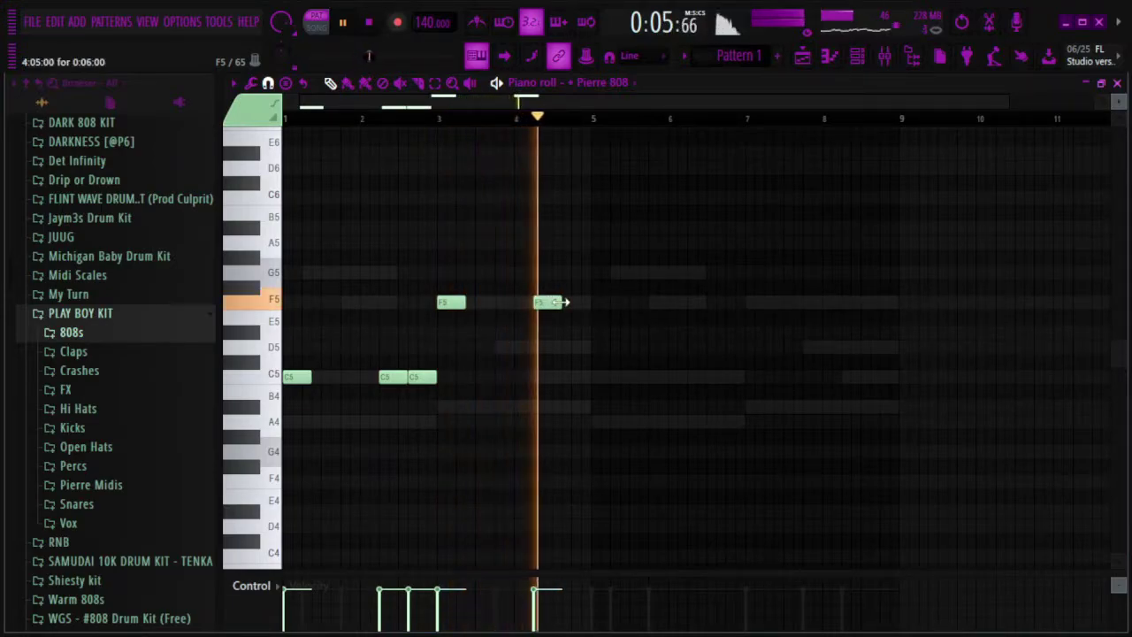
{"action": "left_click", "coordinate": [573, 303]}
{"action": "key", "text": "space"}
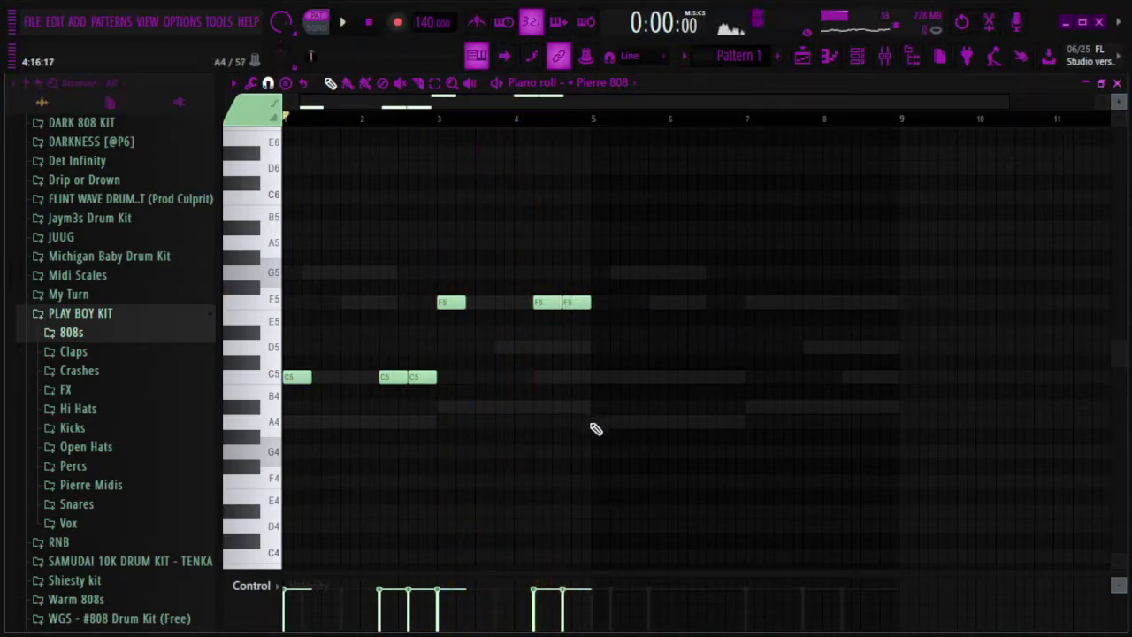
{"action": "key", "text": "space"}
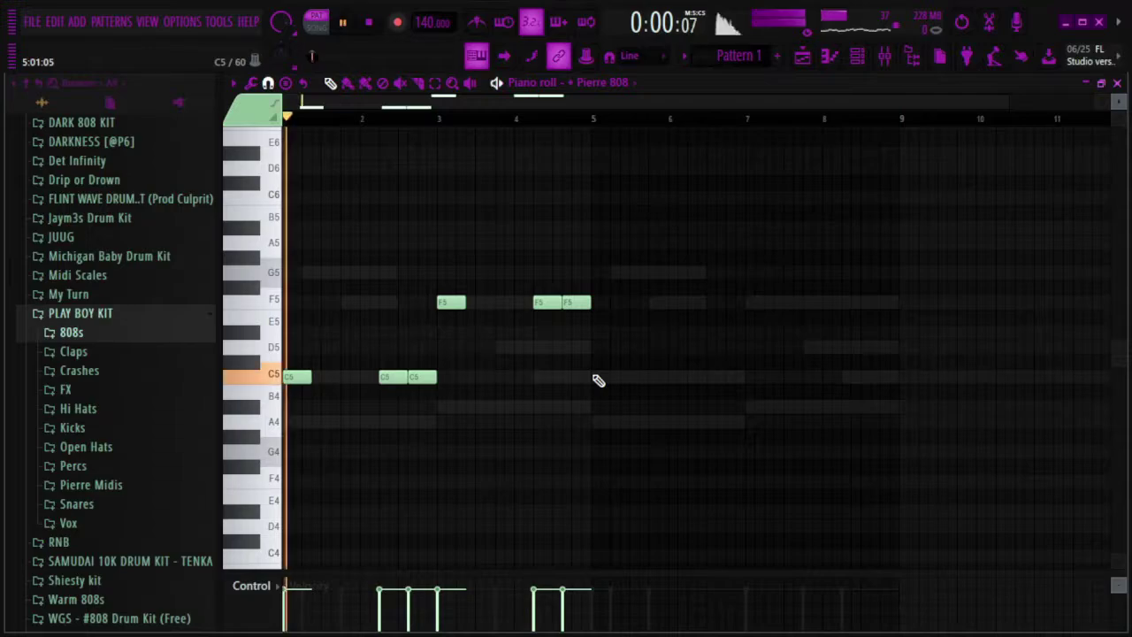
Add C5 notes to the Pierre 808 line at the start of bar 5 and back to back from step 5 of bar 6
{"action": "left_click", "coordinate": [599, 379]}
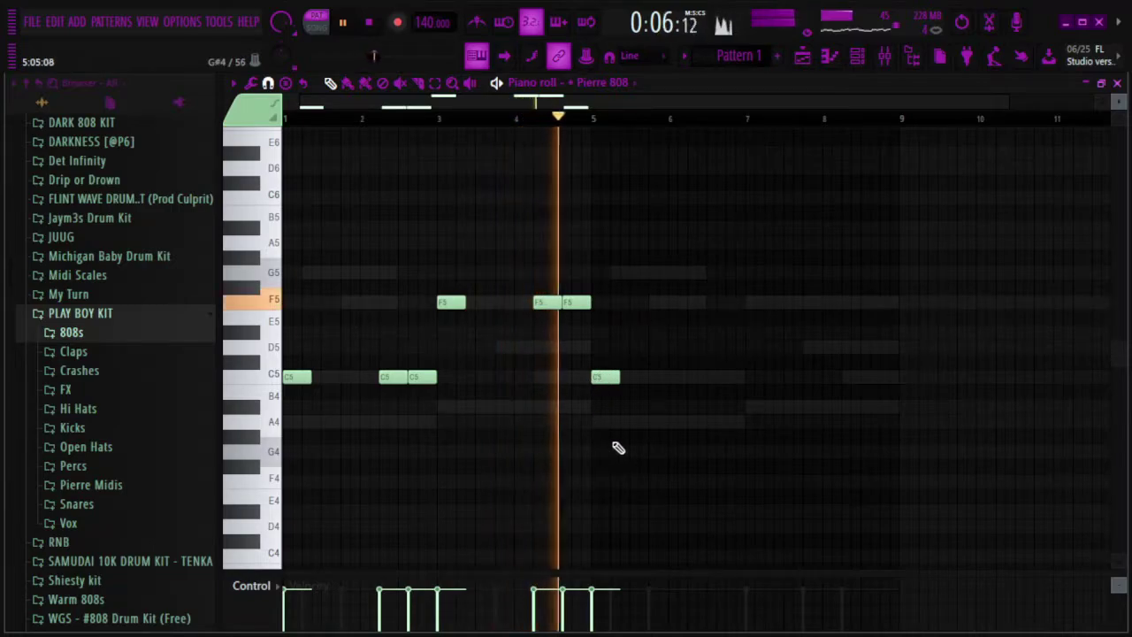
{"action": "left_click", "coordinate": [695, 379]}
{"action": "left_click", "coordinate": [719, 379]}
{"action": "key", "text": "space"}
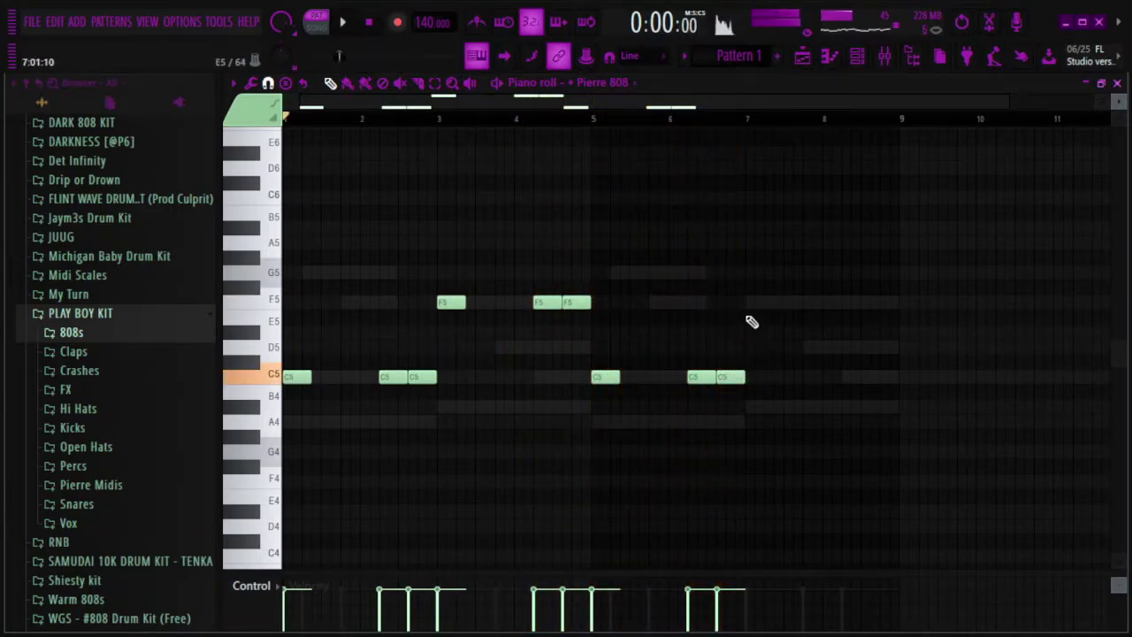
Finish the Pierre 808 line with F5 notes at the start of bar 7 and step 5 of bar 8, plus a closing A5, and play it
{"action": "left_click", "coordinate": [748, 303]}
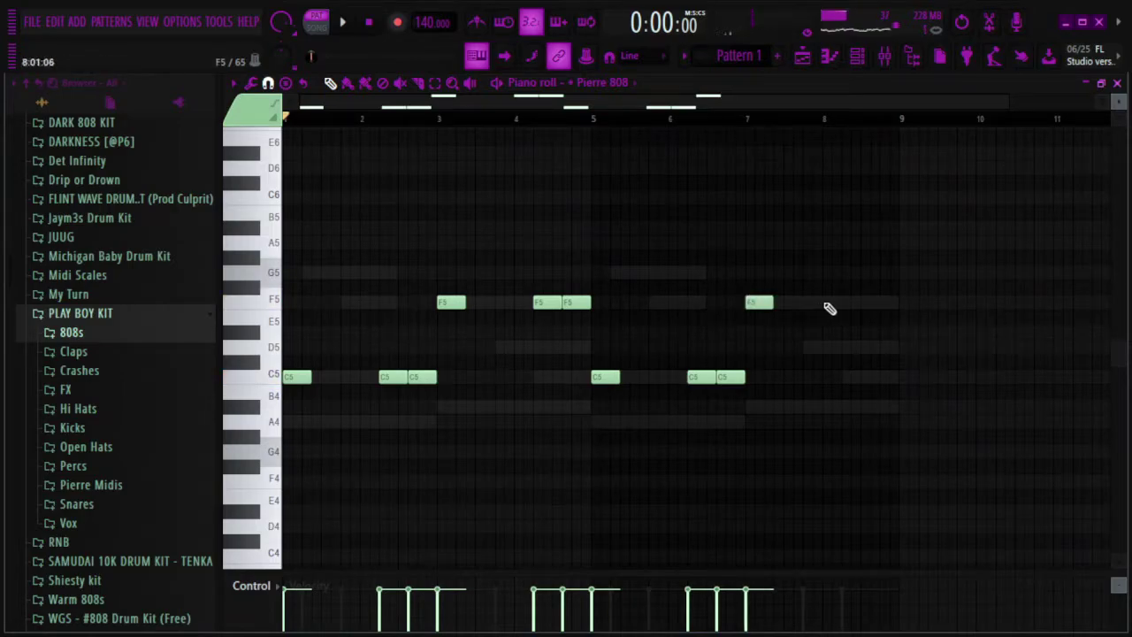
{"action": "left_click", "coordinate": [843, 303]}
{"action": "left_click", "coordinate": [878, 242]}
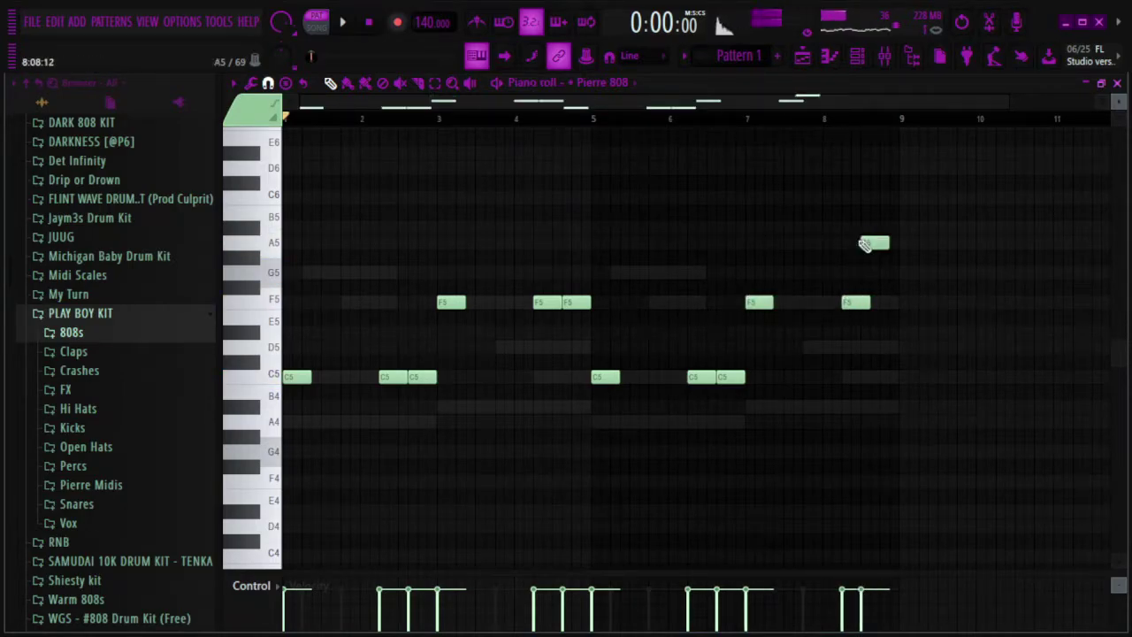
{"action": "key", "text": "space"}
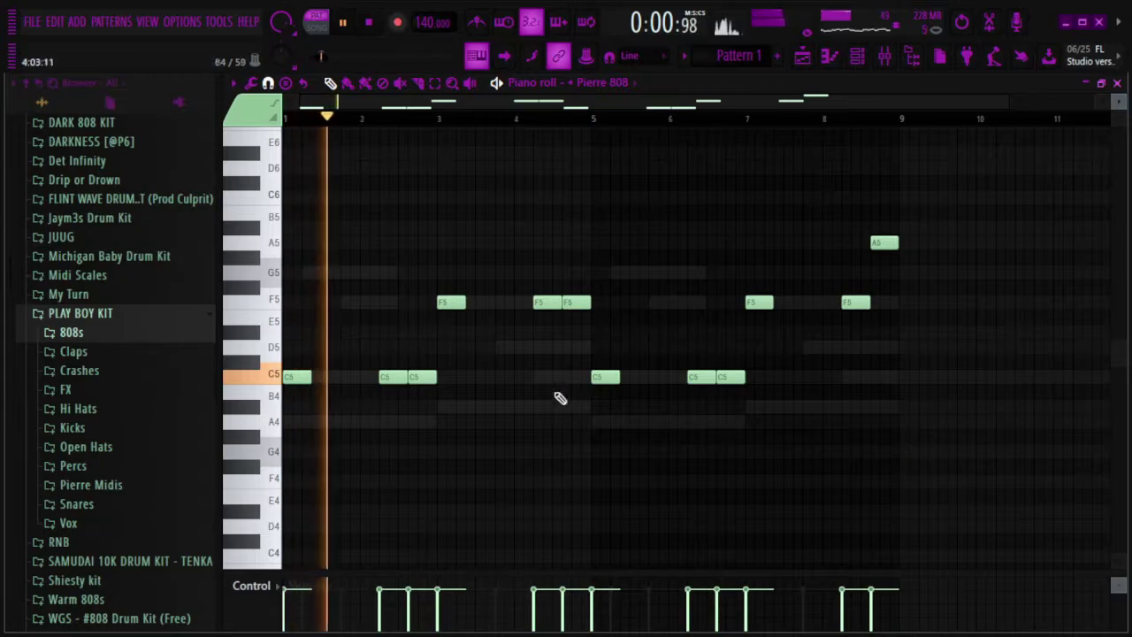
{"action": "left_click", "coordinate": [1118, 82]}
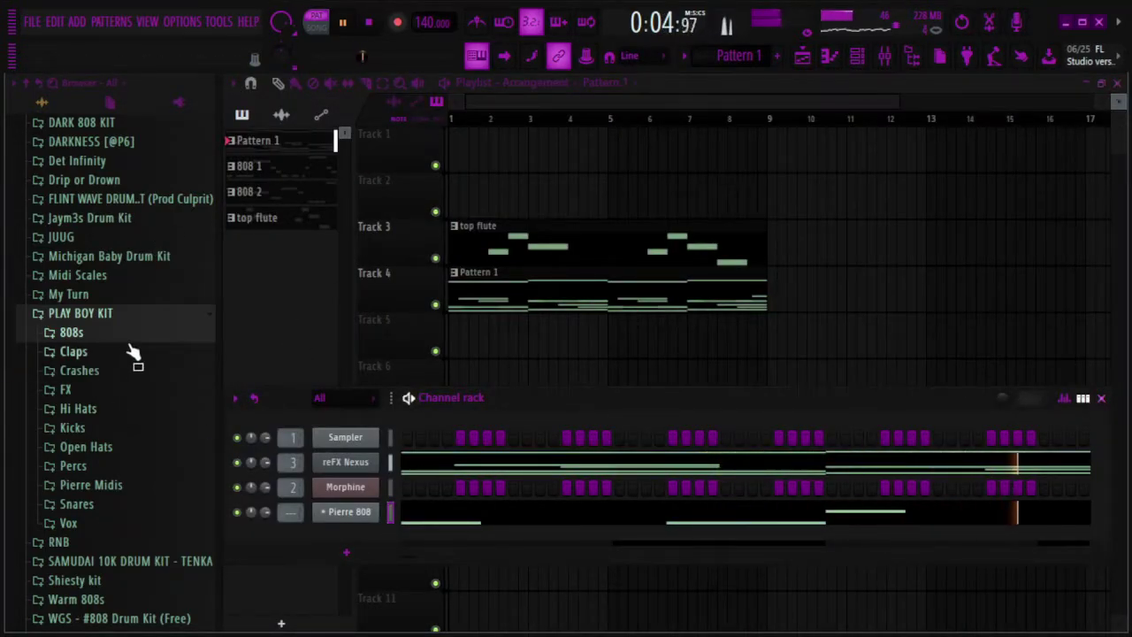
Expand the PLAY BOY KIT 808s sample folder, stop playback and copy the Pierre 808 channel's notes from Pattern 1
{"action": "left_click", "coordinate": [70, 333]}
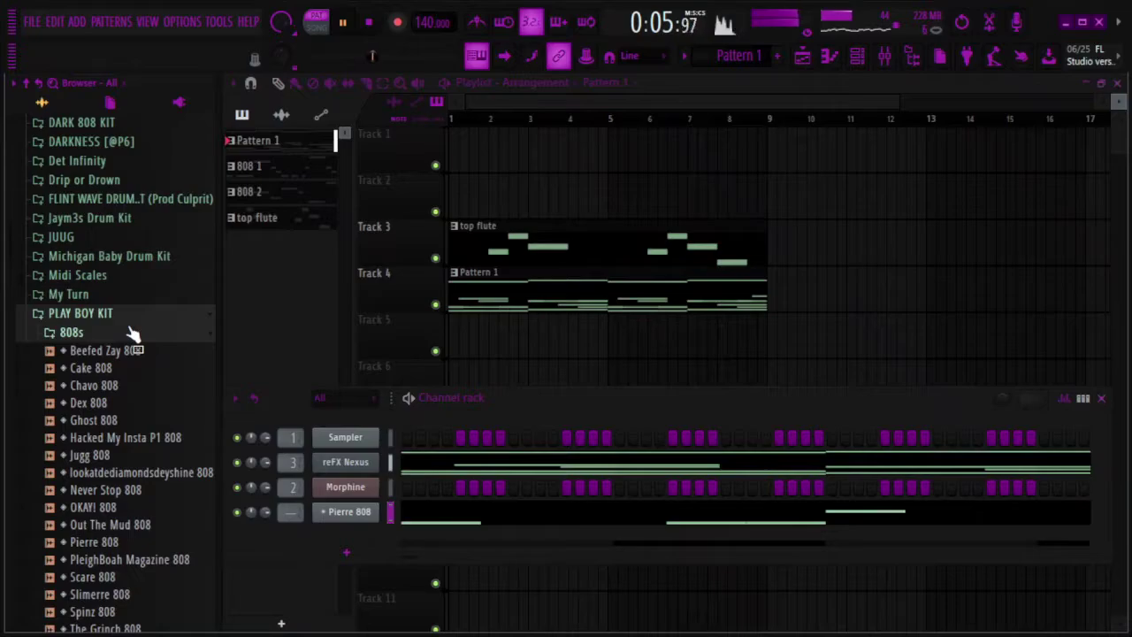
{"action": "right_click", "coordinate": [368, 522]}
{"action": "left_click", "coordinate": [594, 347]}
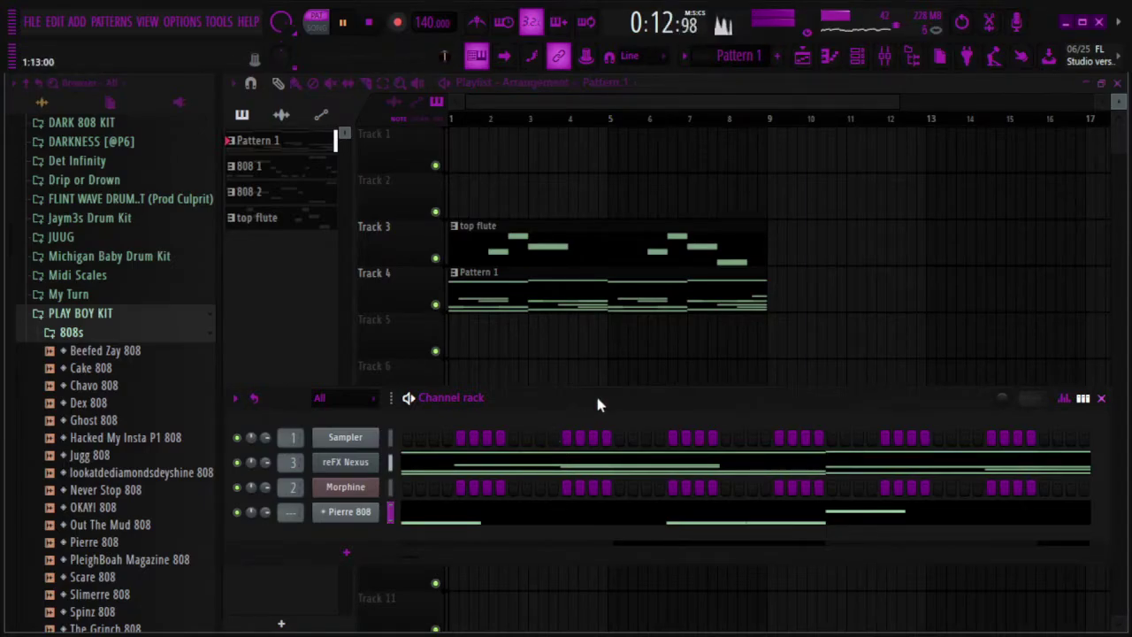
{"action": "key", "text": "space"}
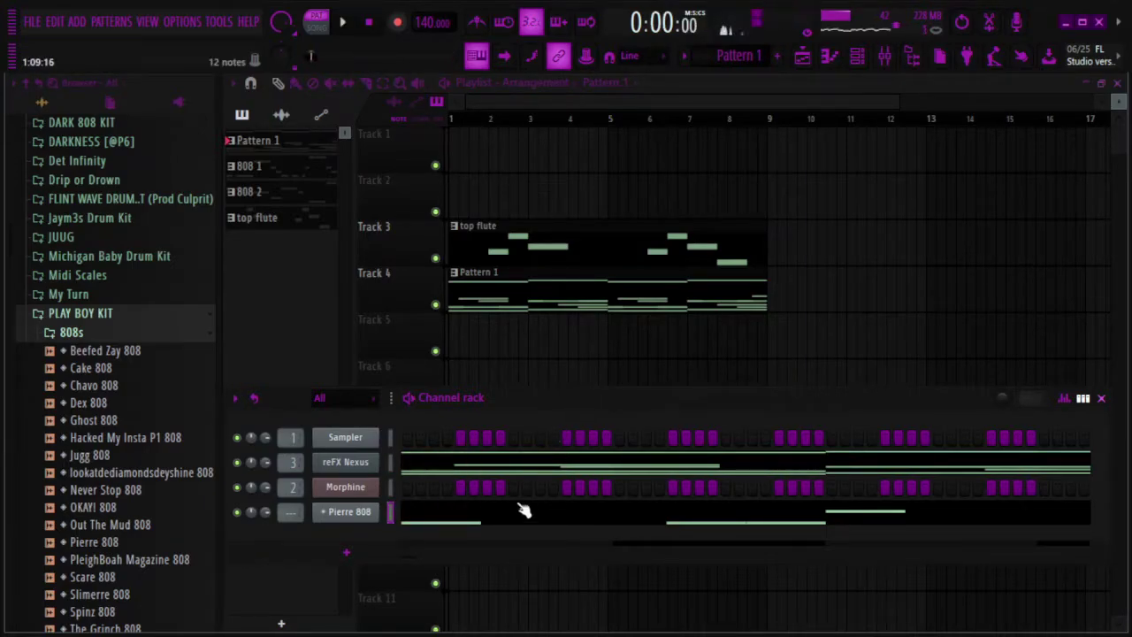
{"action": "right_click", "coordinate": [370, 516]}
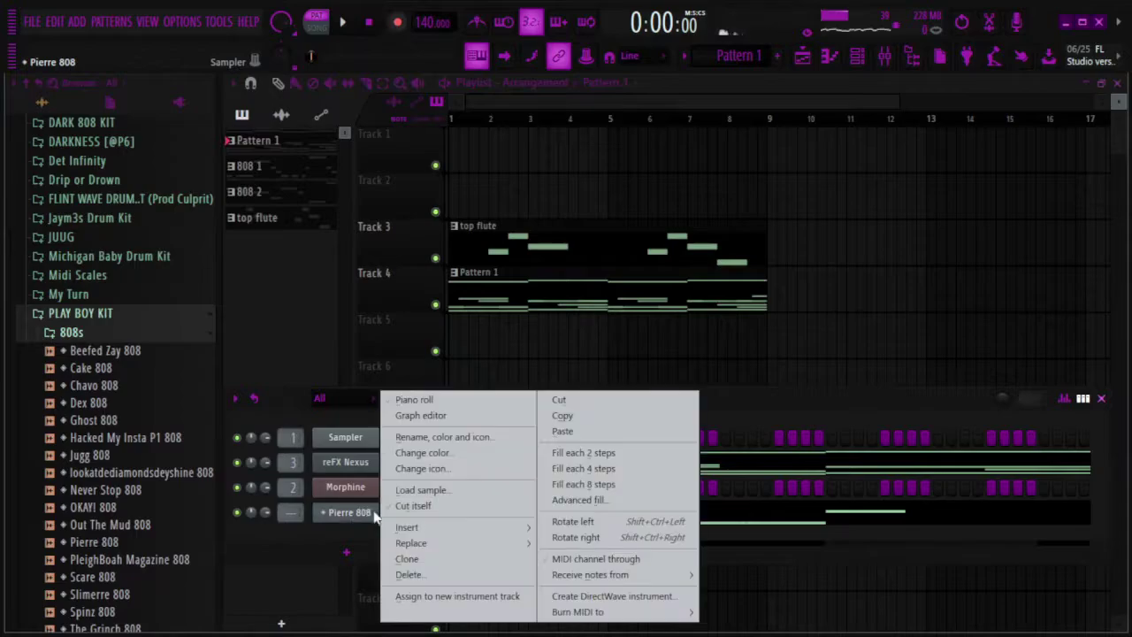
{"action": "left_click", "coordinate": [578, 411]}
Create a new pattern named ACTUAL 808
{"action": "left_click", "coordinate": [777, 56]}
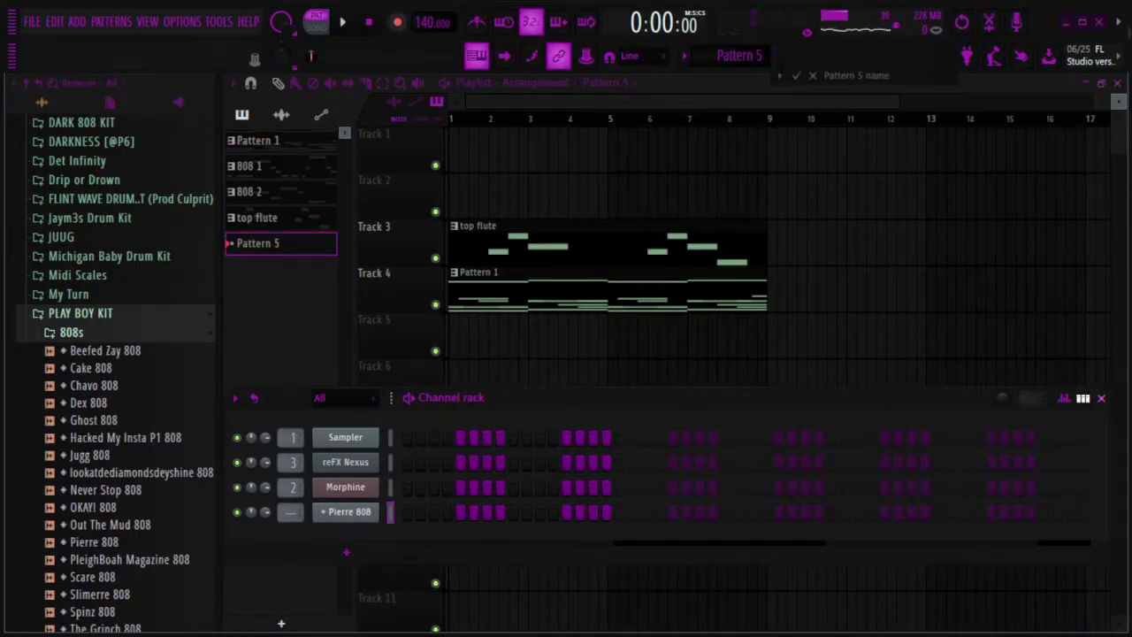
{"action": "type", "text": "AC"}
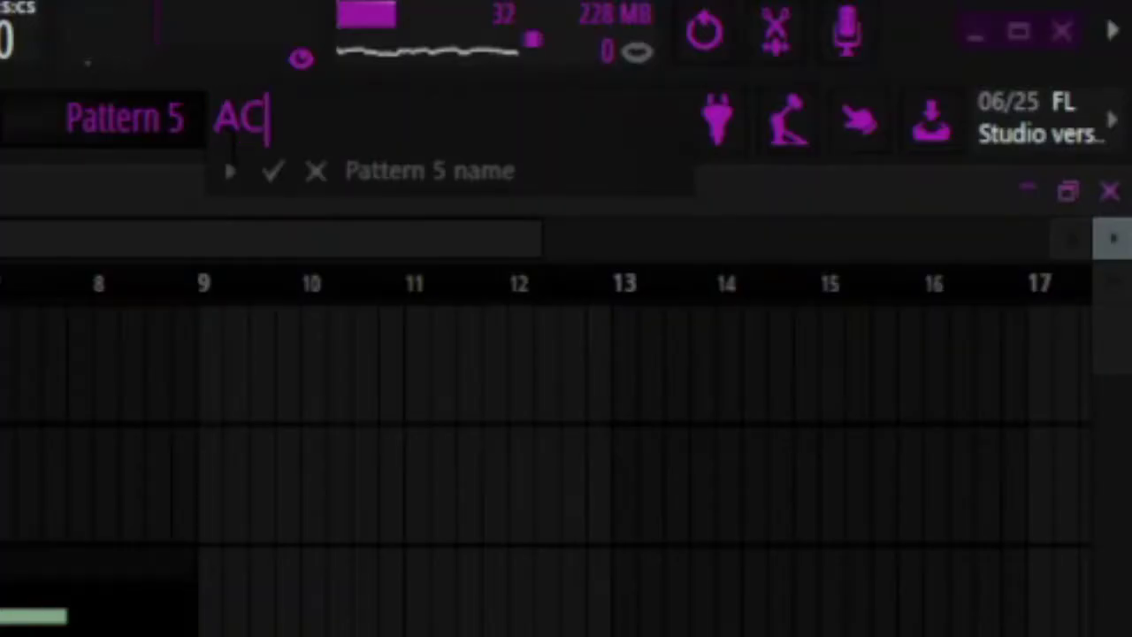
{"action": "type", "text": "TUAL "}
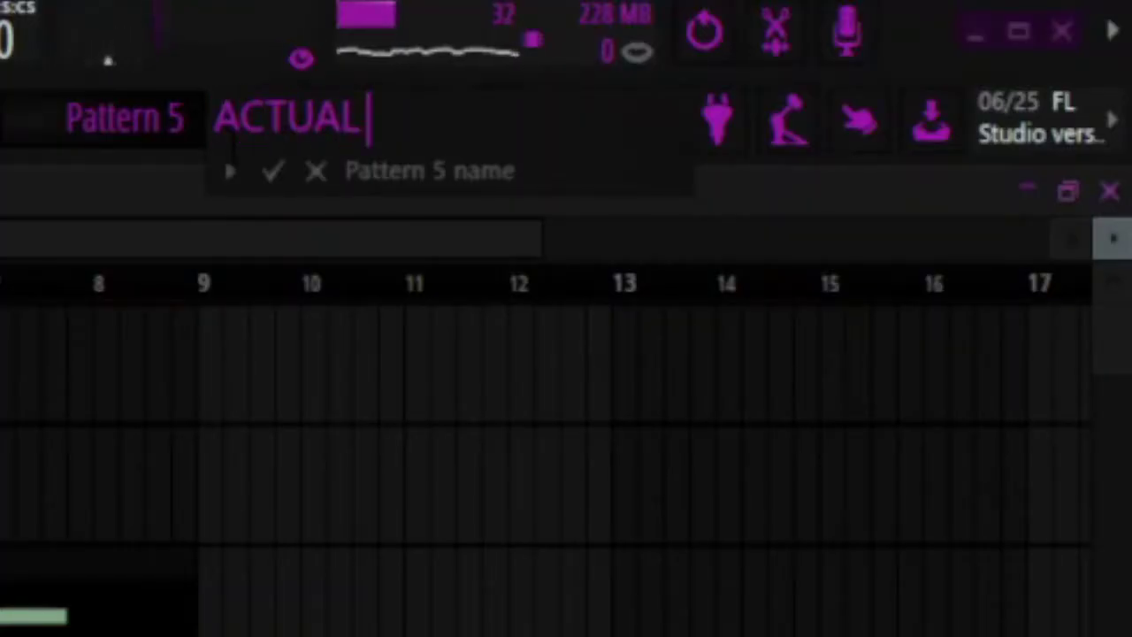
{"action": "type", "text": "*)"}
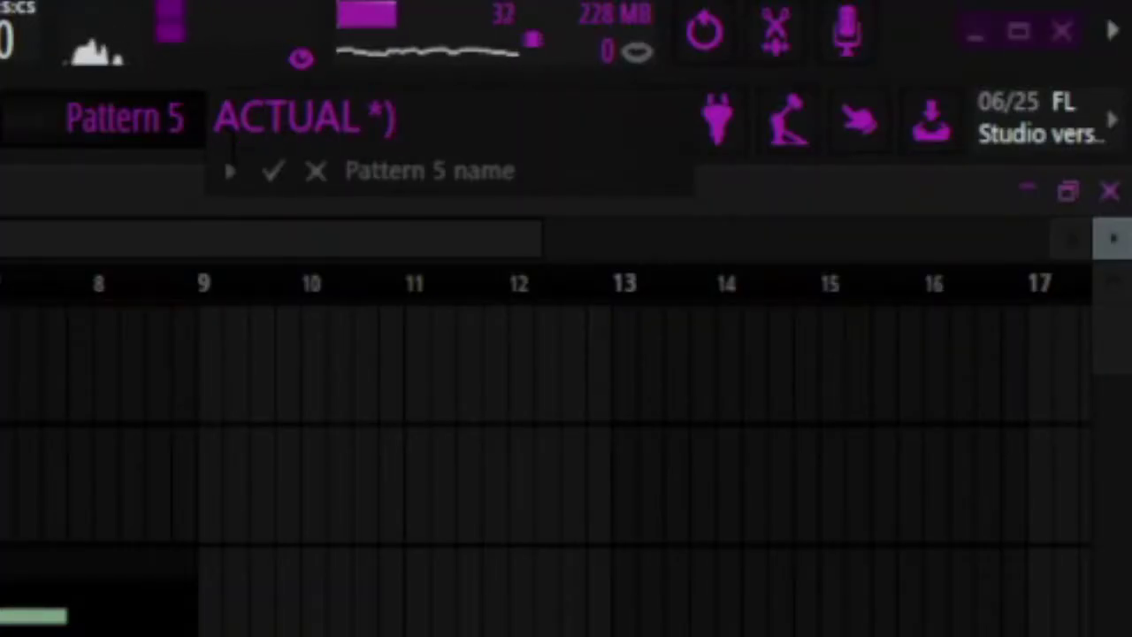
{"action": "key", "text": "BackSpace"}
{"action": "type", "text": "808"}
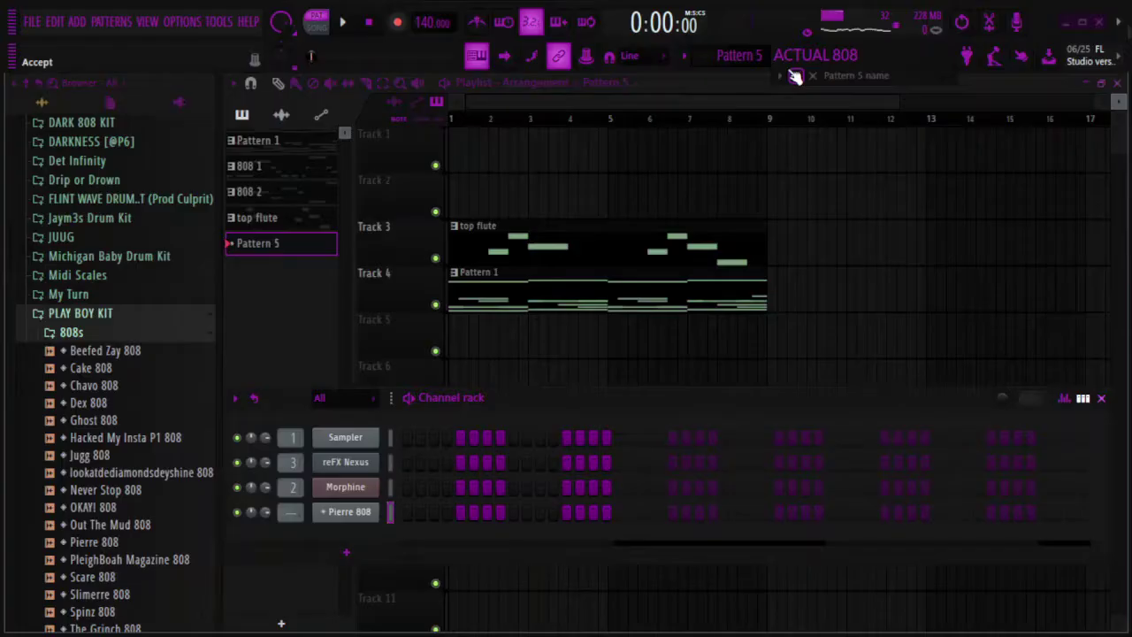
{"action": "key", "text": "Return"}
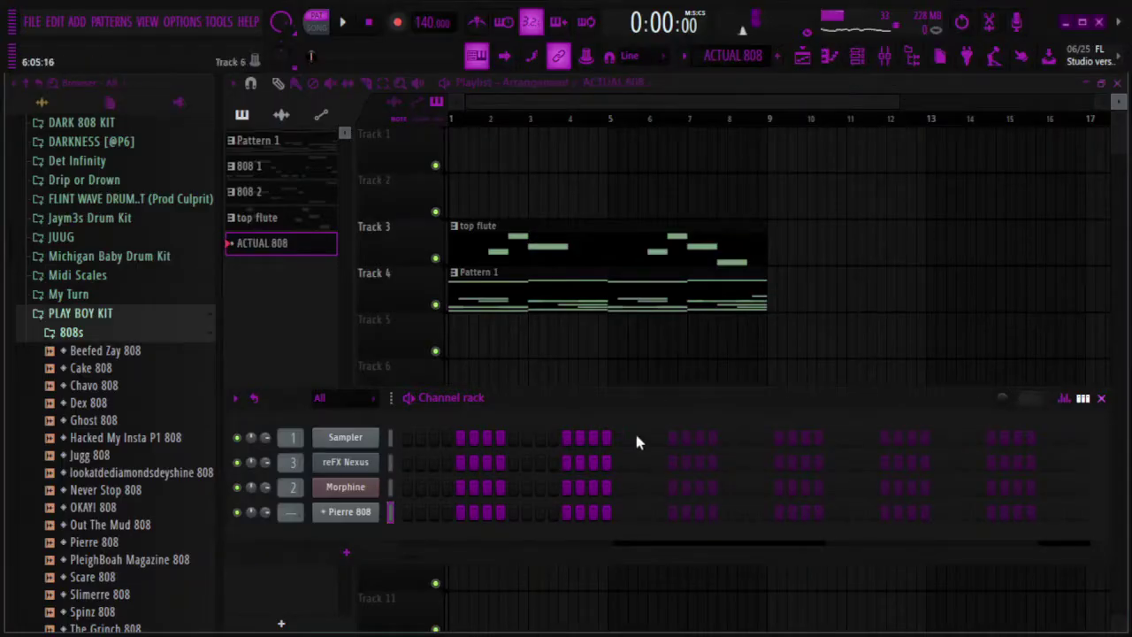
Paste the copied notes into the Pierre 808 channel of ACTUAL 808 and cut that channel's notes from Pattern 1
{"action": "right_click", "coordinate": [341, 515]}
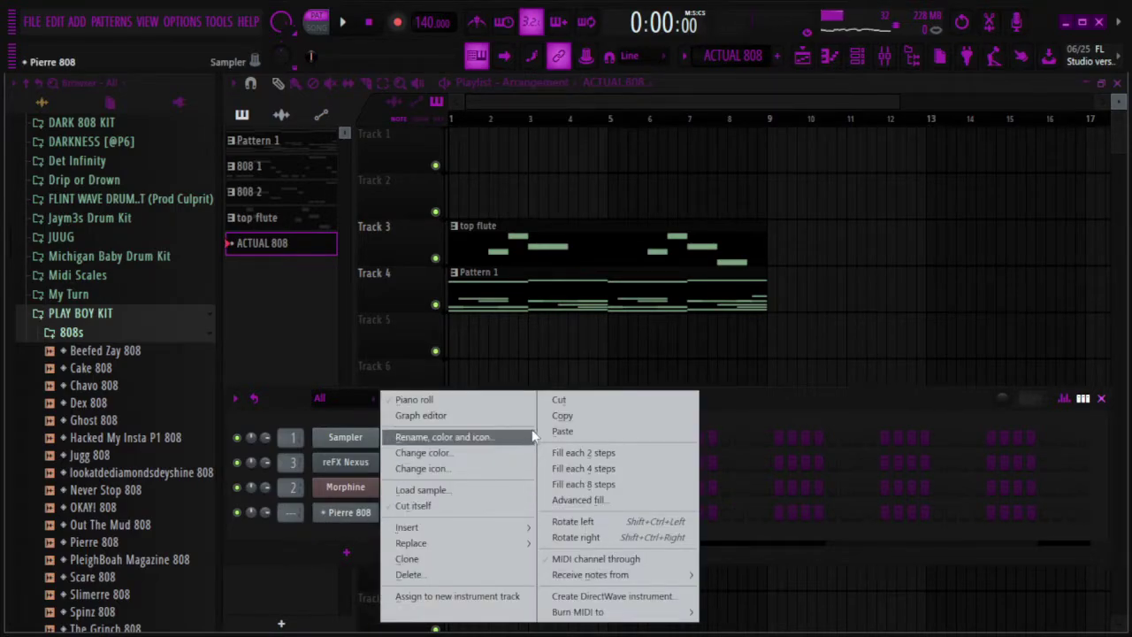
{"action": "left_click", "coordinate": [559, 432]}
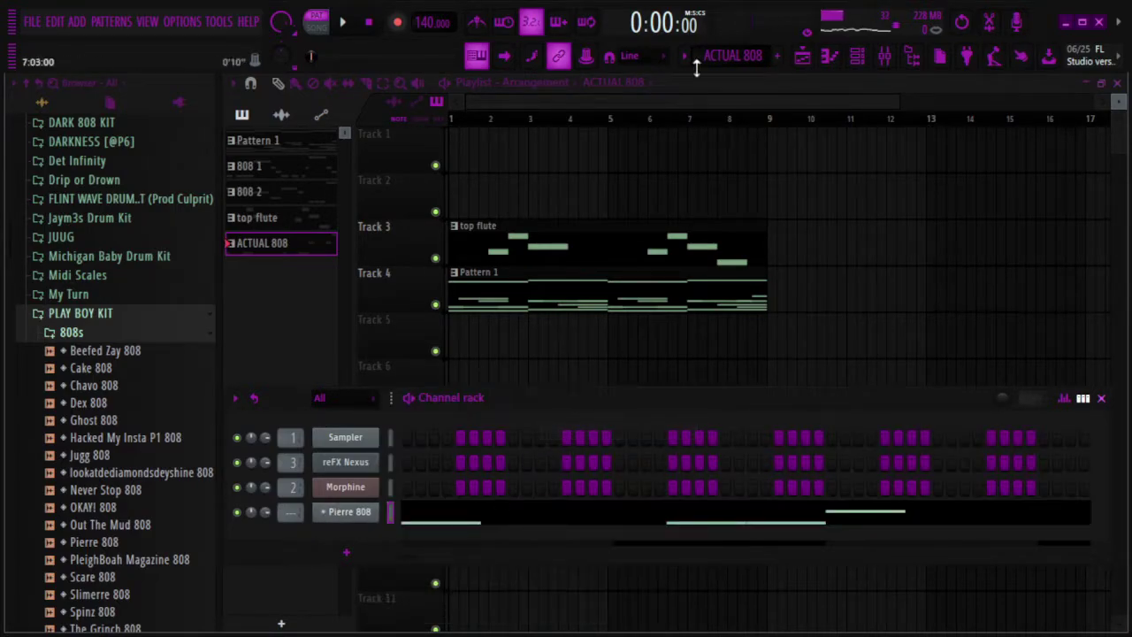
{"action": "left_click", "coordinate": [685, 56]}
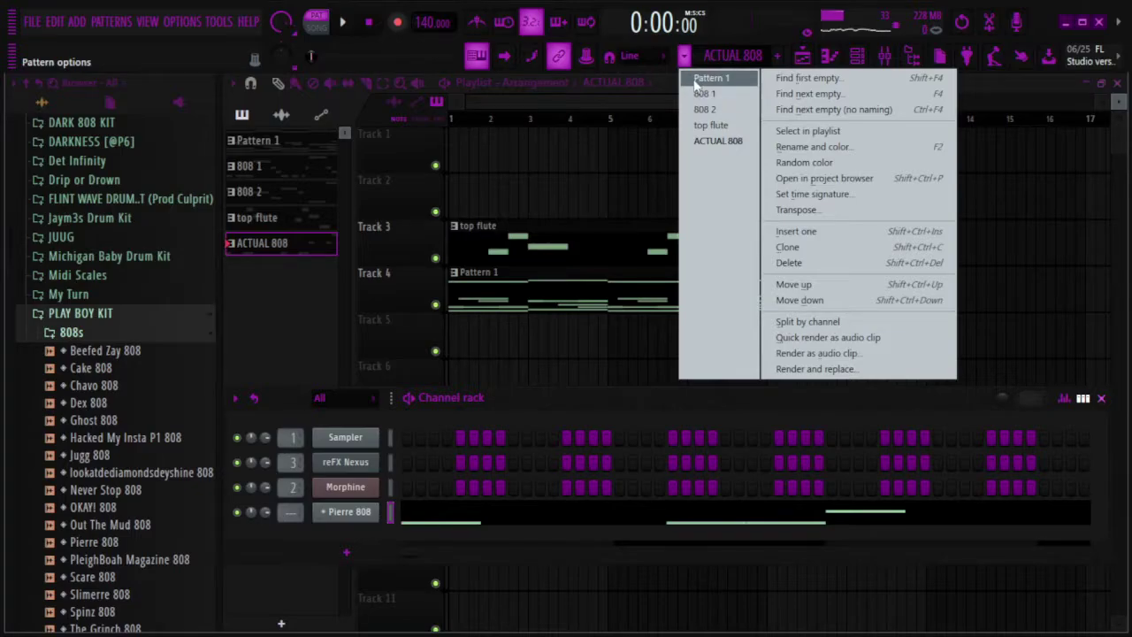
{"action": "left_click", "coordinate": [711, 79]}
{"action": "right_click", "coordinate": [361, 513]}
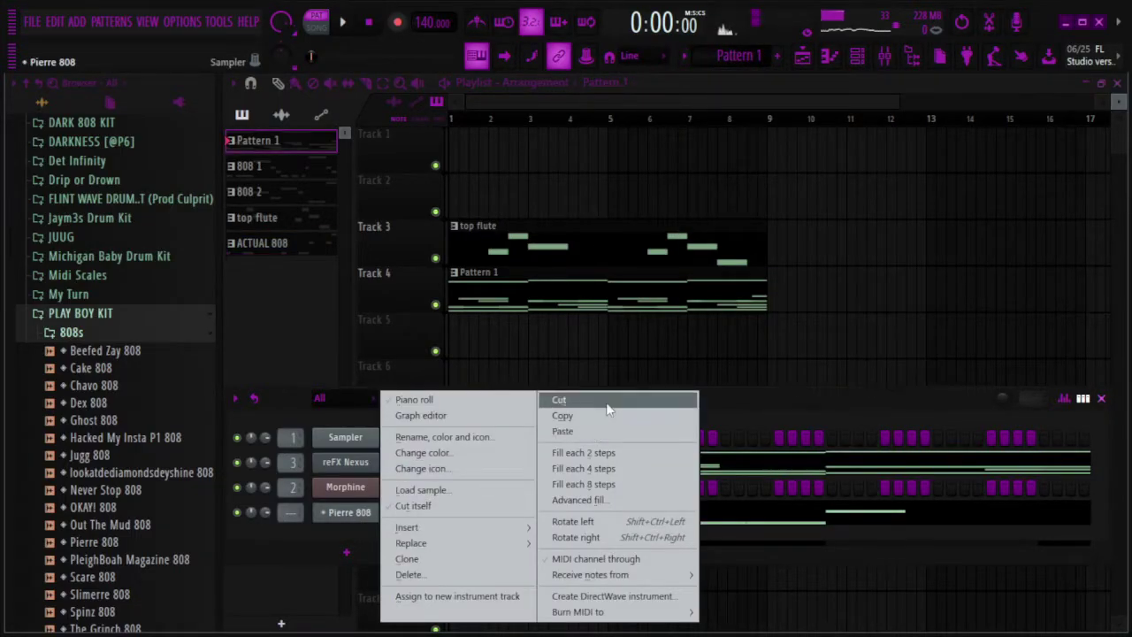
{"action": "left_click", "coordinate": [608, 408]}
Place the ACTUAL 808 pattern on Track 7 of the playlist from bar 1 and open the channel rack
{"action": "left_click", "coordinate": [281, 245]}
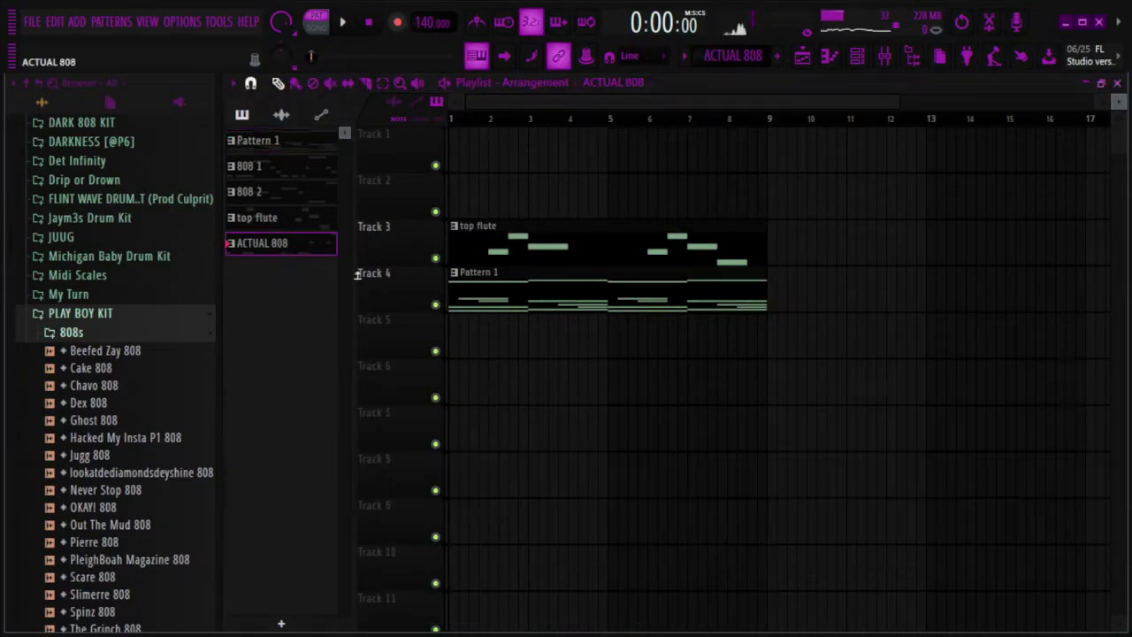
{"action": "left_click_drag", "start_coordinate": [718, 416], "coordinate": [412, 439]}
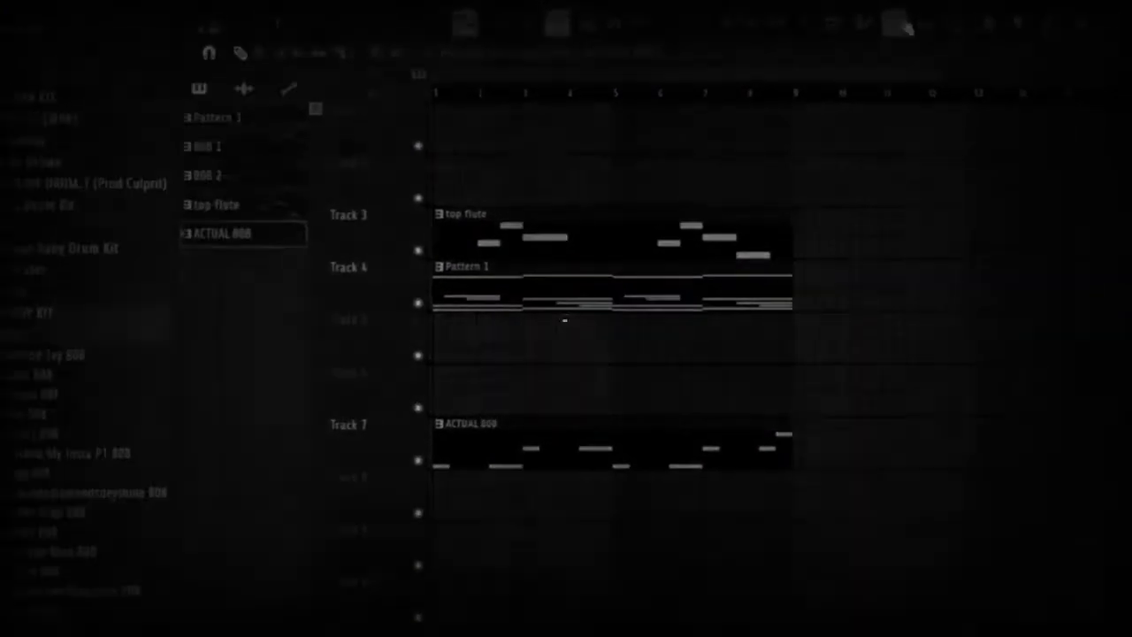
{"action": "left_click", "coordinate": [857, 56]}
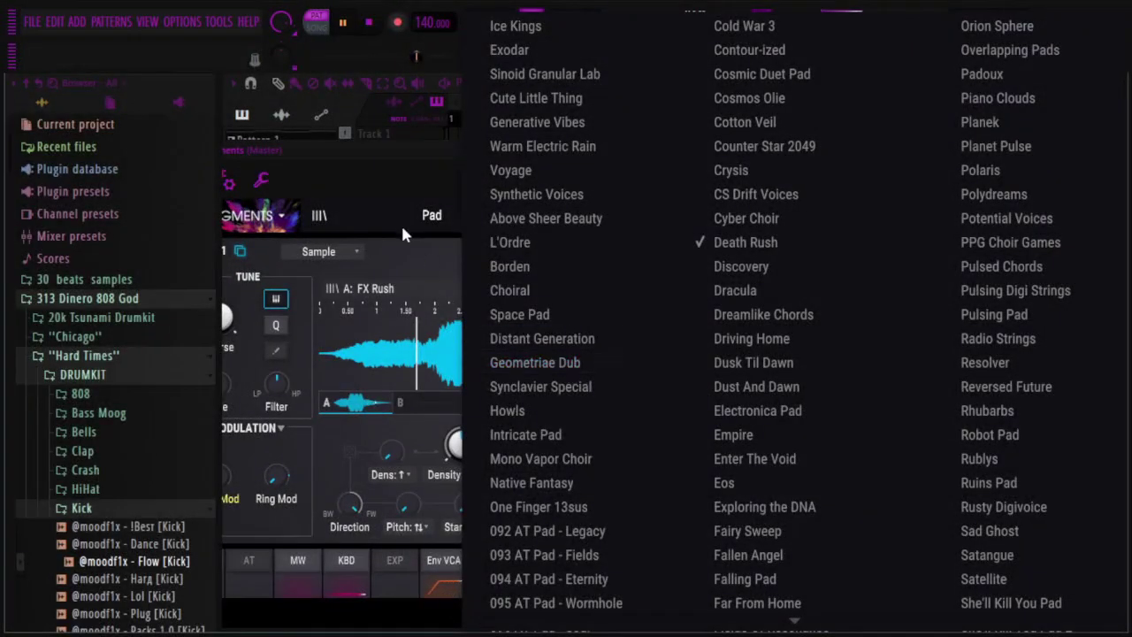
Stop playback and look over the Pigments window with the Death Rush pad preset, including its engines and filters
{"action": "left_click", "coordinate": [389, 206]}
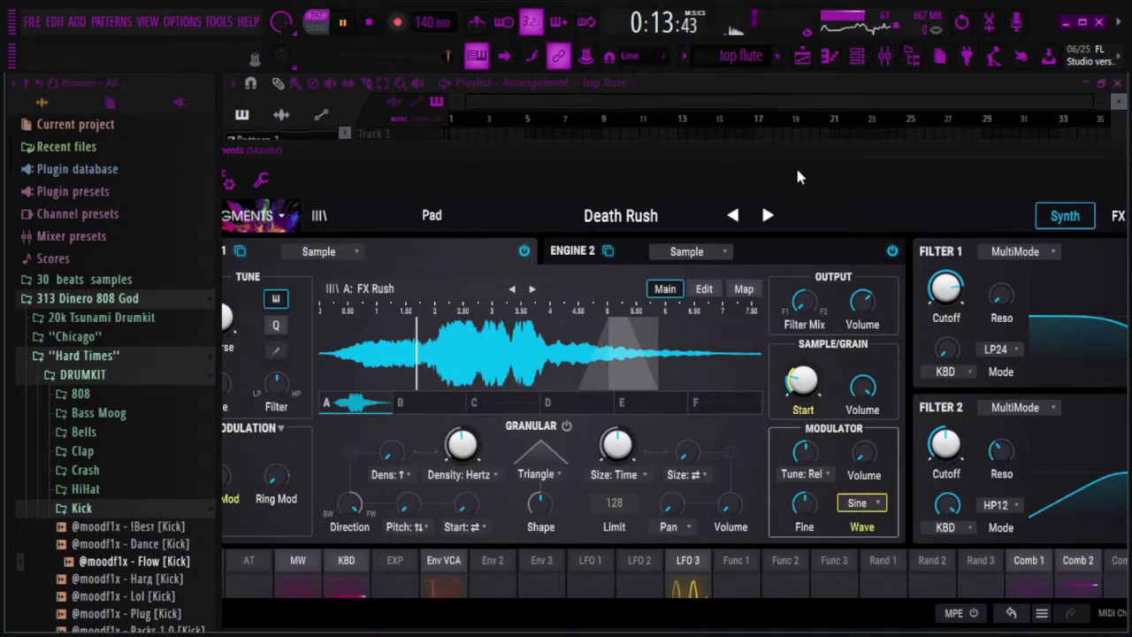
{"action": "left_click_drag", "start_coordinate": [988, 143], "coordinate": [795, 161]}
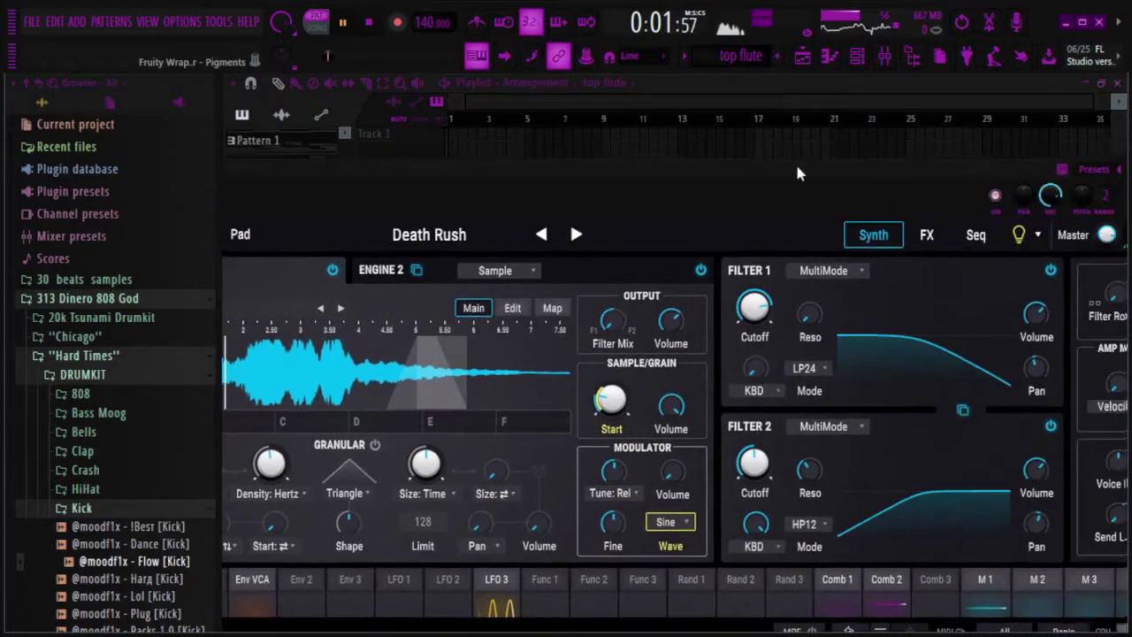
{"action": "key", "text": "space"}
{"action": "left_click_drag", "start_coordinate": [973, 164], "coordinate": [1016, 159]}
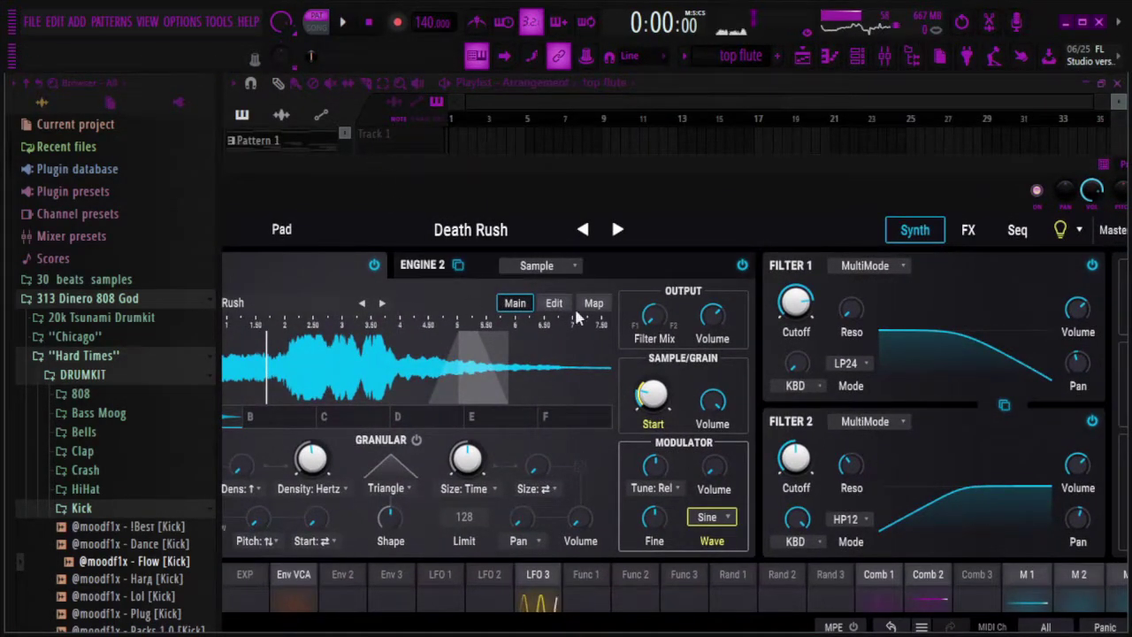
{"action": "left_click_drag", "start_coordinate": [543, 173], "coordinate": [637, 168]}
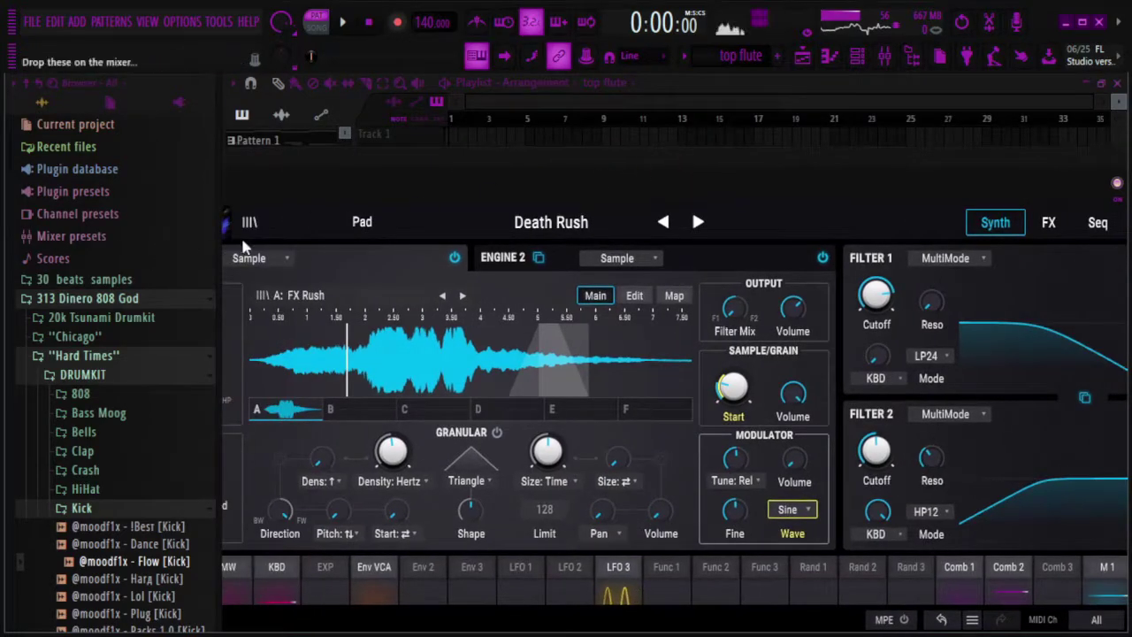
{"action": "left_click_drag", "start_coordinate": [486, 162], "coordinate": [591, 152]}
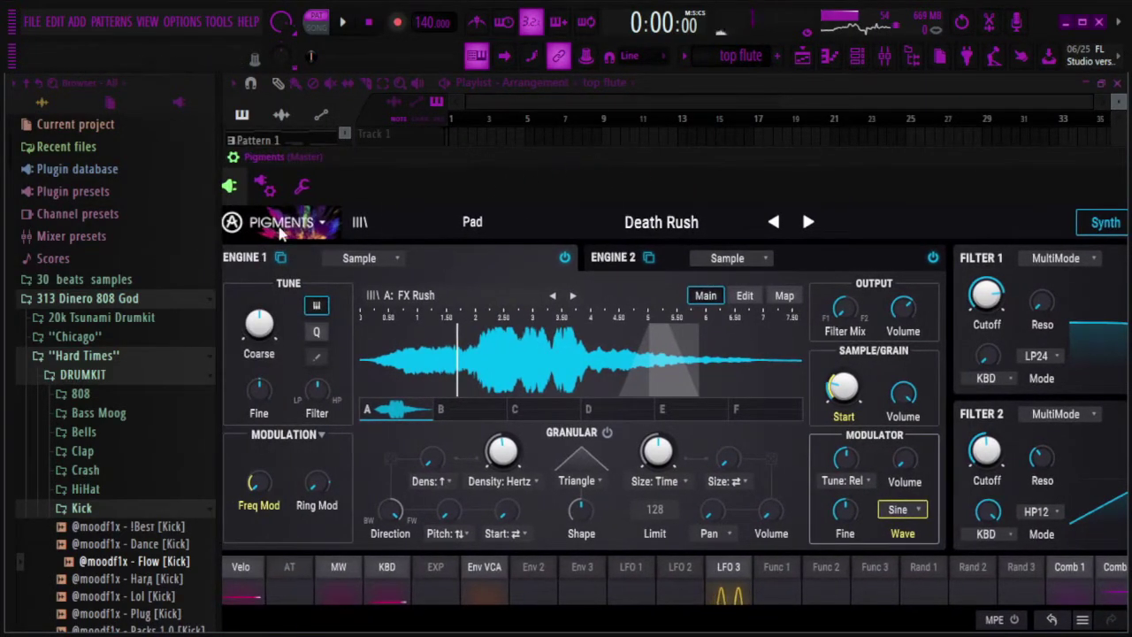
{"action": "left_click_drag", "start_coordinate": [668, 166], "coordinate": [387, 214]}
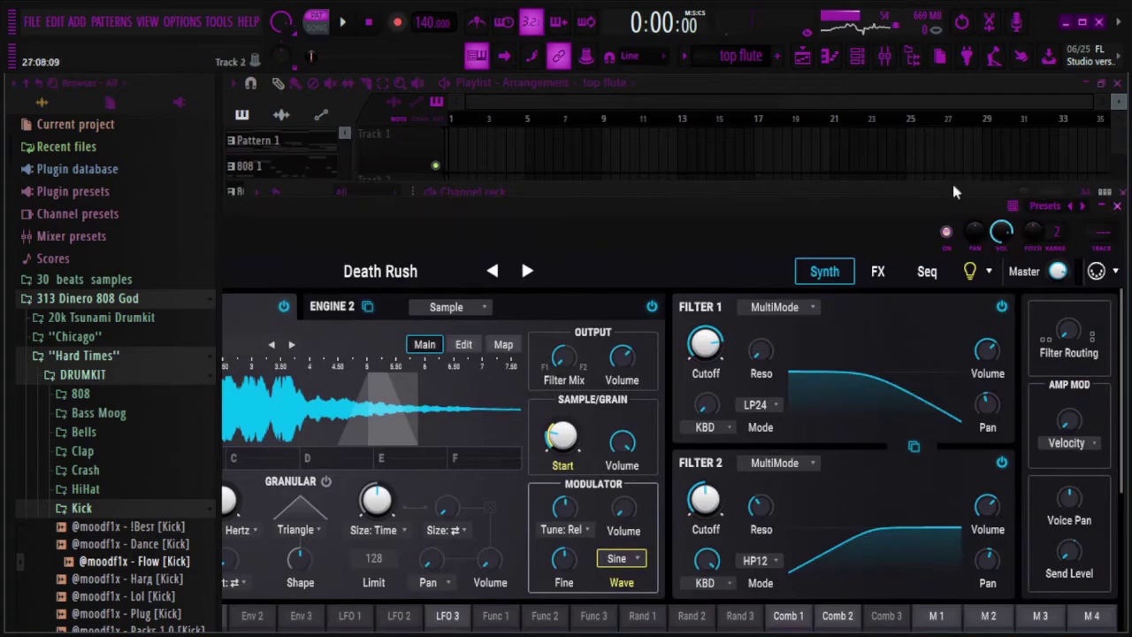
Close the Pigments plugin window and the channel rack to clear the playlist view
{"action": "left_click_drag", "start_coordinate": [954, 191], "coordinate": [731, 216]}
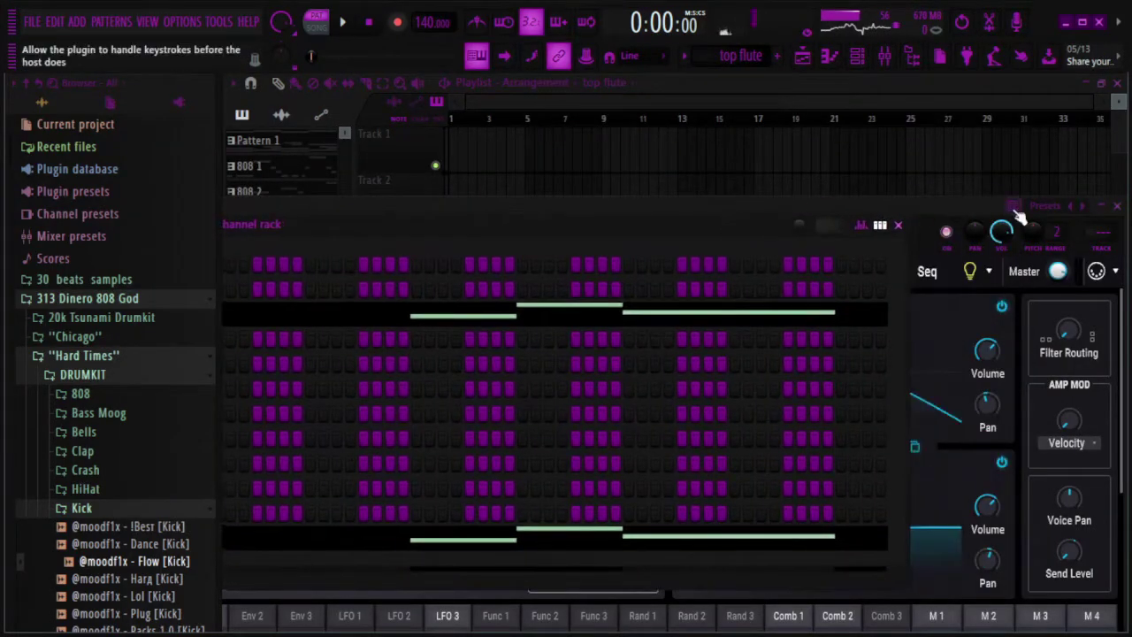
{"action": "left_click", "coordinate": [1068, 205]}
{"action": "left_click", "coordinate": [1071, 207]}
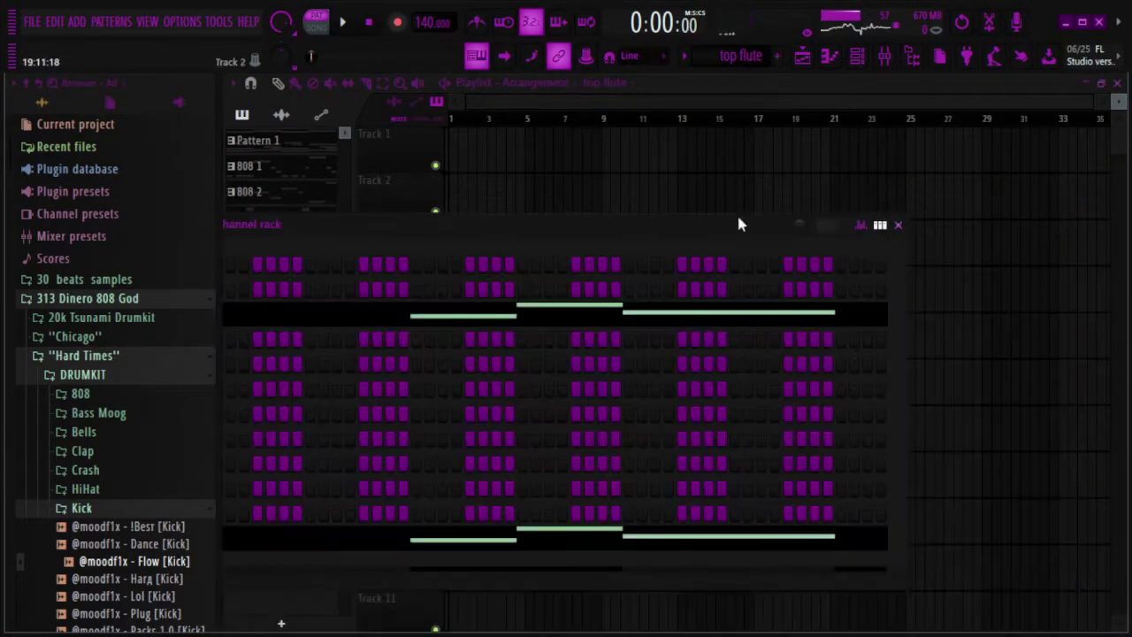
{"action": "left_click", "coordinate": [898, 226]}
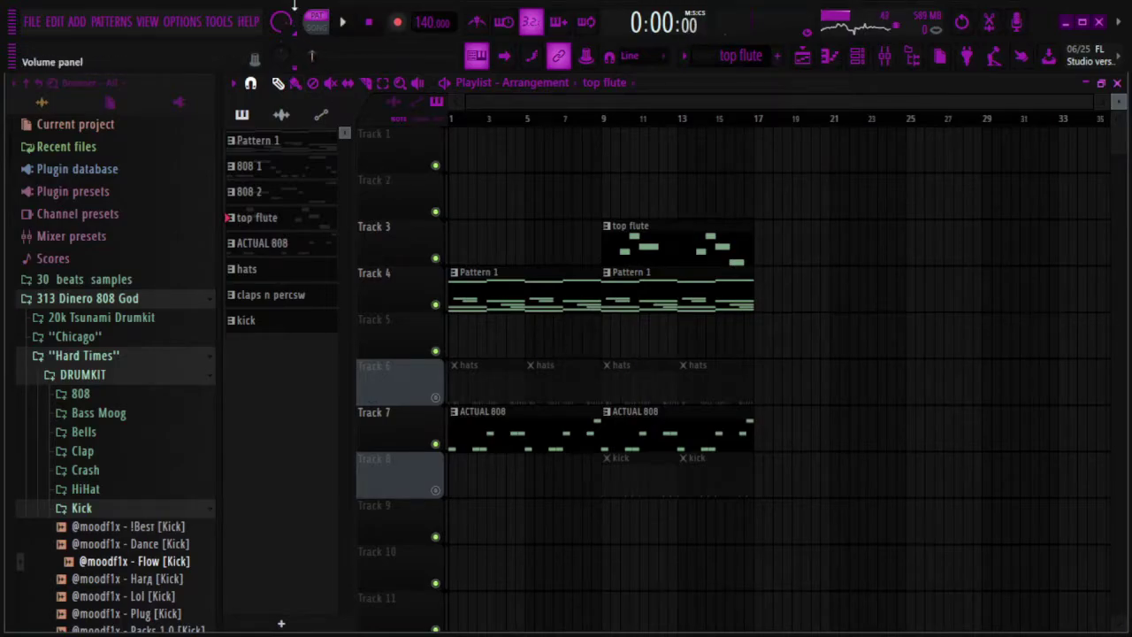
Switch to song mode and place eight back-to-back clips of the new hats pattern on Track 9, filling bars 1 to 16
{"action": "left_click", "coordinate": [316, 24]}
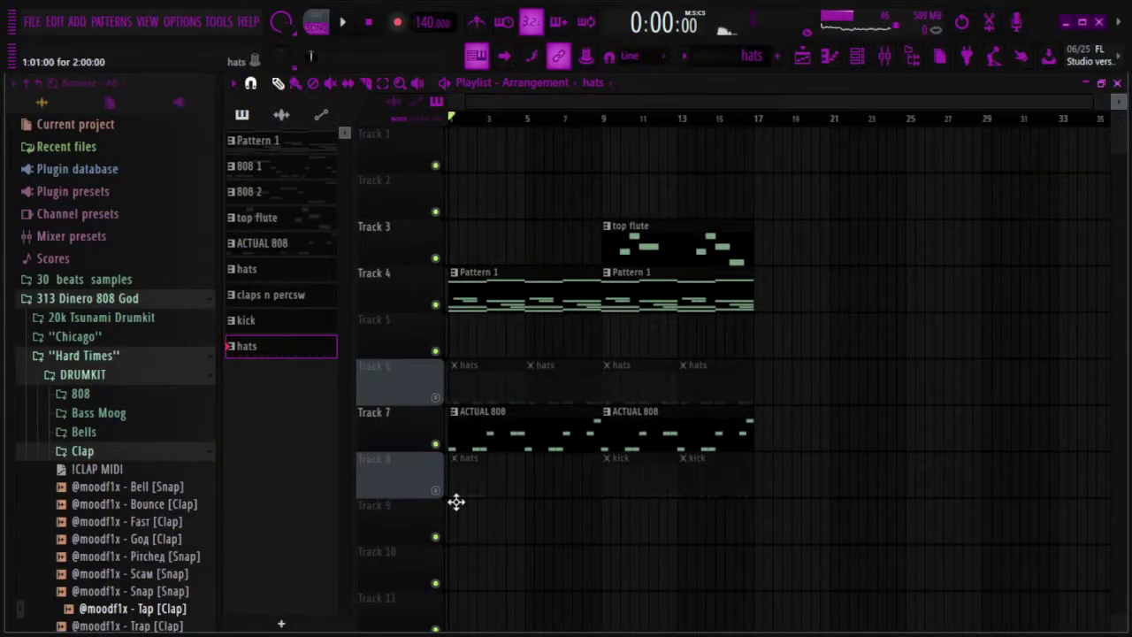
{"action": "left_click", "coordinate": [456, 502]}
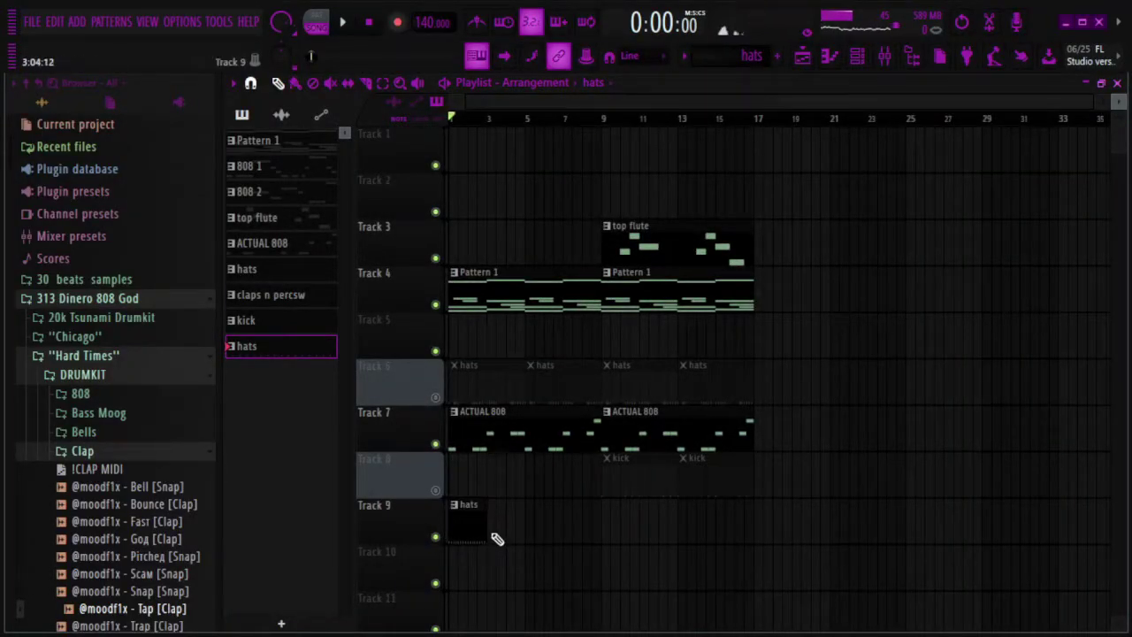
{"action": "left_click", "coordinate": [497, 538]}
{"action": "left_click", "coordinate": [527, 531]}
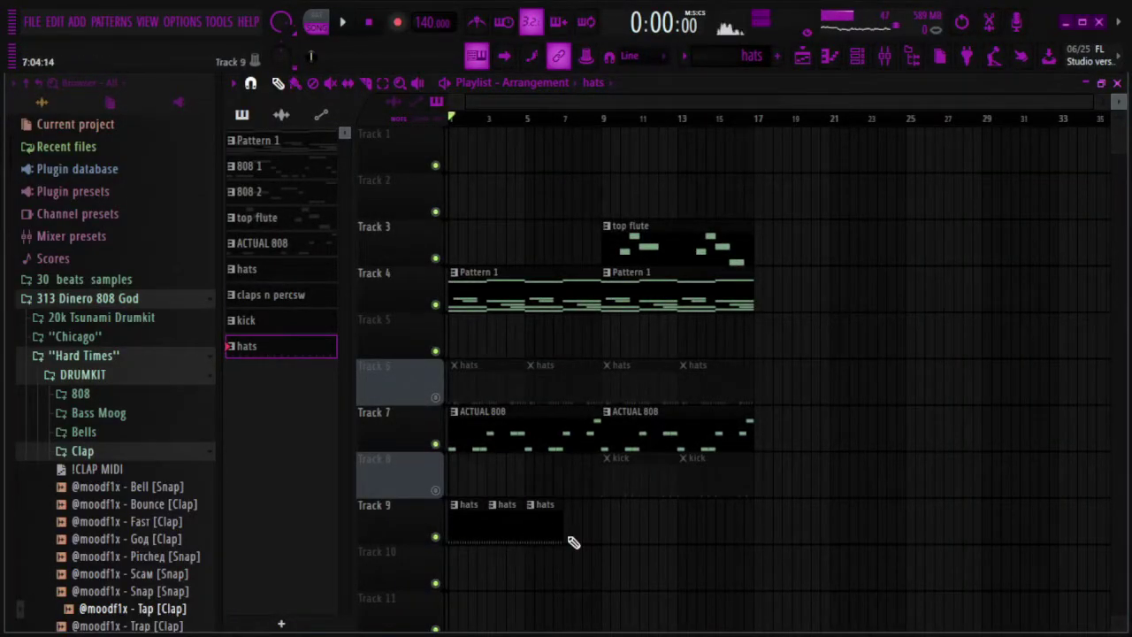
{"action": "left_click", "coordinate": [566, 535]}
{"action": "left_click", "coordinate": [610, 528]}
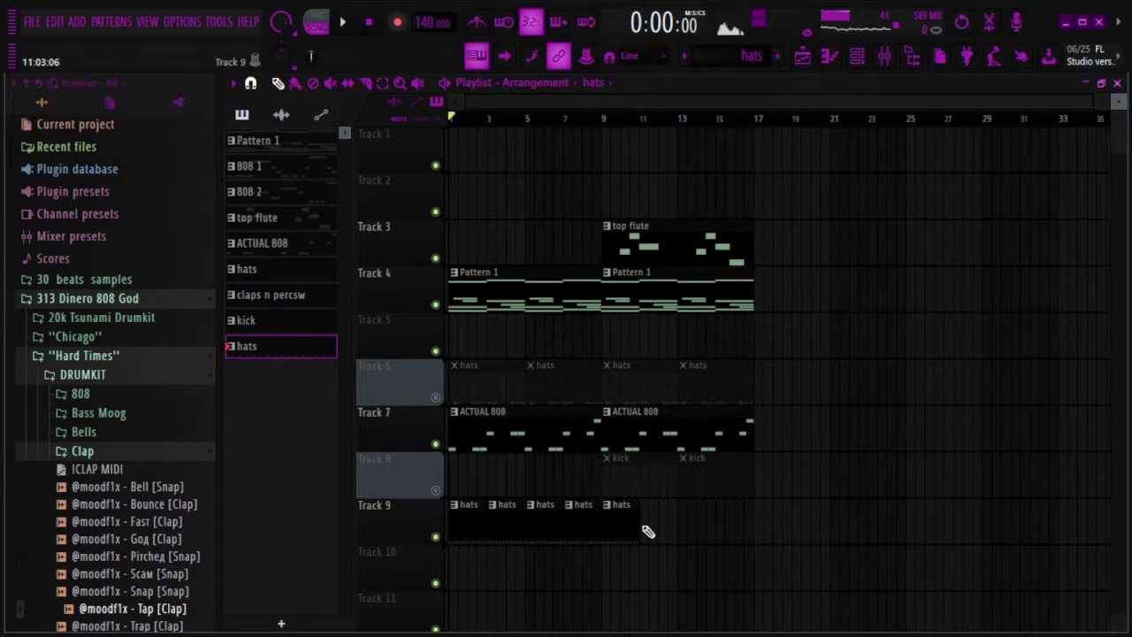
{"action": "left_click", "coordinate": [646, 534]}
{"action": "left_click", "coordinate": [686, 536]}
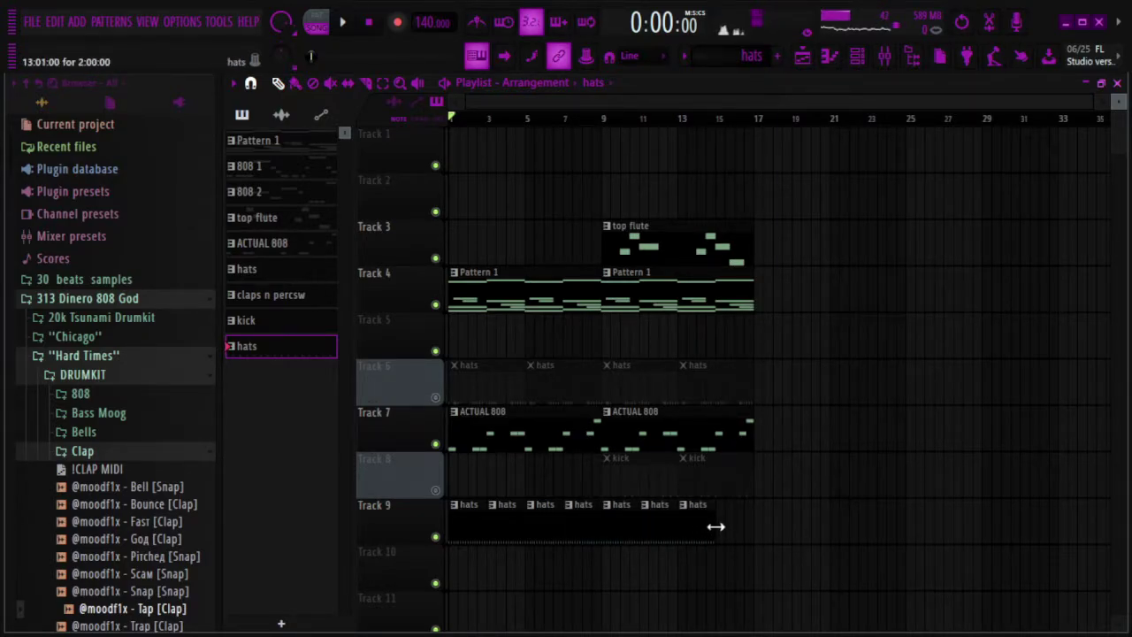
{"action": "left_click", "coordinate": [725, 532]}
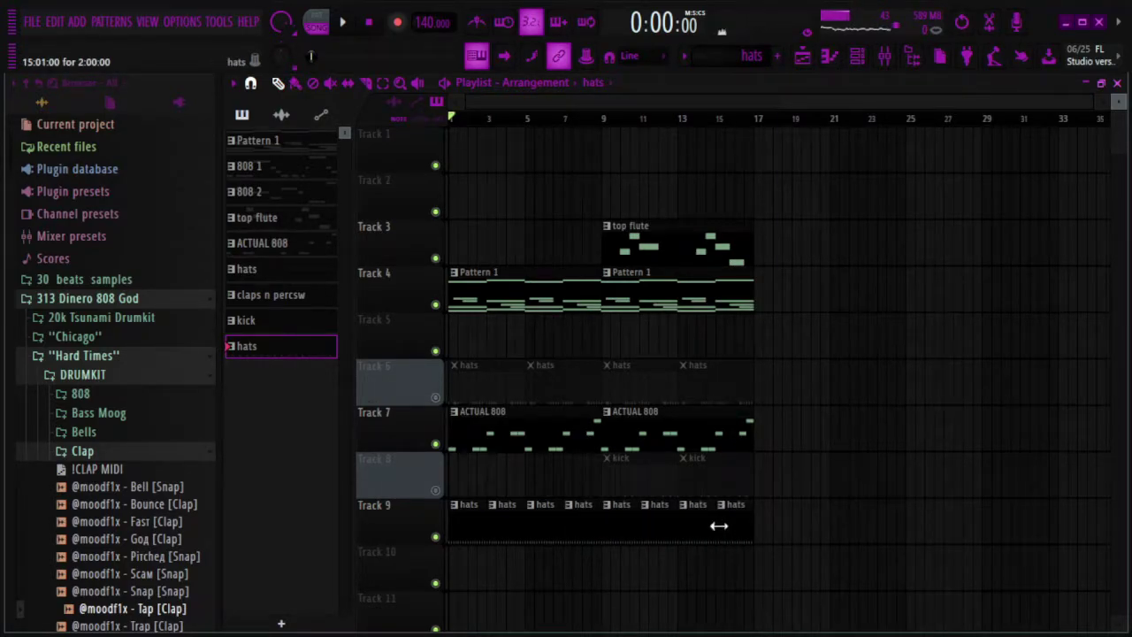
Route the Chill HiHat, Pigments, Flow Kick and Square Kick channels to mixer tracks 6, 7, 8 and 9 respectively
{"action": "left_click", "coordinate": [856, 59]}
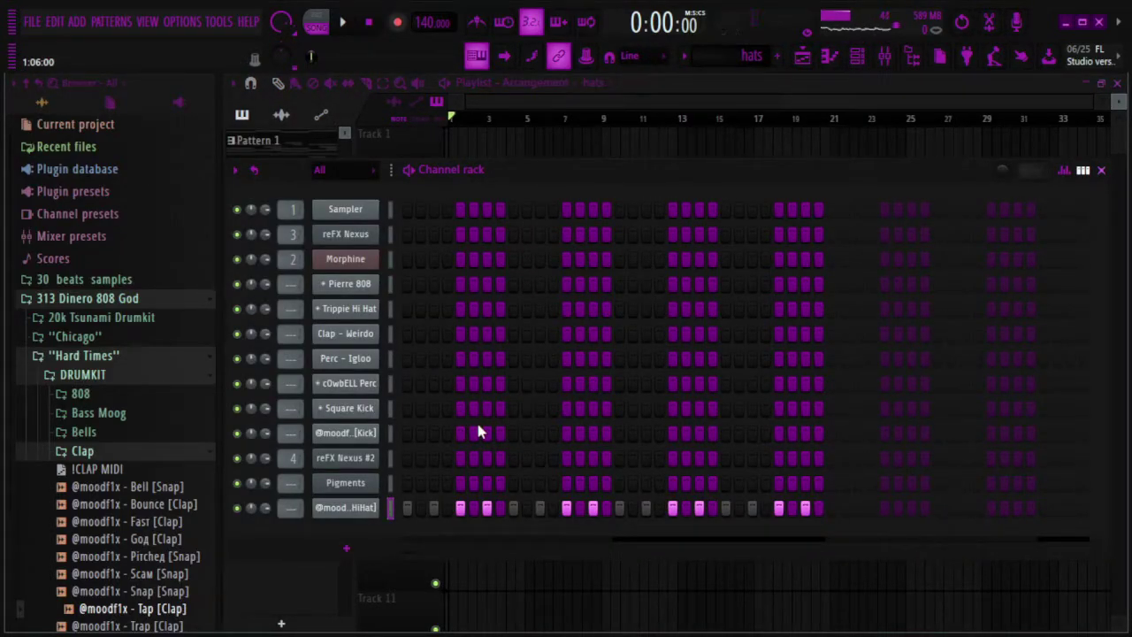
{"action": "key", "text": "F7"}
{"action": "key", "text": "Up"}
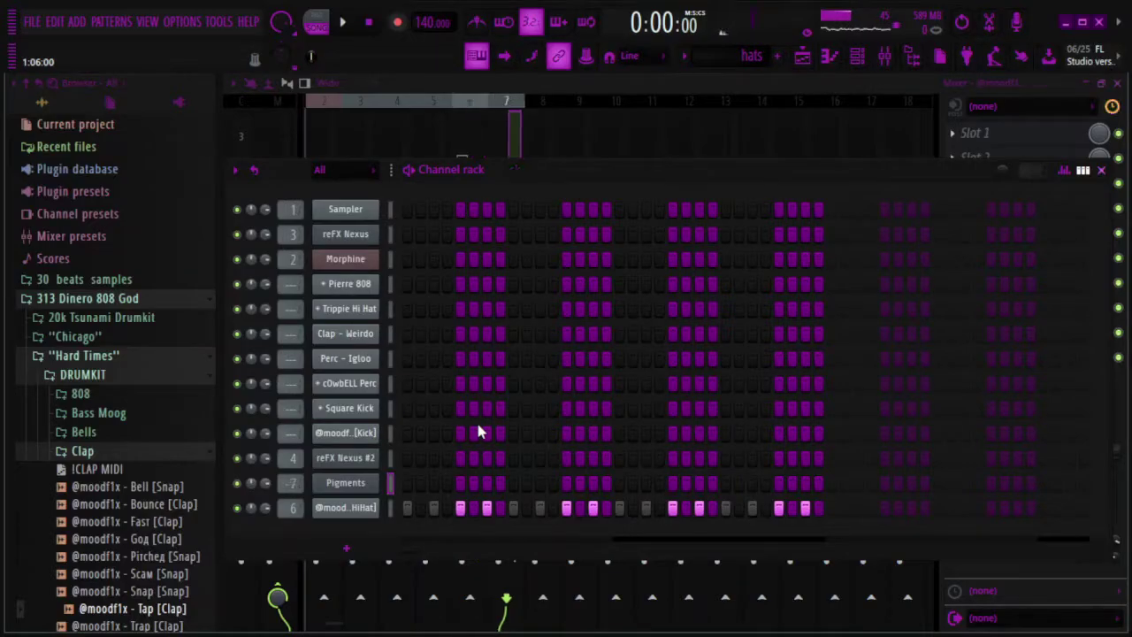
{"action": "key", "text": "Up"}
{"action": "key", "text": "Up"}
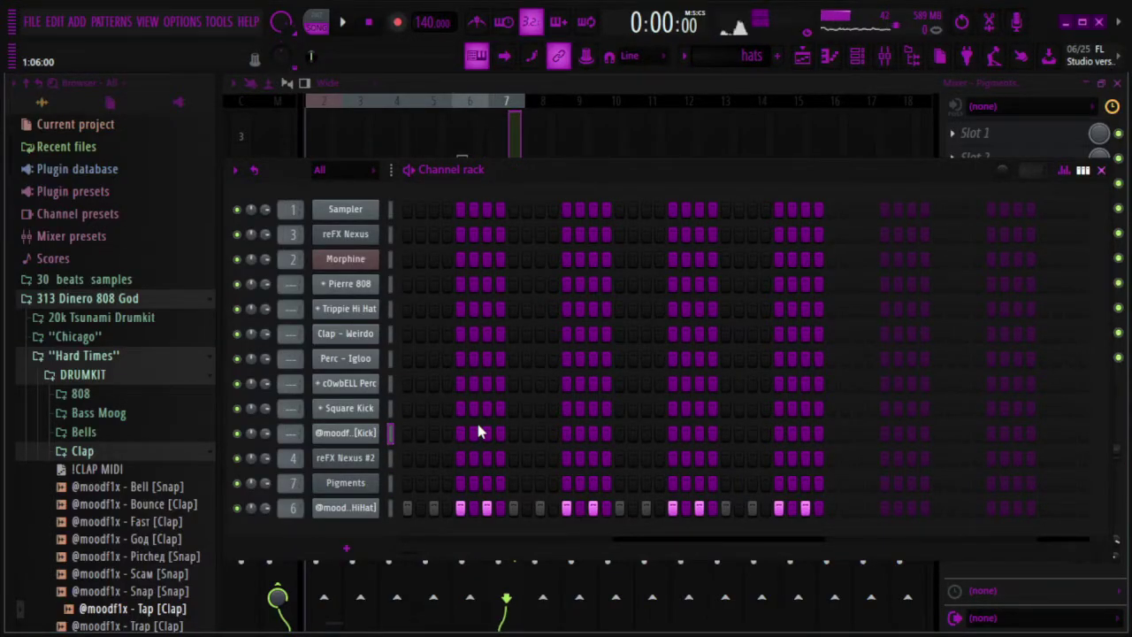
{"action": "key", "text": "ctrl+l"}
{"action": "key", "text": "Up"}
{"action": "key", "text": "ctrl+l"}
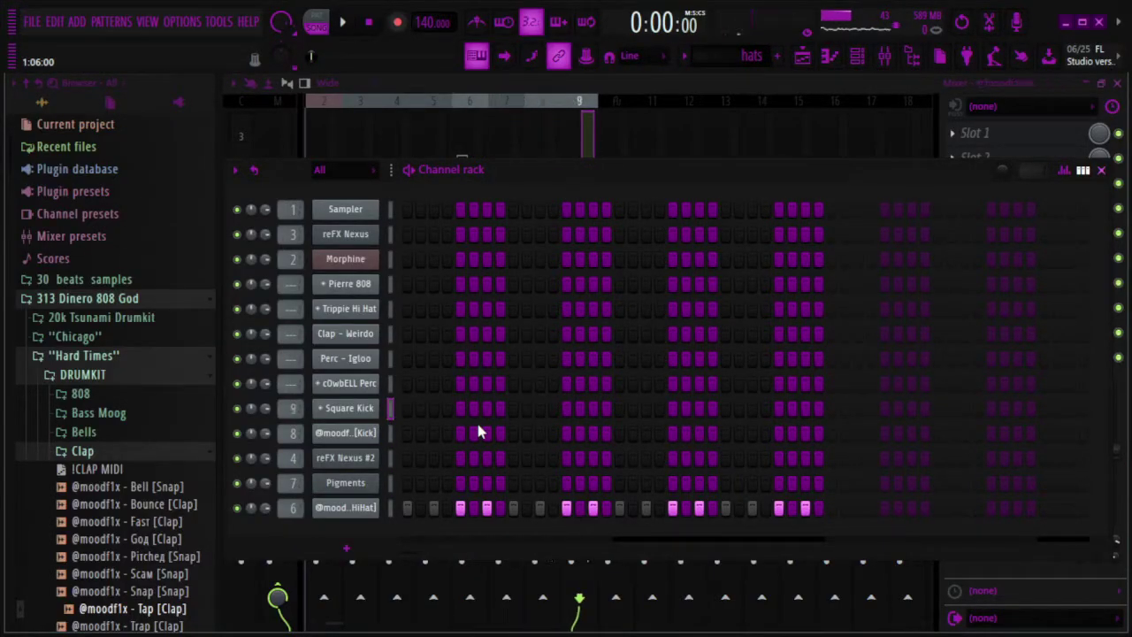
Route the Pierre 808 channel to mixer track 10 and close the channel rack to uncover the mixer
{"action": "key", "text": "Up"}
{"action": "key", "text": "Up"}
{"action": "key", "text": "Up"}
{"action": "key", "text": "Up"}
{"action": "key", "text": "Up"}
{"action": "key", "text": "ctrl+l"}
{"action": "key", "text": "Down"}
{"action": "key", "text": "Down"}
{"action": "key", "text": "Down"}
{"action": "key", "text": "Down"}
{"action": "key", "text": "Down"}
{"action": "key", "text": "Down"}
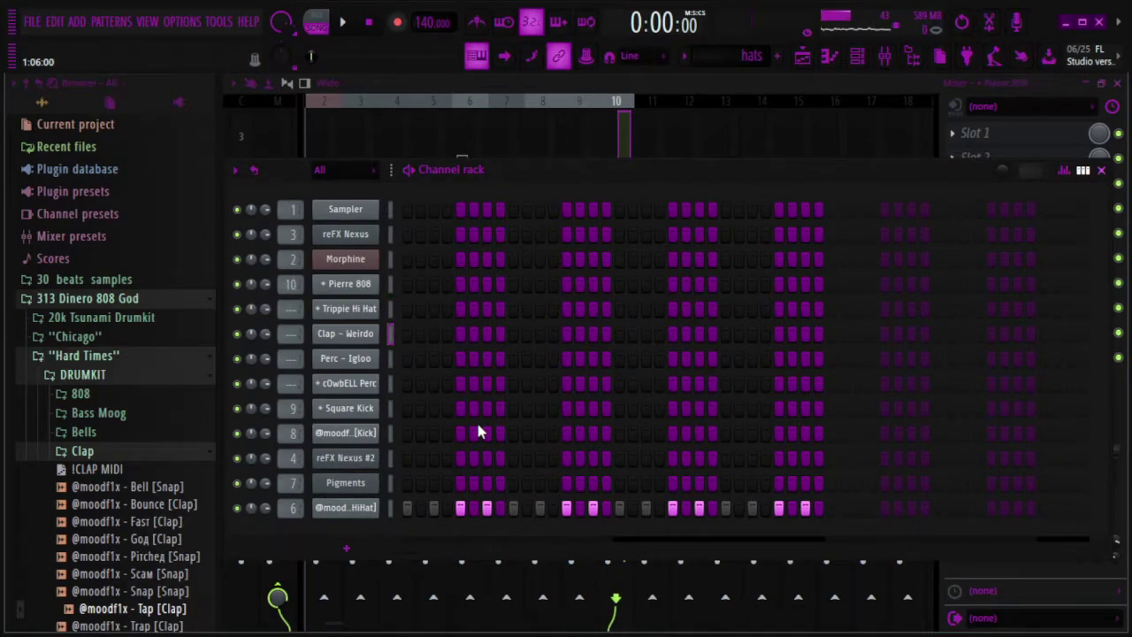
{"action": "key", "text": "Down"}
{"action": "key", "text": "Down"}
{"action": "key", "text": "Down"}
{"action": "left_click_drag", "start_coordinate": [804, 181], "coordinate": [852, 229]}
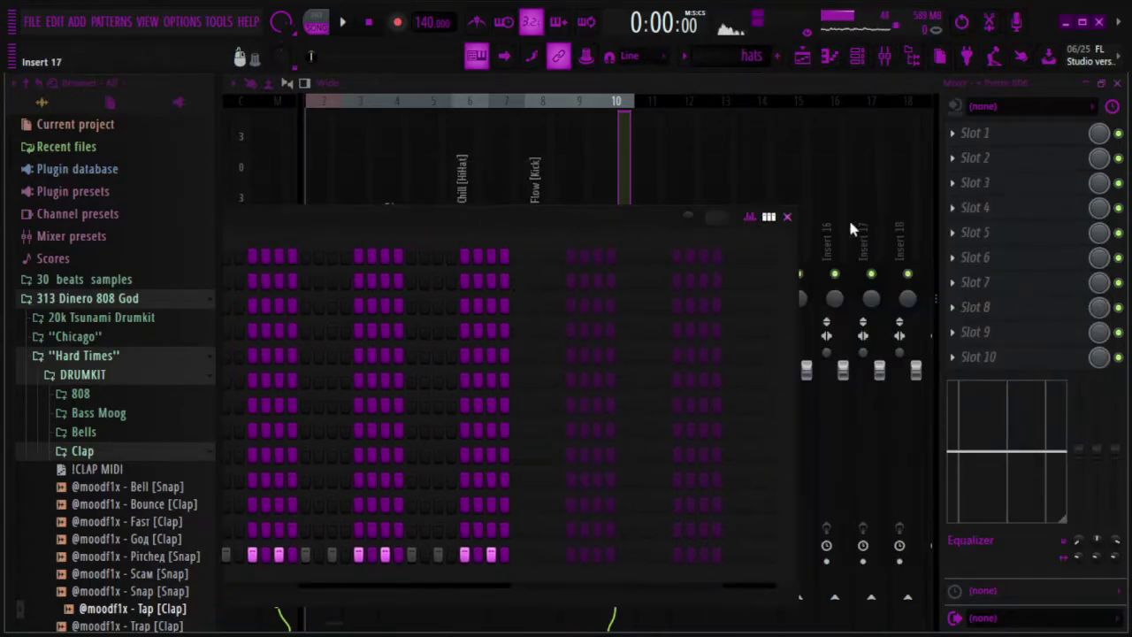
{"action": "left_click", "coordinate": [790, 219]}
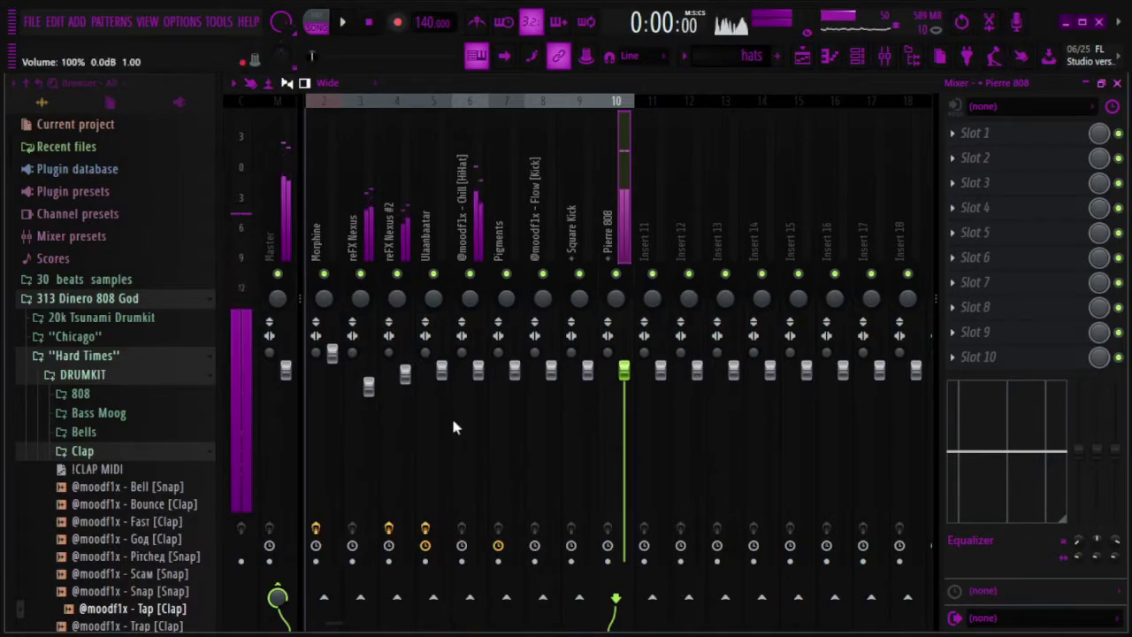
Load Fruity Compressor into slot 1 of the Chill HiHat mixer track and close its window
{"action": "right_click", "coordinate": [475, 603]}
{"action": "left_click", "coordinate": [513, 597]}
{"action": "left_click", "coordinate": [467, 228]}
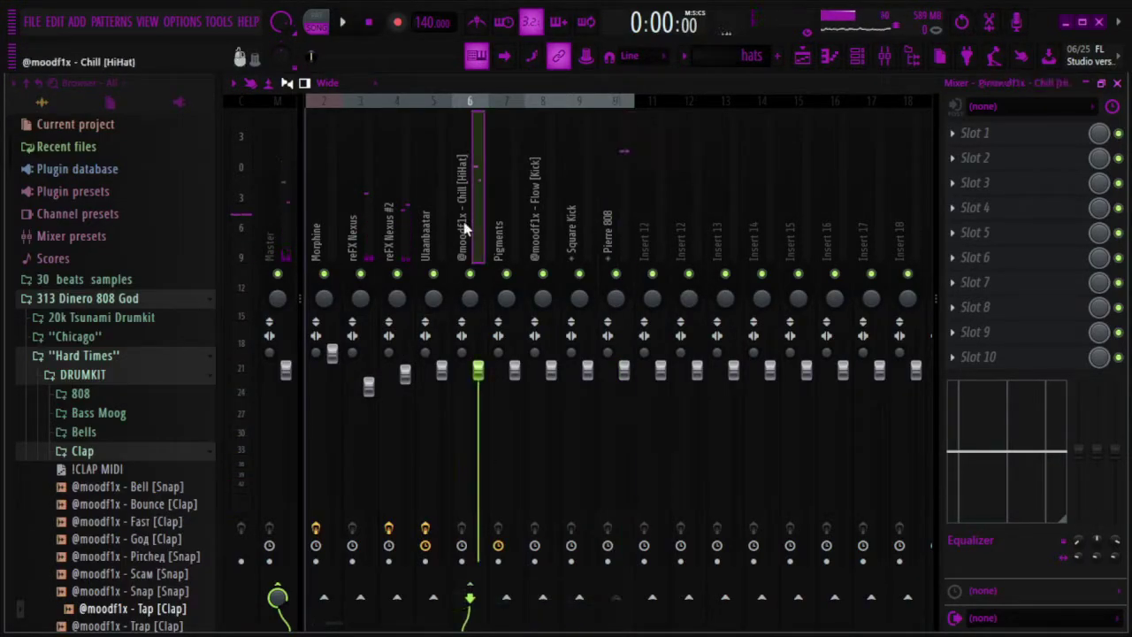
{"action": "left_click", "coordinate": [973, 132]}
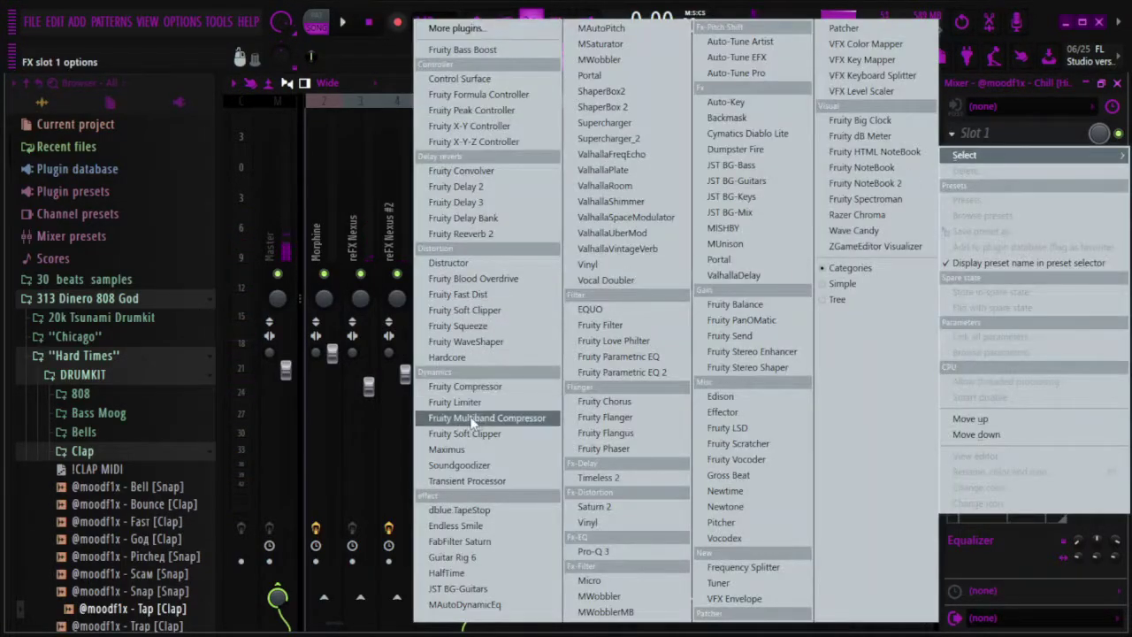
{"action": "left_click", "coordinate": [487, 386]}
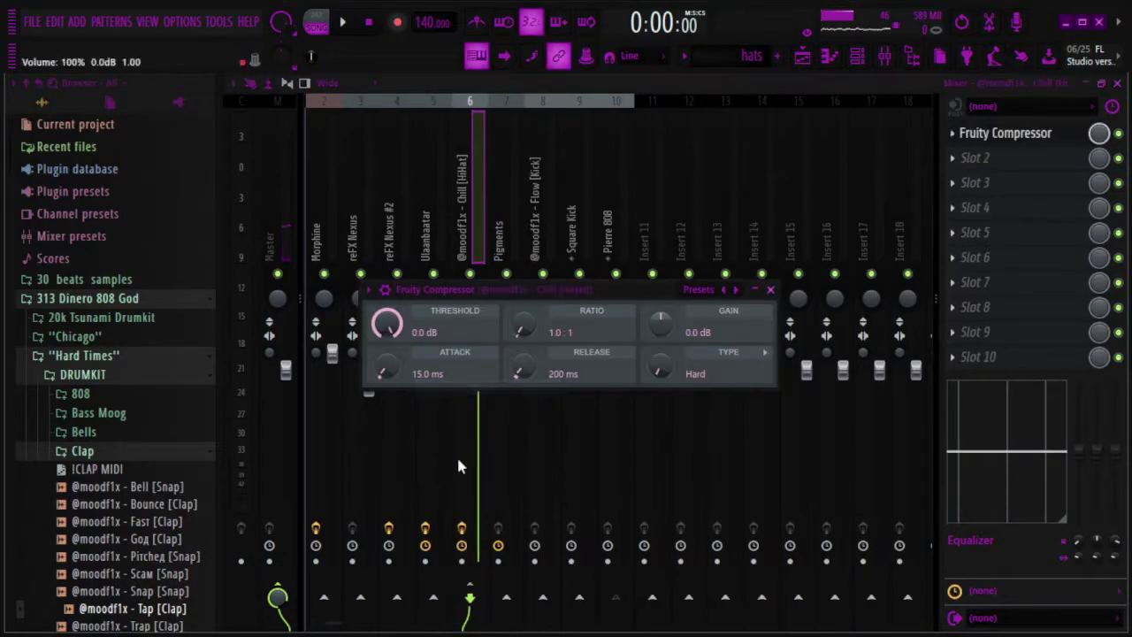
{"action": "left_click", "coordinate": [773, 291]}
Load Fruity Parametric EQ 2 into slot 2 of the Chill HiHat mixer track
{"action": "left_click", "coordinate": [1021, 158]}
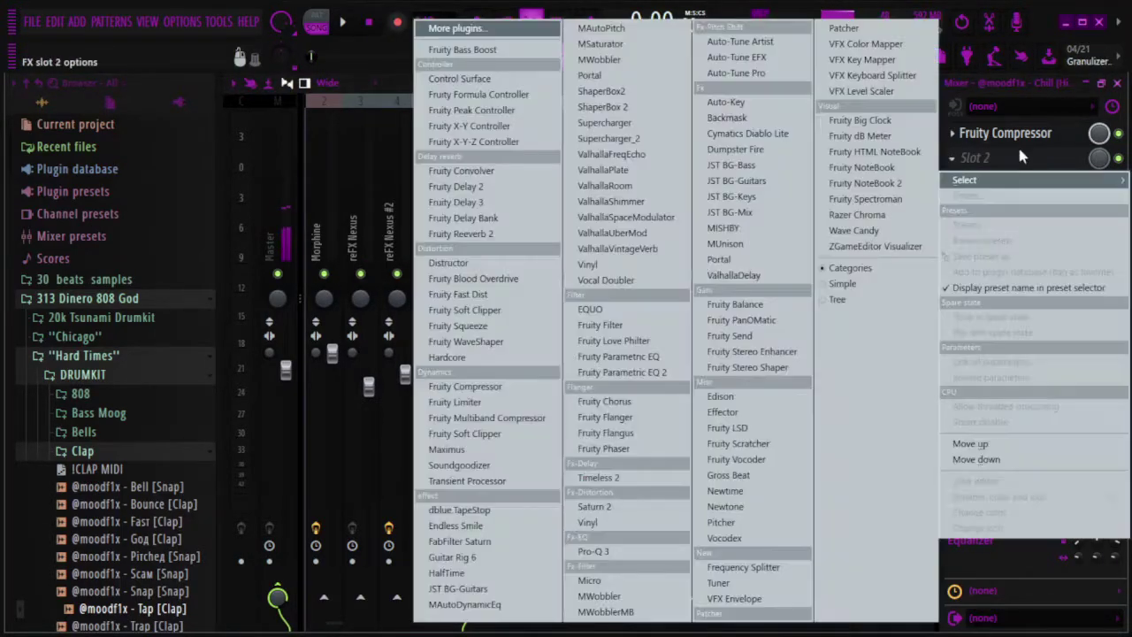
{"action": "left_click", "coordinate": [1022, 157]}
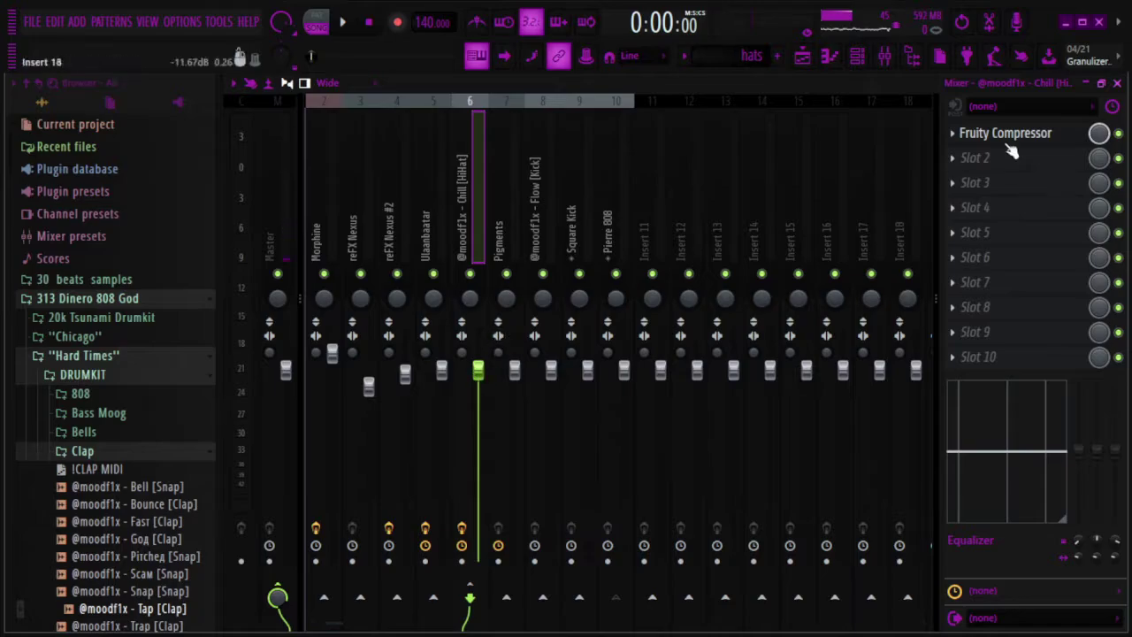
{"action": "left_click", "coordinate": [1031, 170]}
{"action": "left_click", "coordinate": [659, 370]}
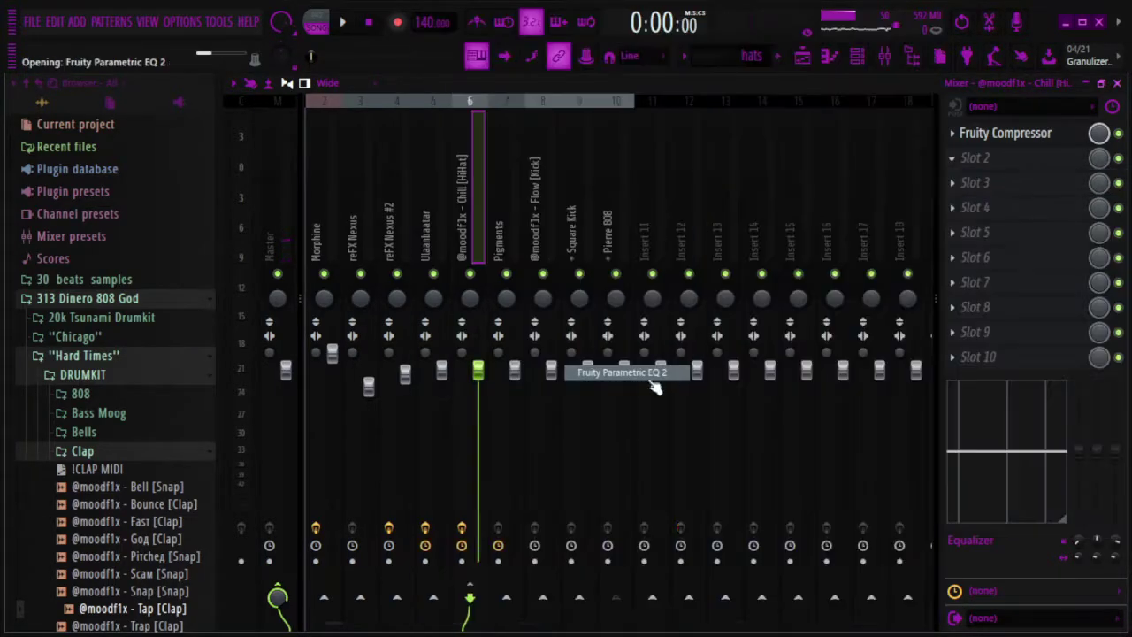
Cut the hi-hat's low frequencies, lower band 6 slightly and set the band 7 high shelf to about -4.1 dB at 10073 Hz
{"action": "left_click_drag", "start_coordinate": [485, 442], "coordinate": [779, 575]}
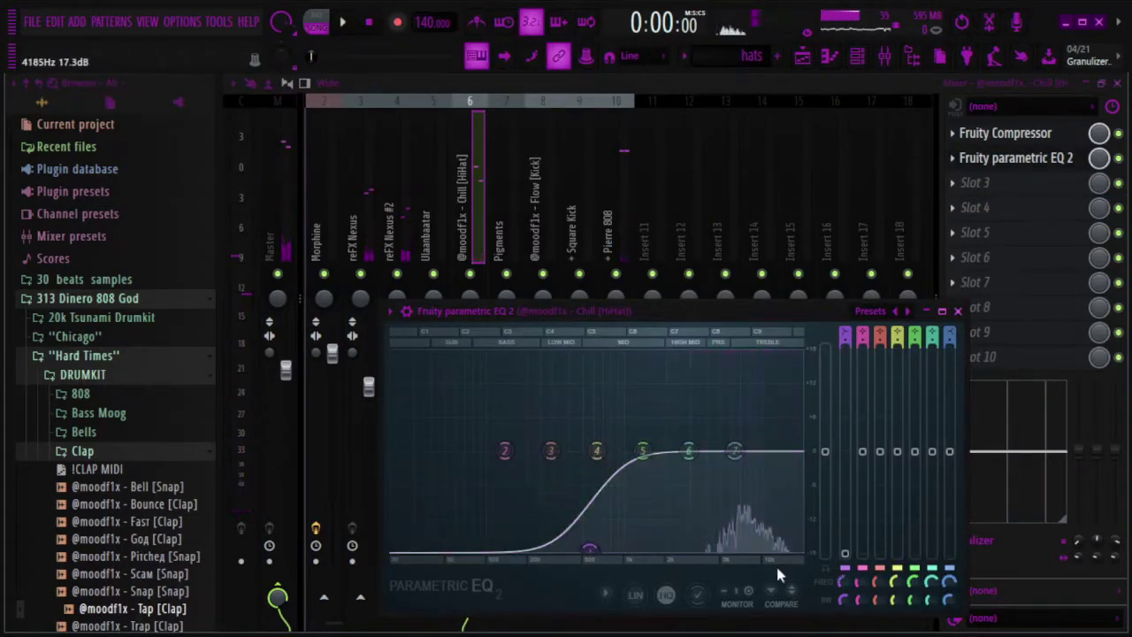
{"action": "left_click_drag", "start_coordinate": [845, 605], "coordinate": [766, 475]}
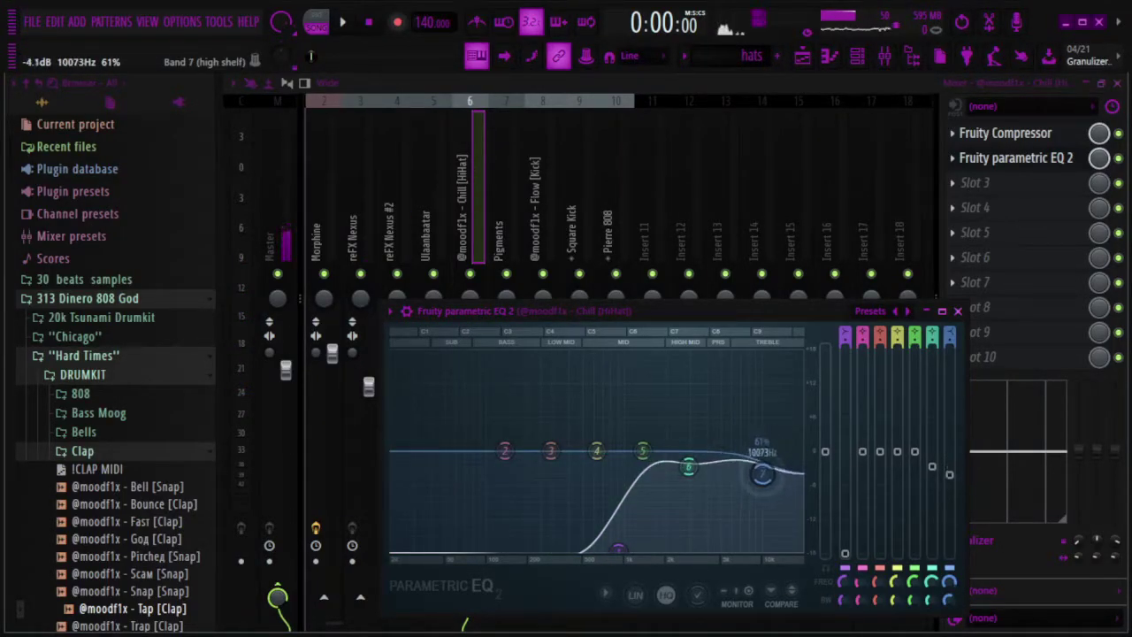
{"action": "key", "text": "space"}
{"action": "left_click", "coordinate": [958, 312]}
{"action": "key", "text": "space"}
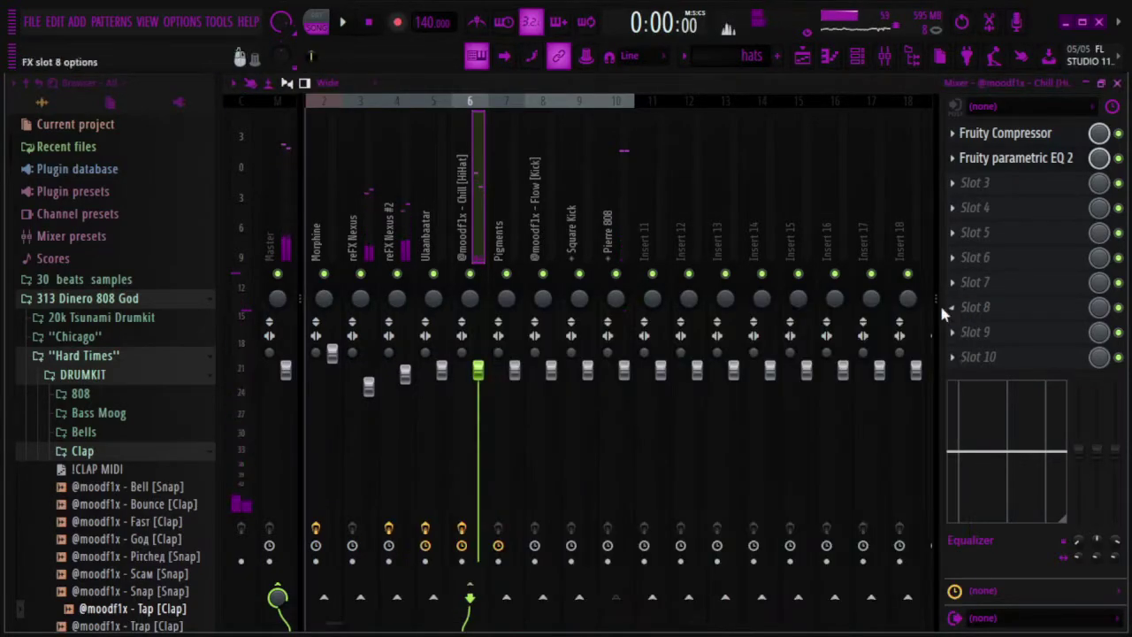
Load Fruity Limiter into slot 3 of the hi-hat track, switch it to compressor mode and adjust threshold, knee and ratio
{"action": "left_click", "coordinate": [991, 182]}
{"action": "left_click", "coordinate": [518, 404]}
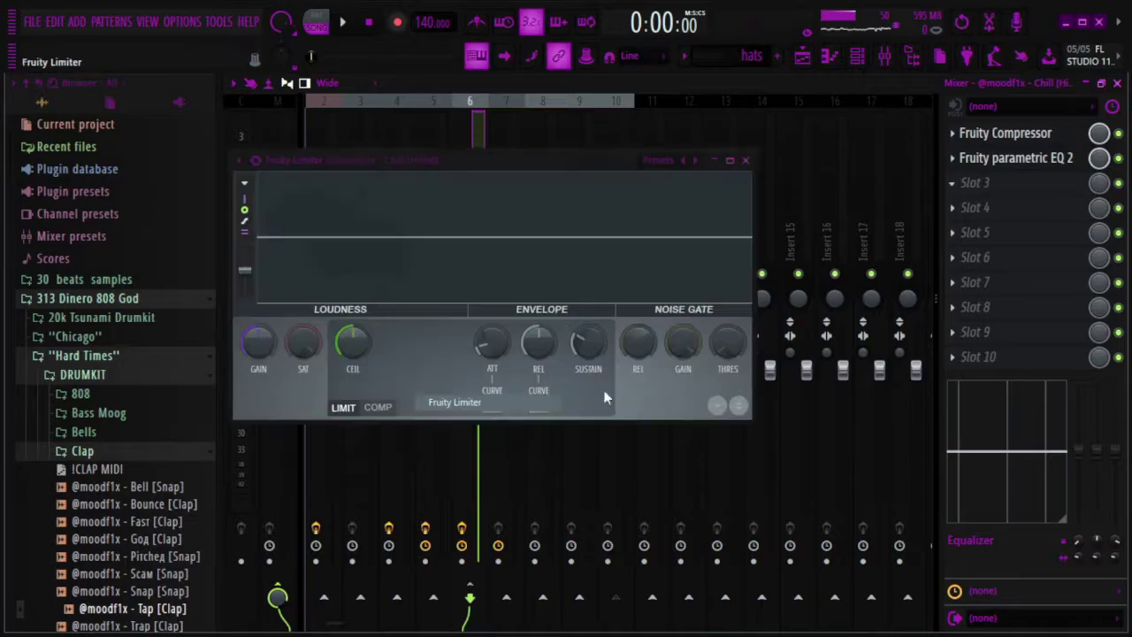
{"action": "left_click", "coordinate": [378, 408]}
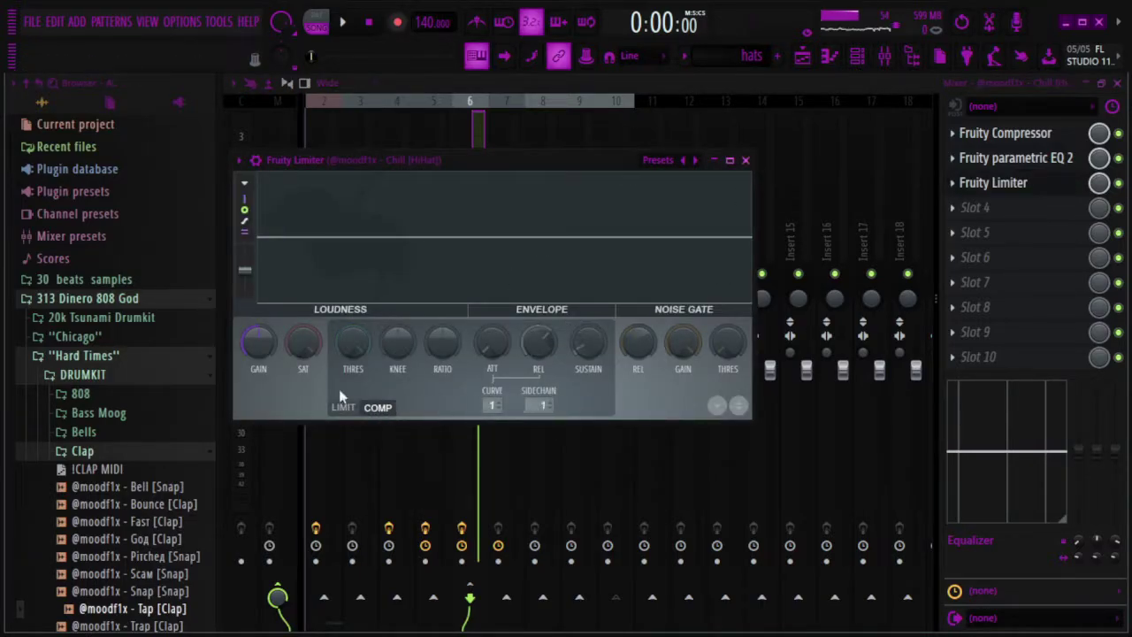
{"action": "left_click_drag", "start_coordinate": [353, 342], "coordinate": [353, 385]}
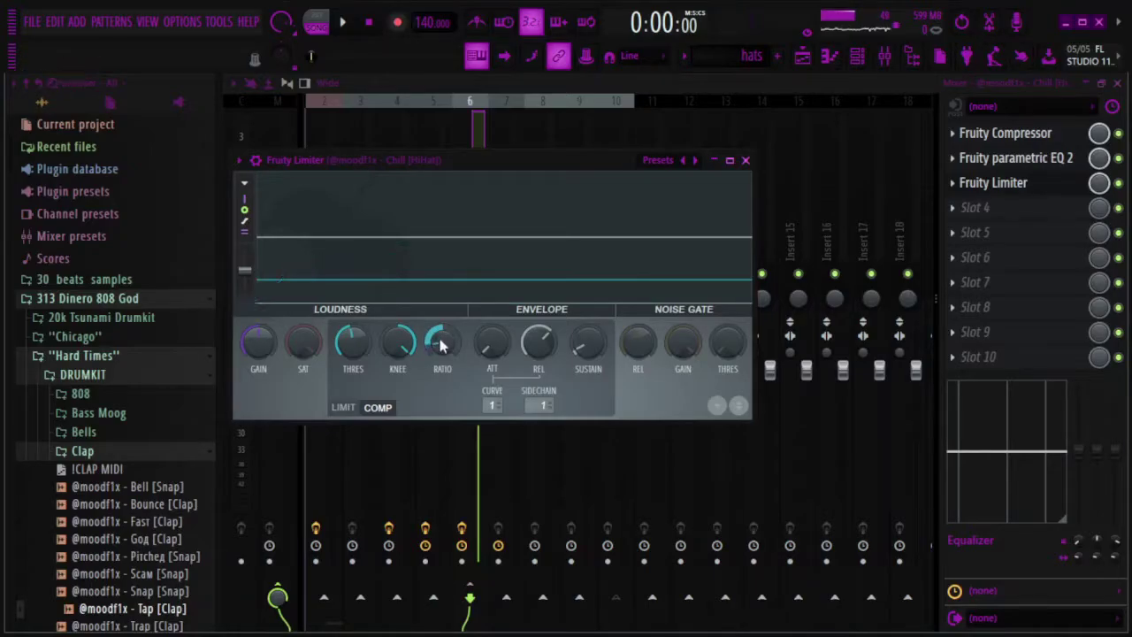
Lower the limiter's threshold further during playback, close its window and pan the hi-hat mixer track 27% right
{"action": "key", "text": "space"}
{"action": "left_click_drag", "start_coordinate": [369, 337], "coordinate": [369, 343]}
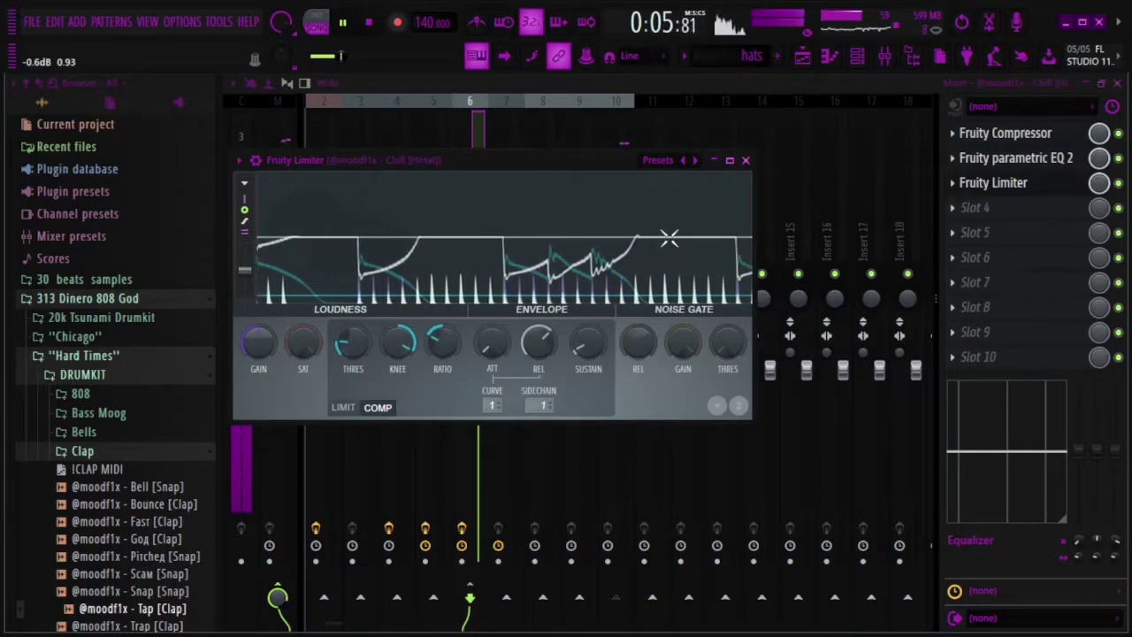
{"action": "left_click", "coordinate": [746, 160]}
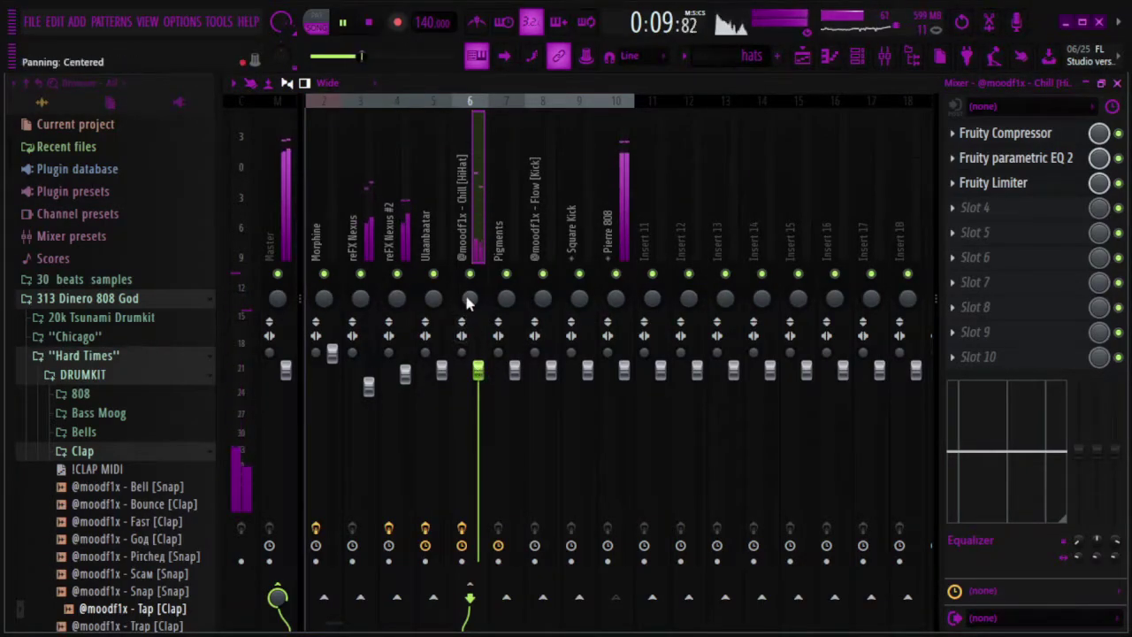
{"action": "left_click_drag", "start_coordinate": [470, 298], "coordinate": [473, 290]}
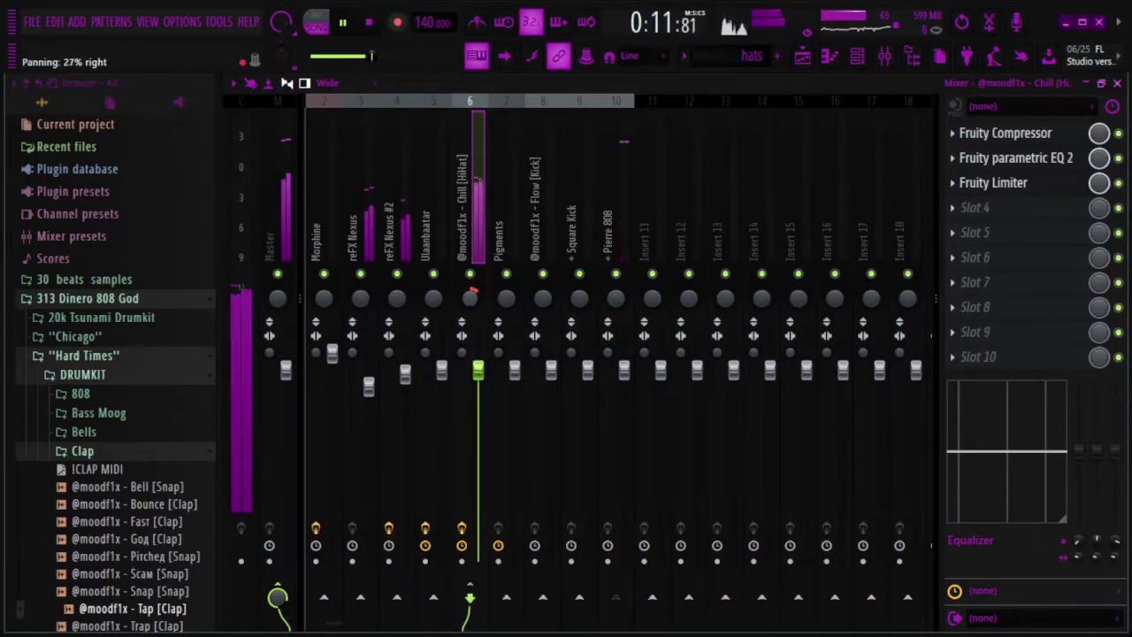
Add a second Fruity Parametric EQ 2 in slot 4 of the hi-hat track and pull down its band 7 high shelf during playback
{"action": "left_click", "coordinate": [991, 209]}
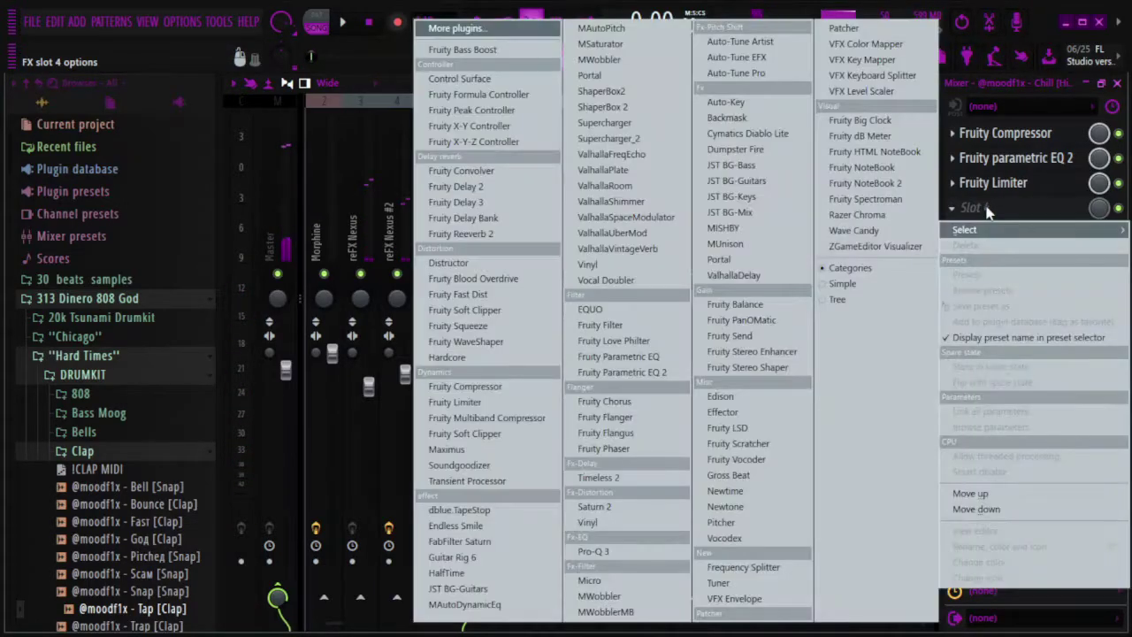
{"action": "left_click", "coordinate": [633, 372]}
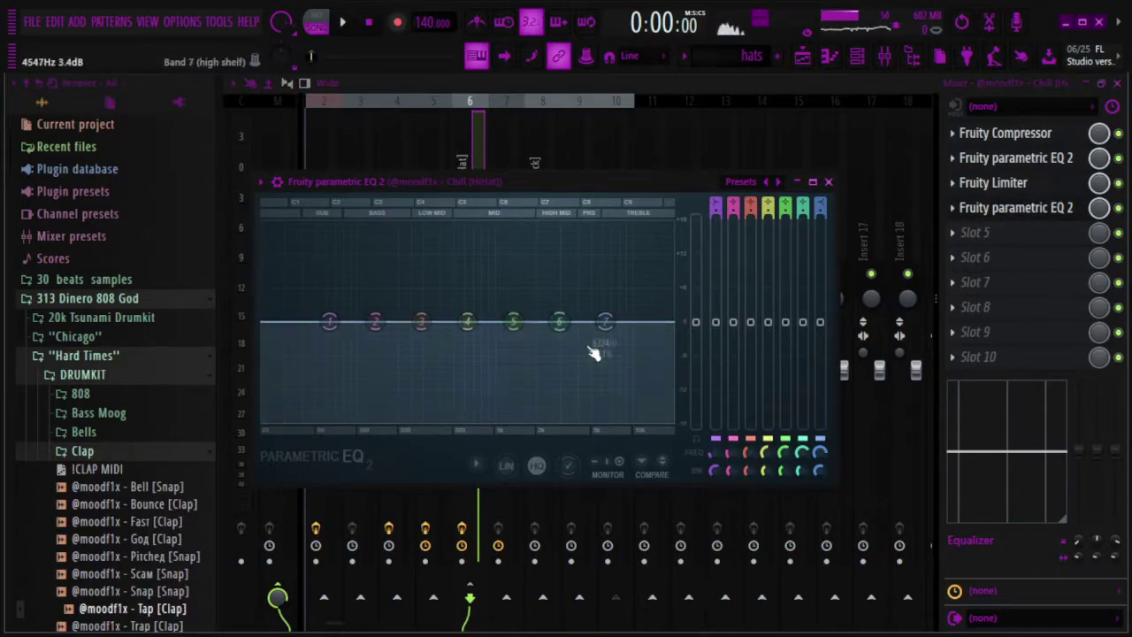
{"action": "key", "text": "space"}
{"action": "left_click_drag", "start_coordinate": [624, 333], "coordinate": [640, 372]}
{"action": "left_click", "coordinate": [971, 212]}
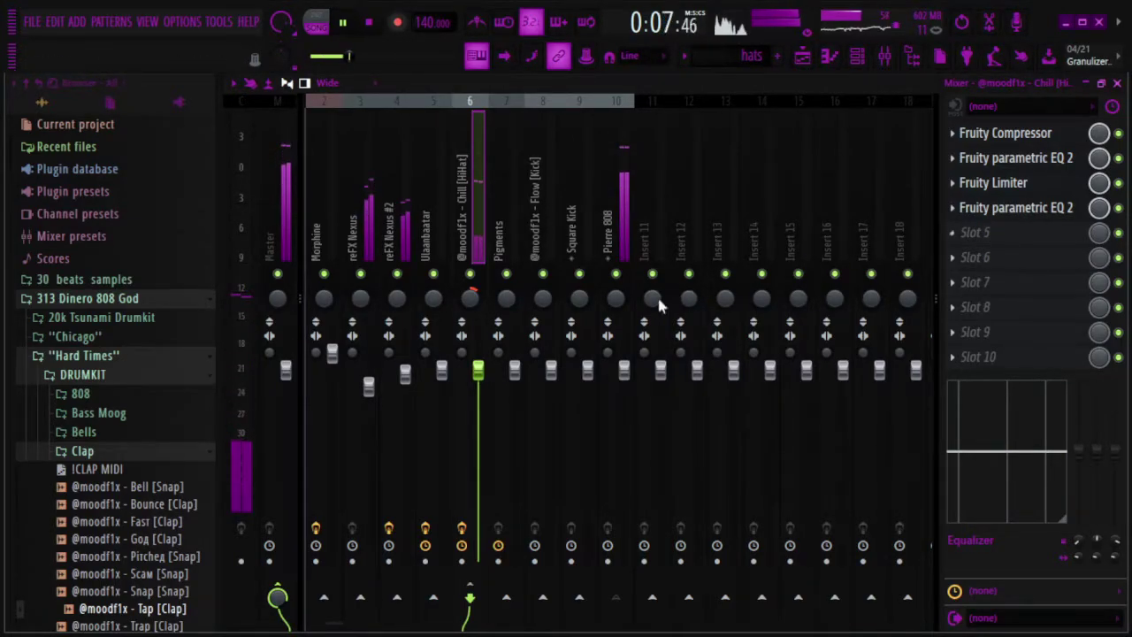
{"action": "key", "text": "space"}
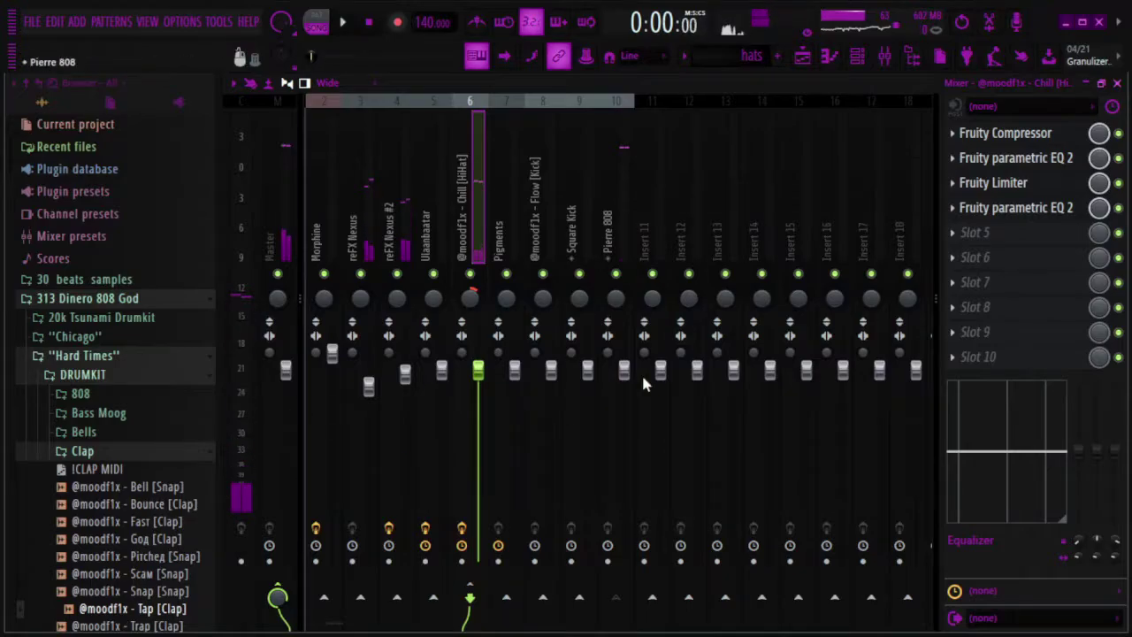
Load a Fruity Limiter into slot 5 of the hi-hat track and lower its limiter ceiling to about -14.3 dB during playback
{"action": "left_click", "coordinate": [993, 230]}
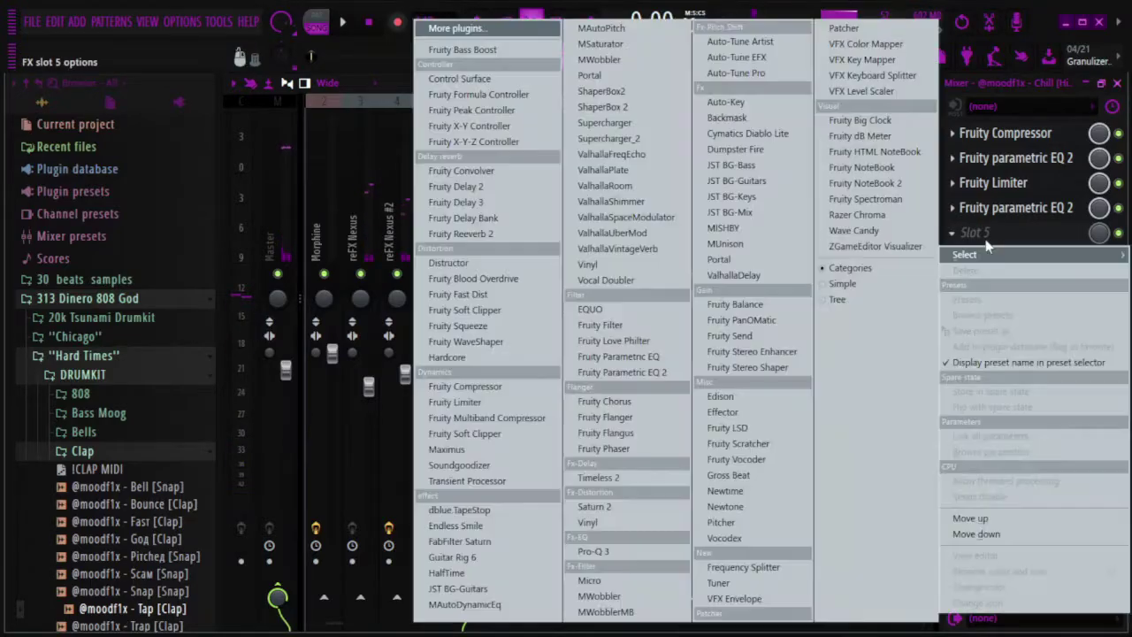
{"action": "left_click", "coordinate": [540, 402]}
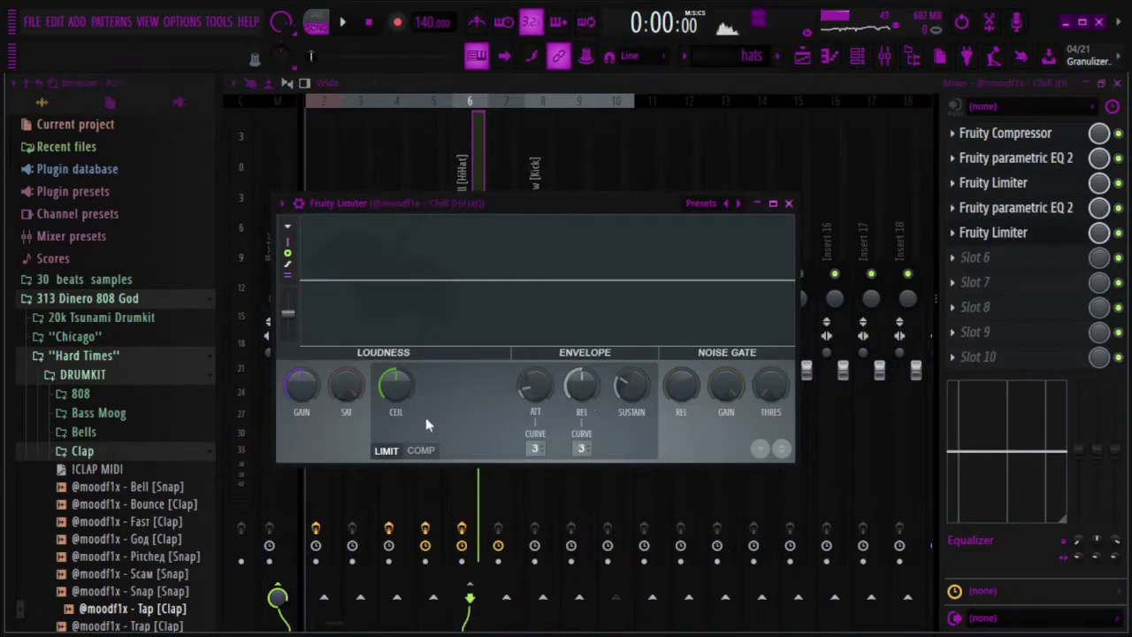
{"action": "left_click", "coordinate": [421, 450]}
{"action": "mouse_move", "coordinate": [395, 377]}
{"action": "left_mouse_down"}
{"action": "mouse_move", "coordinate": [395, 426]}
{"action": "mouse_move", "coordinate": [395, 375]}
{"action": "left_mouse_up"}
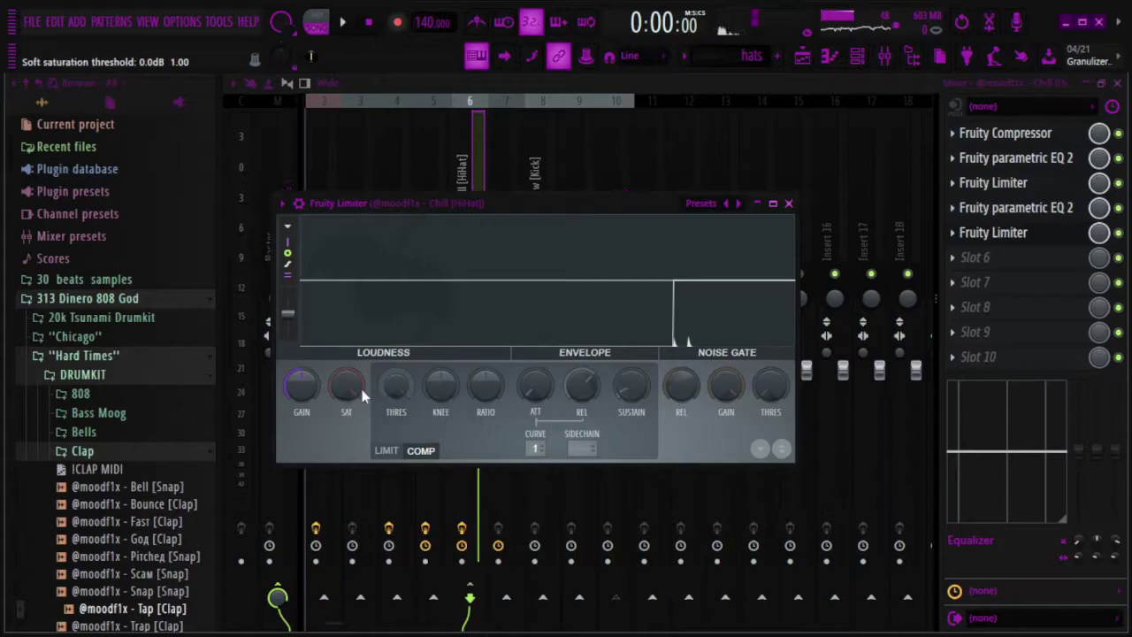
{"action": "left_click_drag", "start_coordinate": [300, 385], "coordinate": [301, 390]}
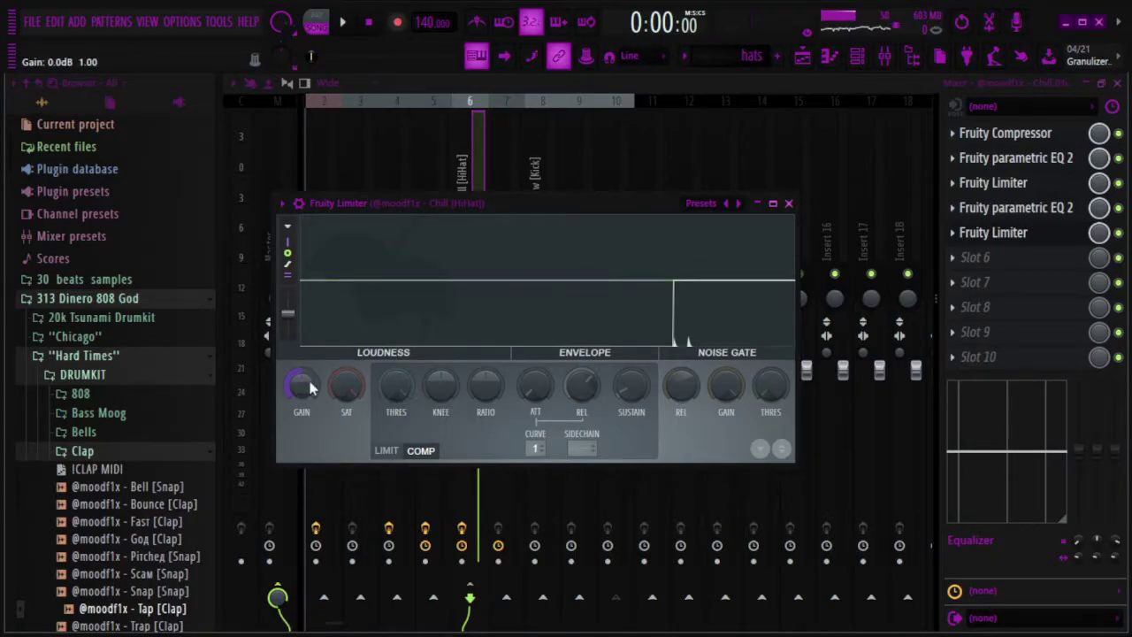
{"action": "left_click", "coordinate": [387, 451]}
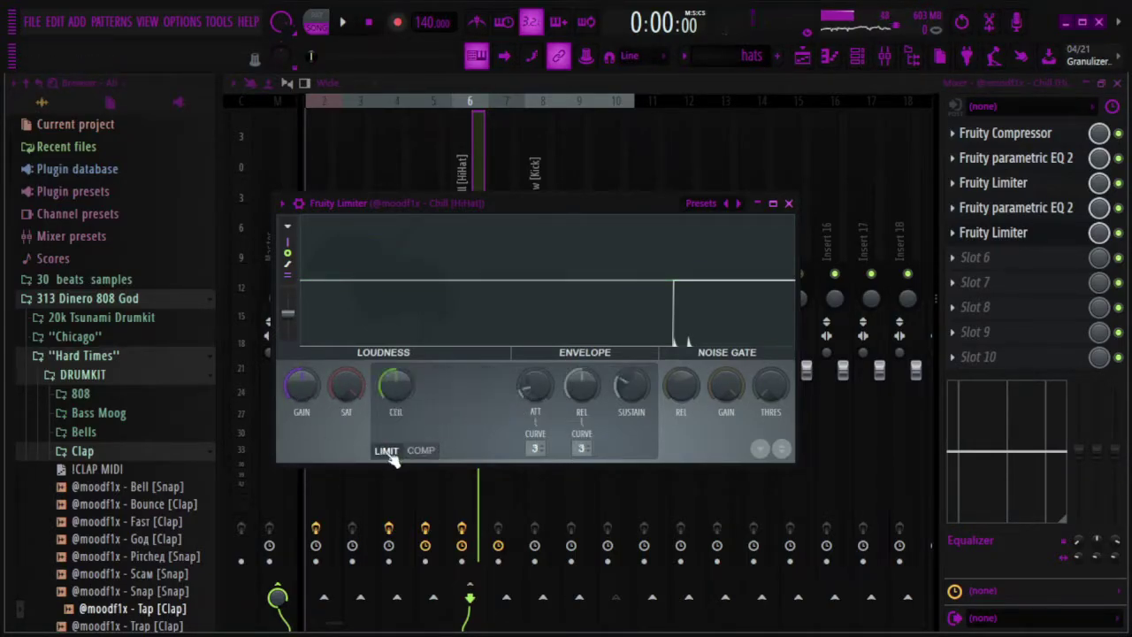
{"action": "mouse_move", "coordinate": [396, 385]}
{"action": "left_mouse_down"}
{"action": "mouse_move", "coordinate": [407, 400]}
{"action": "mouse_move", "coordinate": [426, 384]}
{"action": "mouse_move", "coordinate": [408, 400]}
{"action": "left_mouse_up"}
{"action": "key", "text": "space"}
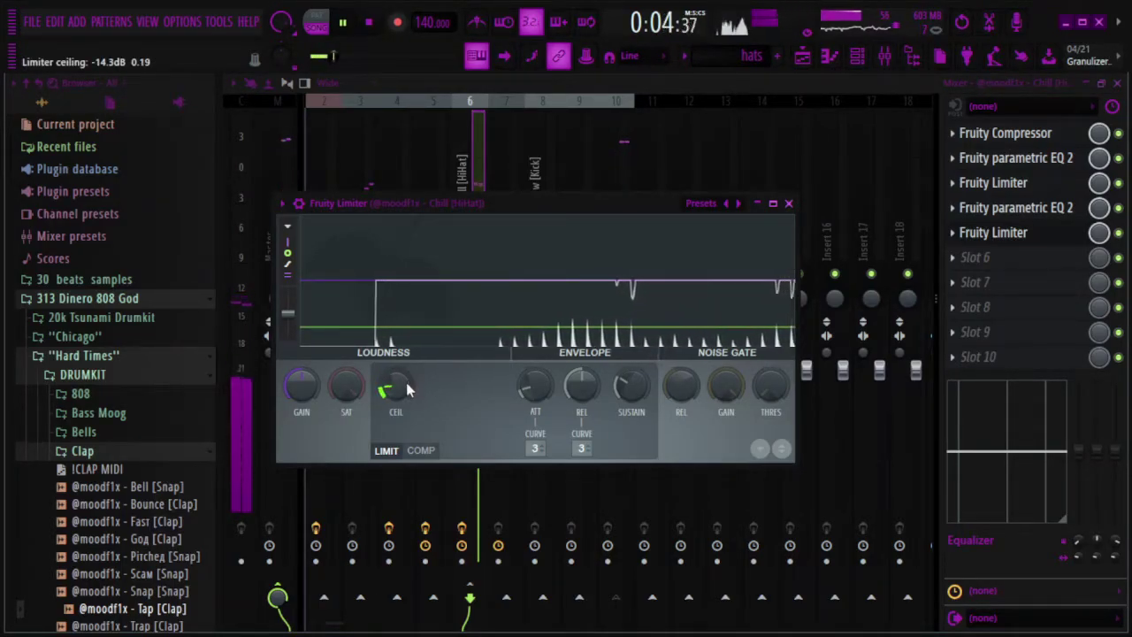
{"action": "left_click", "coordinate": [788, 204]}
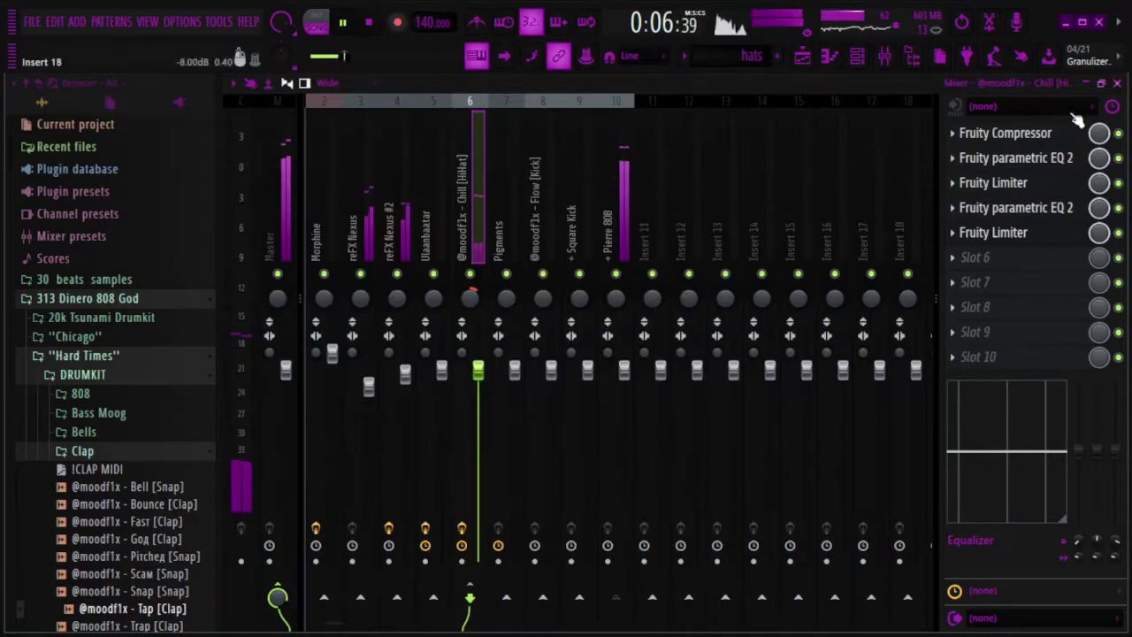
Lower the slot 3 Fruity Limiter's compressor threshold to about -30.1 dB, audition the hi-hat in the mix and return to the playlist
{"action": "left_click", "coordinate": [999, 182]}
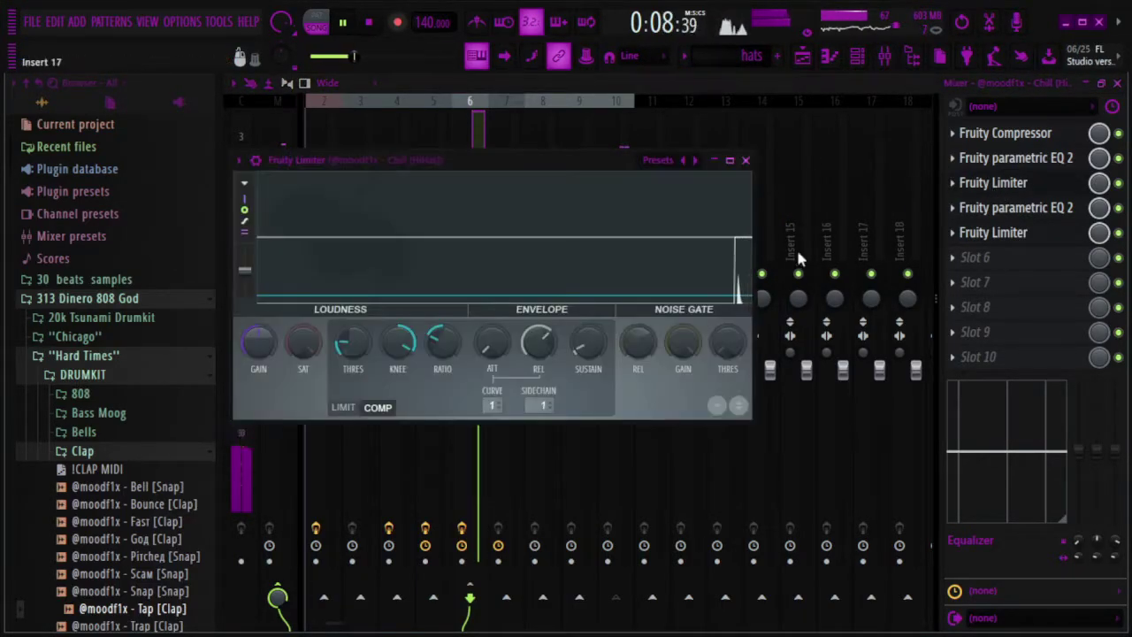
{"action": "key", "text": "space"}
{"action": "left_click_drag", "start_coordinate": [343, 350], "coordinate": [343, 367]}
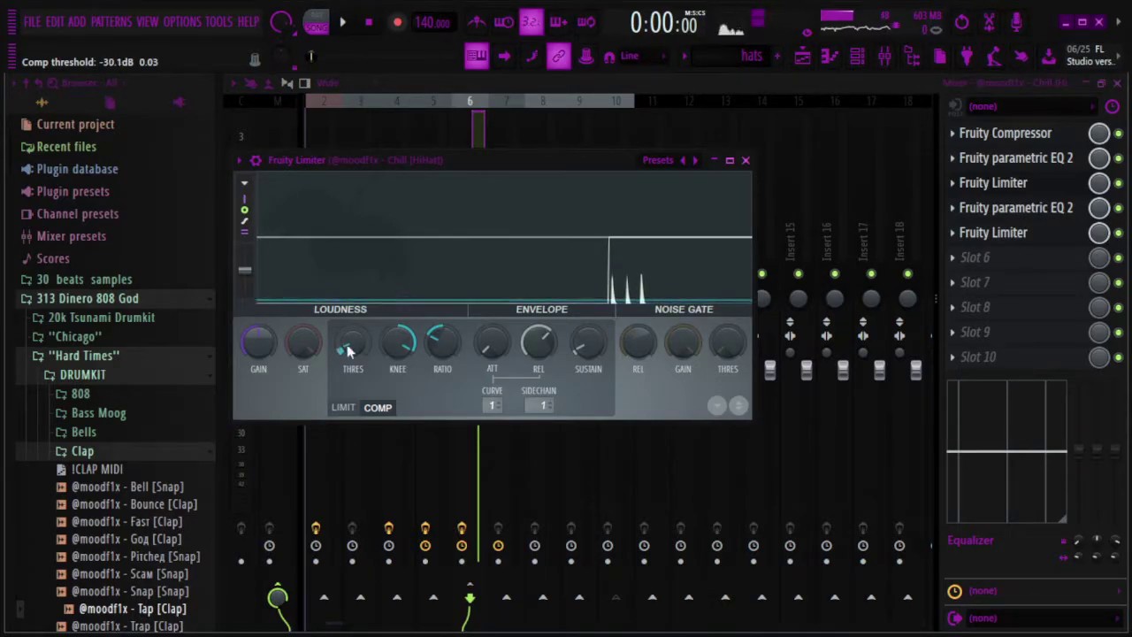
{"action": "key", "text": "space"}
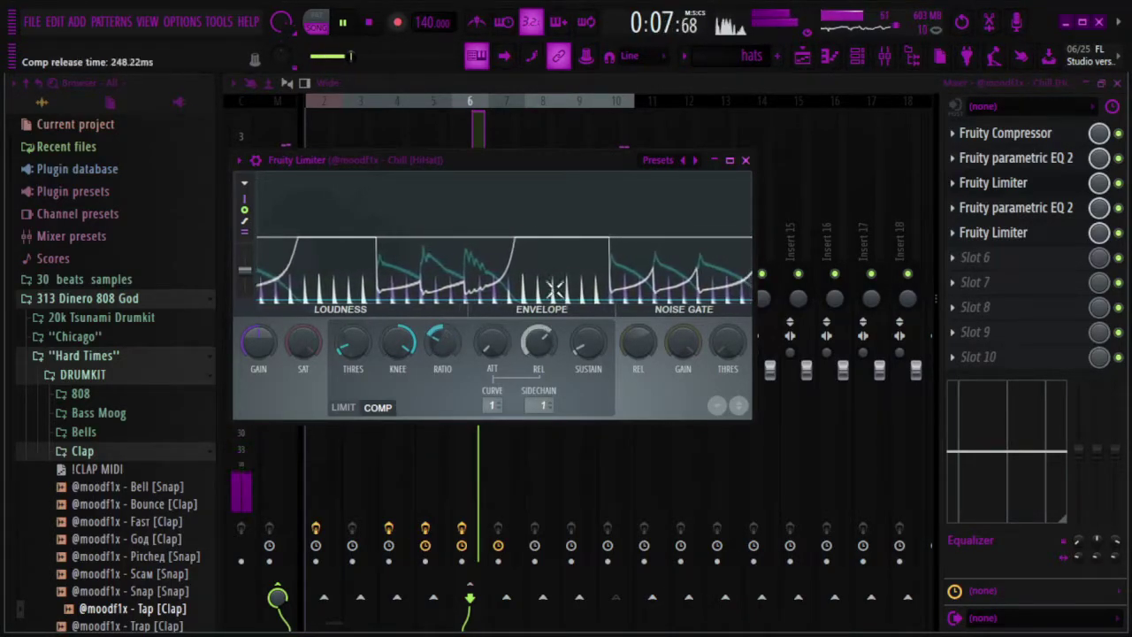
{"action": "left_click", "coordinate": [746, 160]}
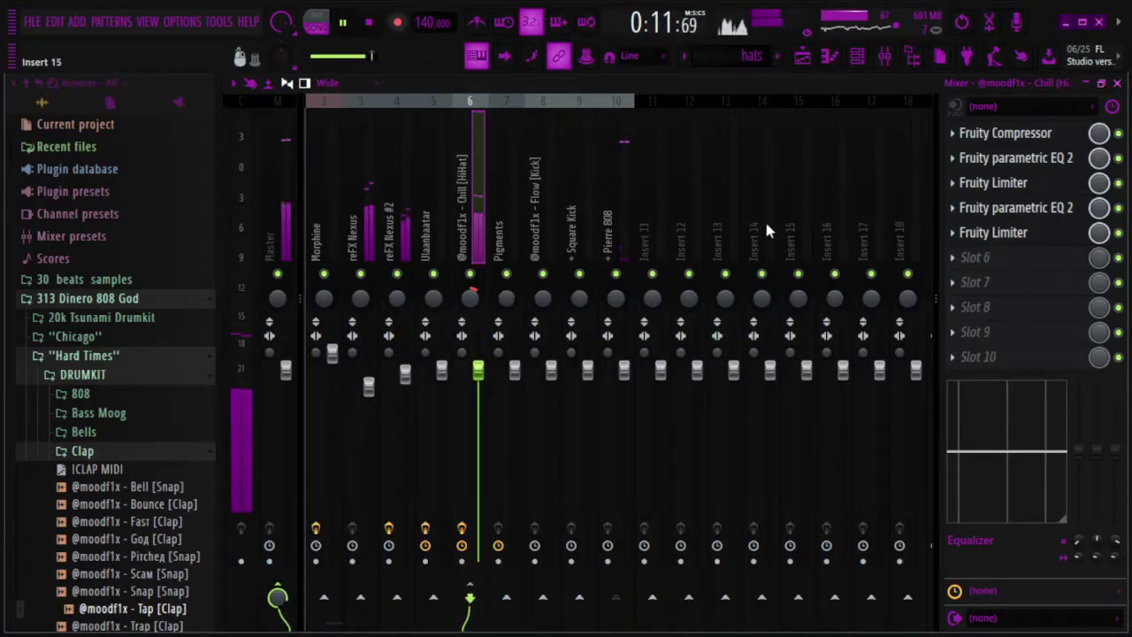
{"action": "left_click", "coordinate": [1119, 83]}
{"action": "key", "text": "space"}
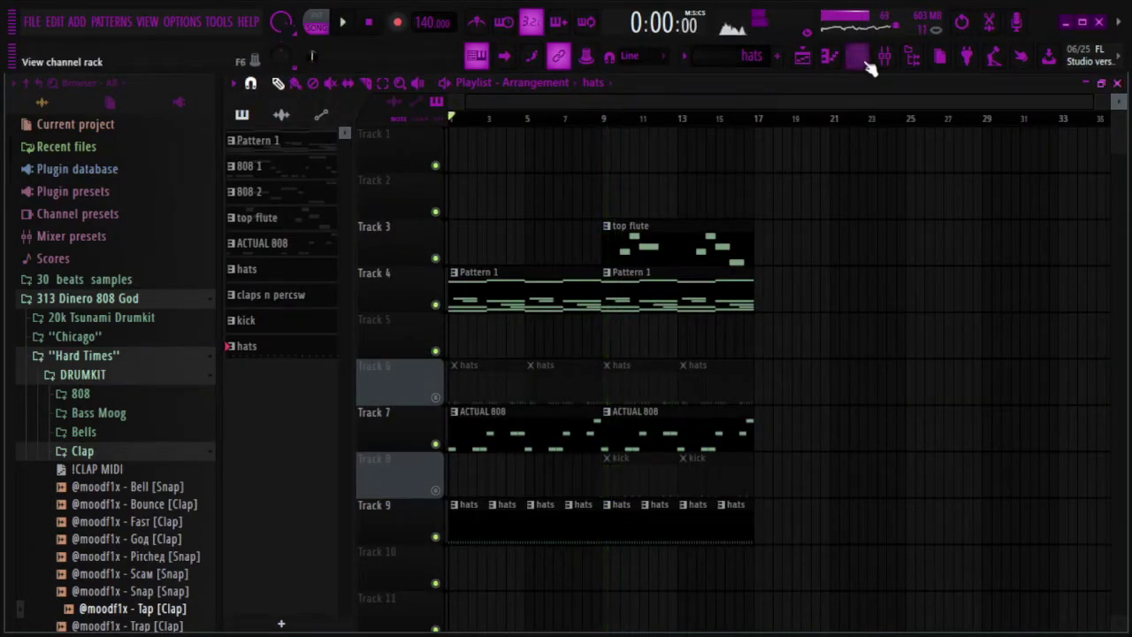
{"action": "left_click", "coordinate": [867, 62]}
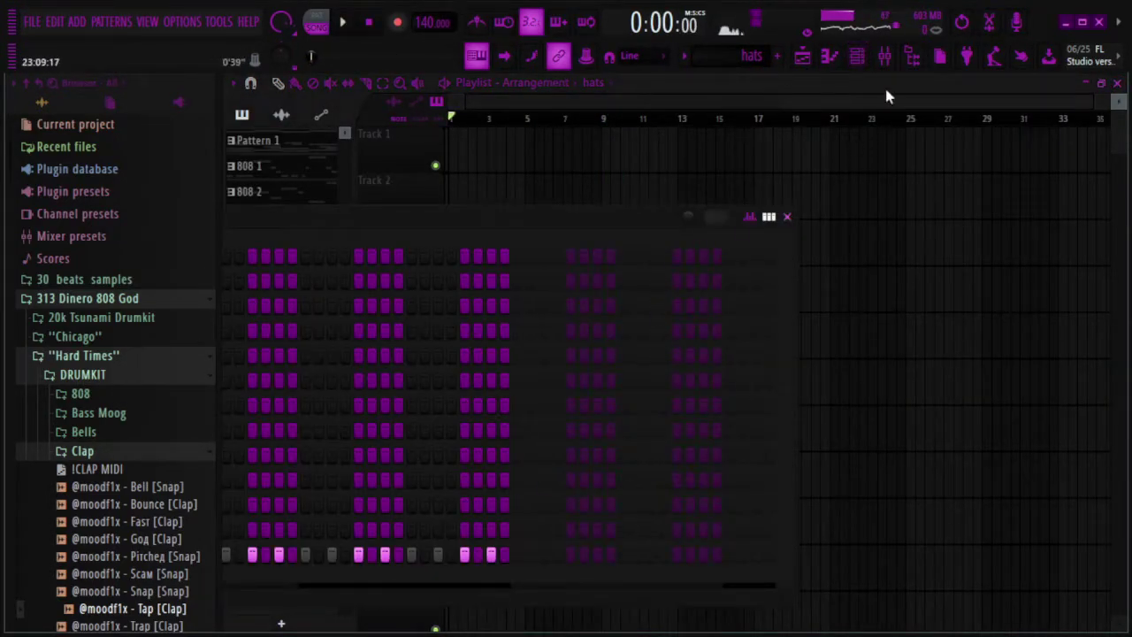
{"action": "left_click", "coordinate": [884, 62]}
{"action": "left_click", "coordinate": [581, 209]}
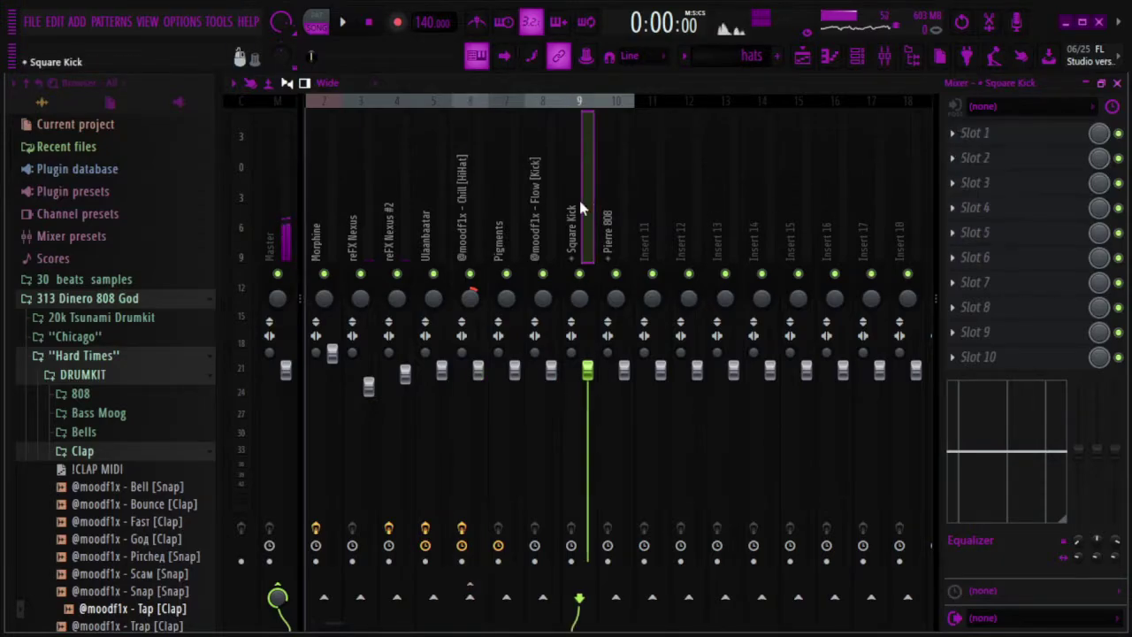
{"action": "left_click", "coordinate": [1120, 83]}
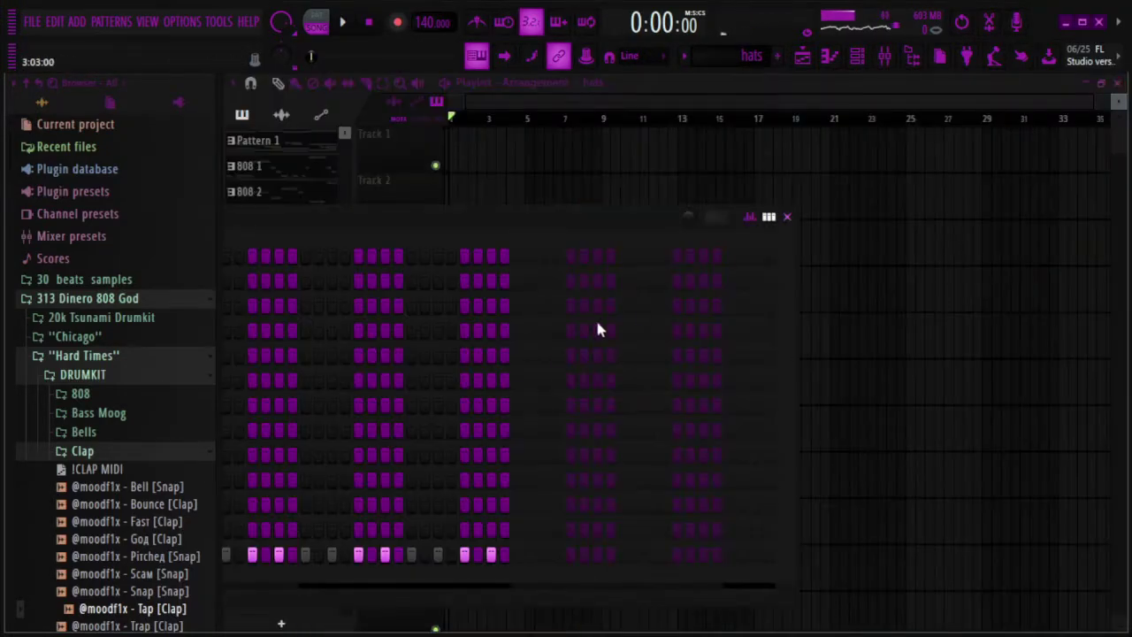
{"action": "left_click", "coordinate": [790, 217]}
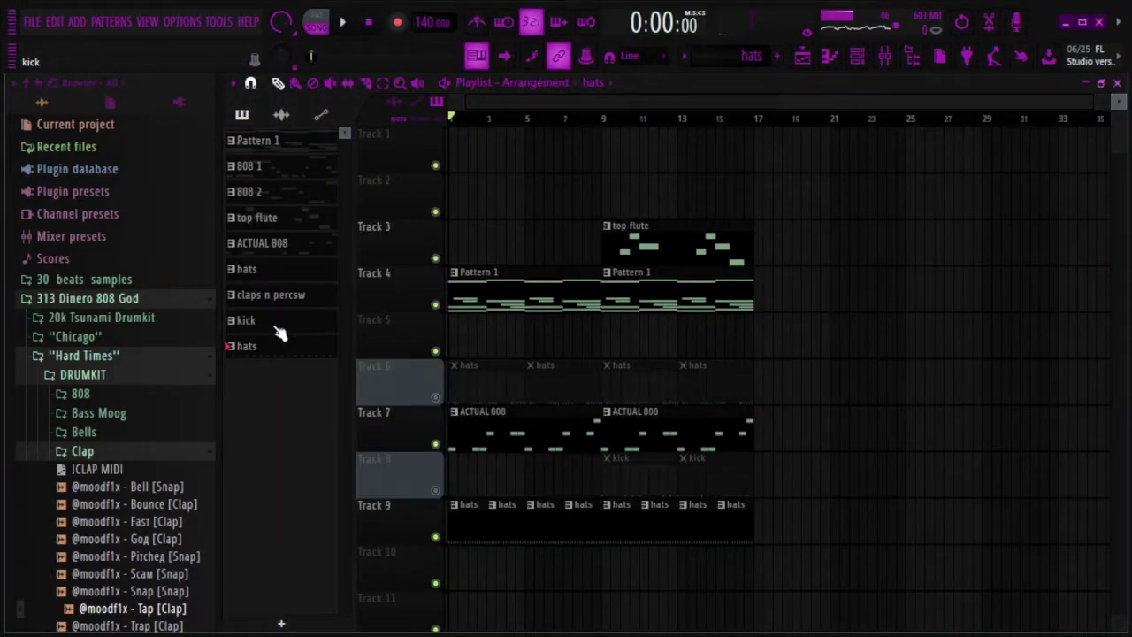
Unmute the kick on playlist Track 8, make the kick pattern active and briefly play the arrangement
{"action": "left_click", "coordinate": [435, 491]}
{"action": "key", "text": "space"}
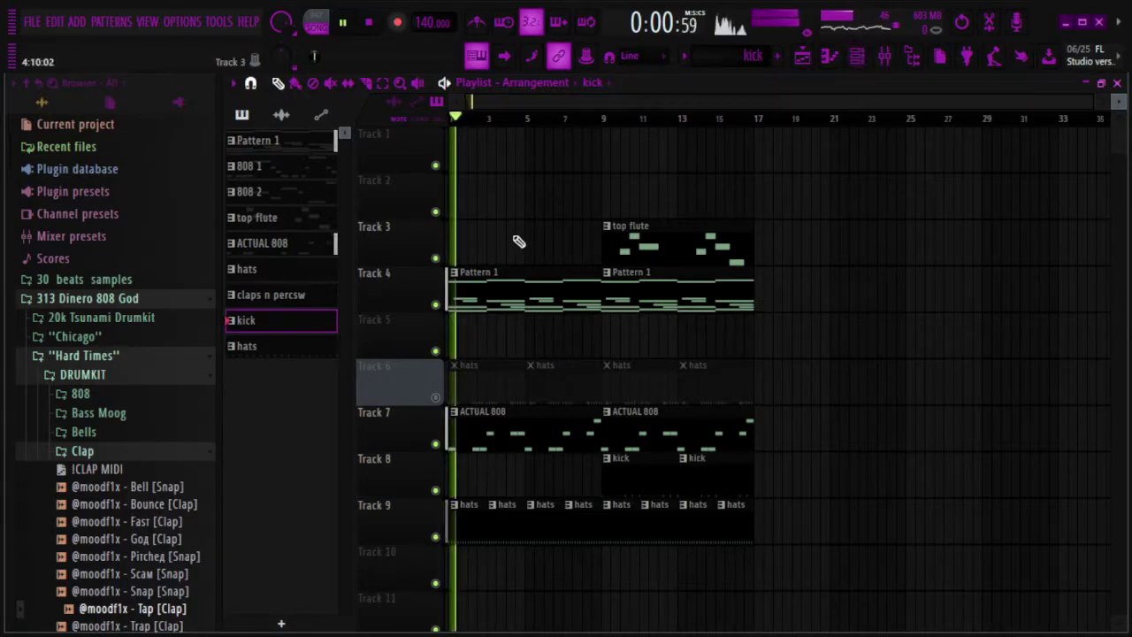
{"action": "key", "text": "space"}
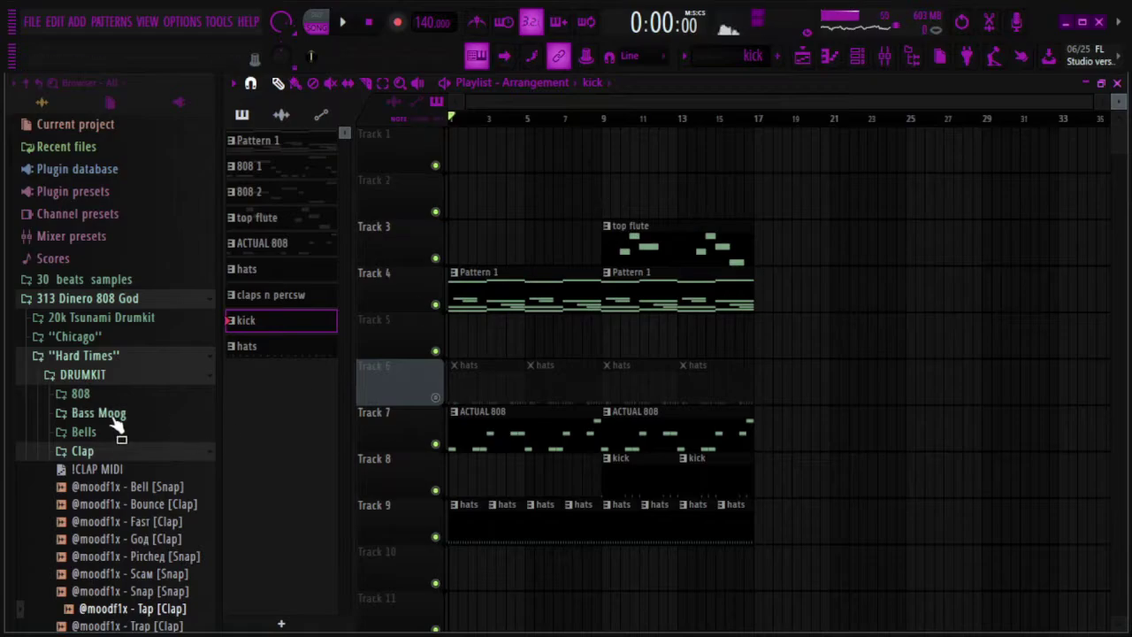
Audition the Bell snap and Bounce clap samples, and add the Bounce [Clap] sample to the channel rack as a new channel
{"action": "left_click", "coordinate": [128, 504]}
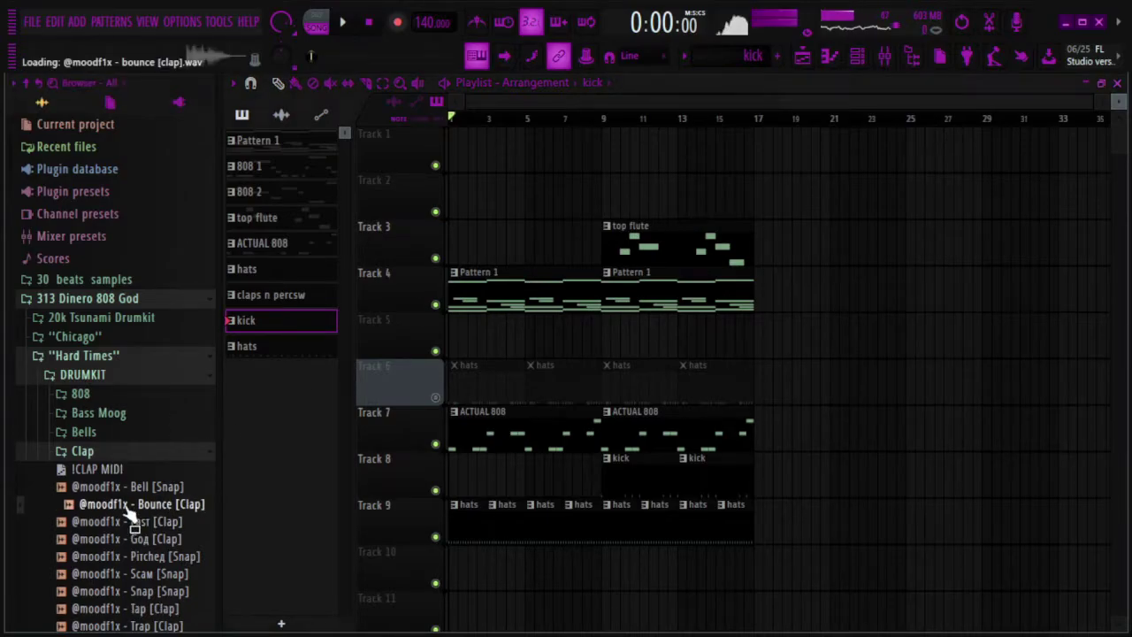
{"action": "left_click", "coordinate": [124, 488]}
{"action": "left_click", "coordinate": [126, 504]}
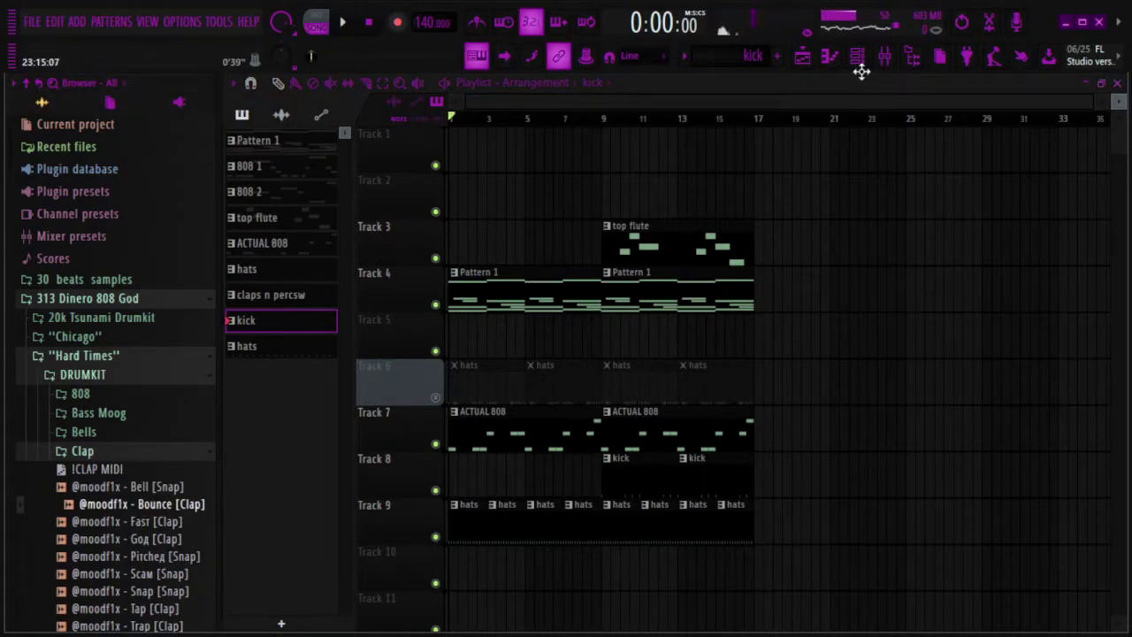
{"action": "left_click", "coordinate": [858, 58]}
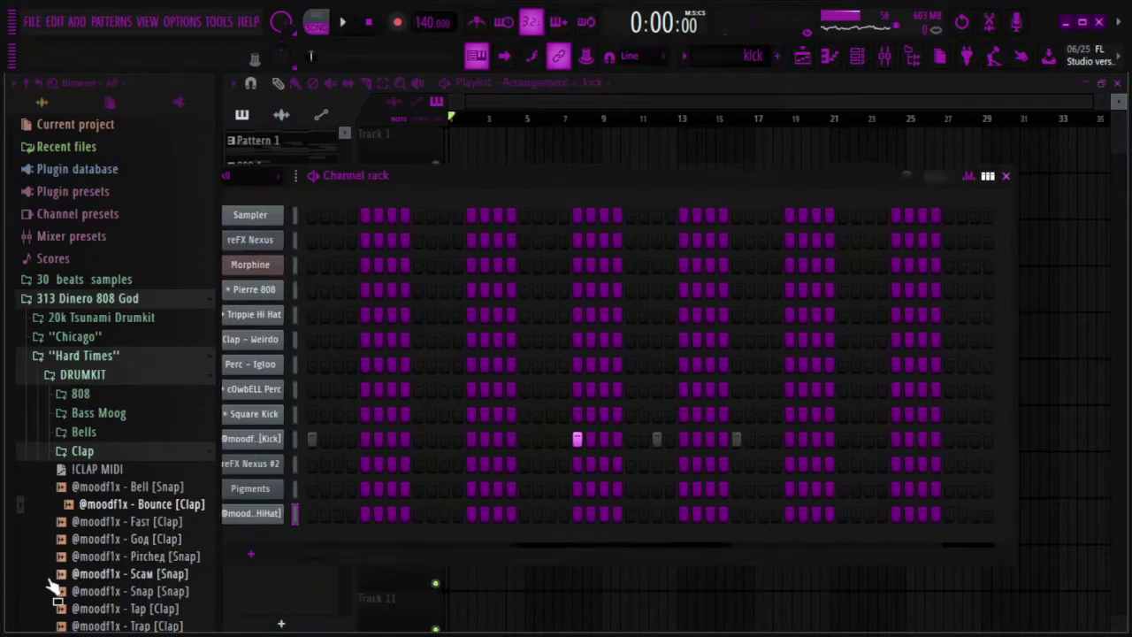
{"action": "left_click_drag", "start_coordinate": [200, 518], "coordinate": [254, 540]}
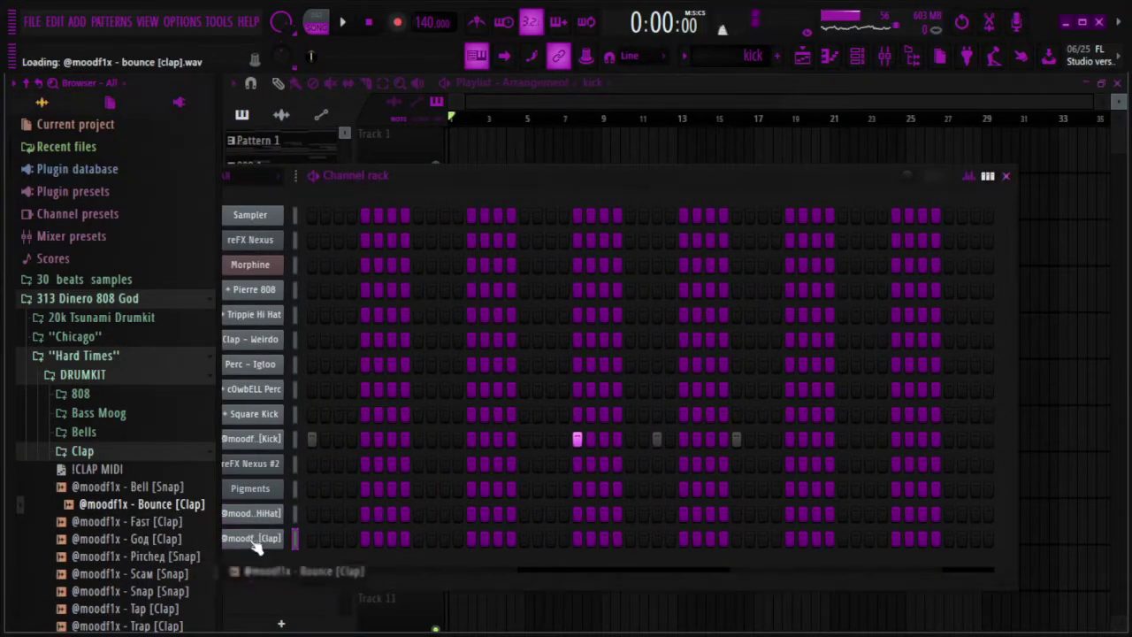